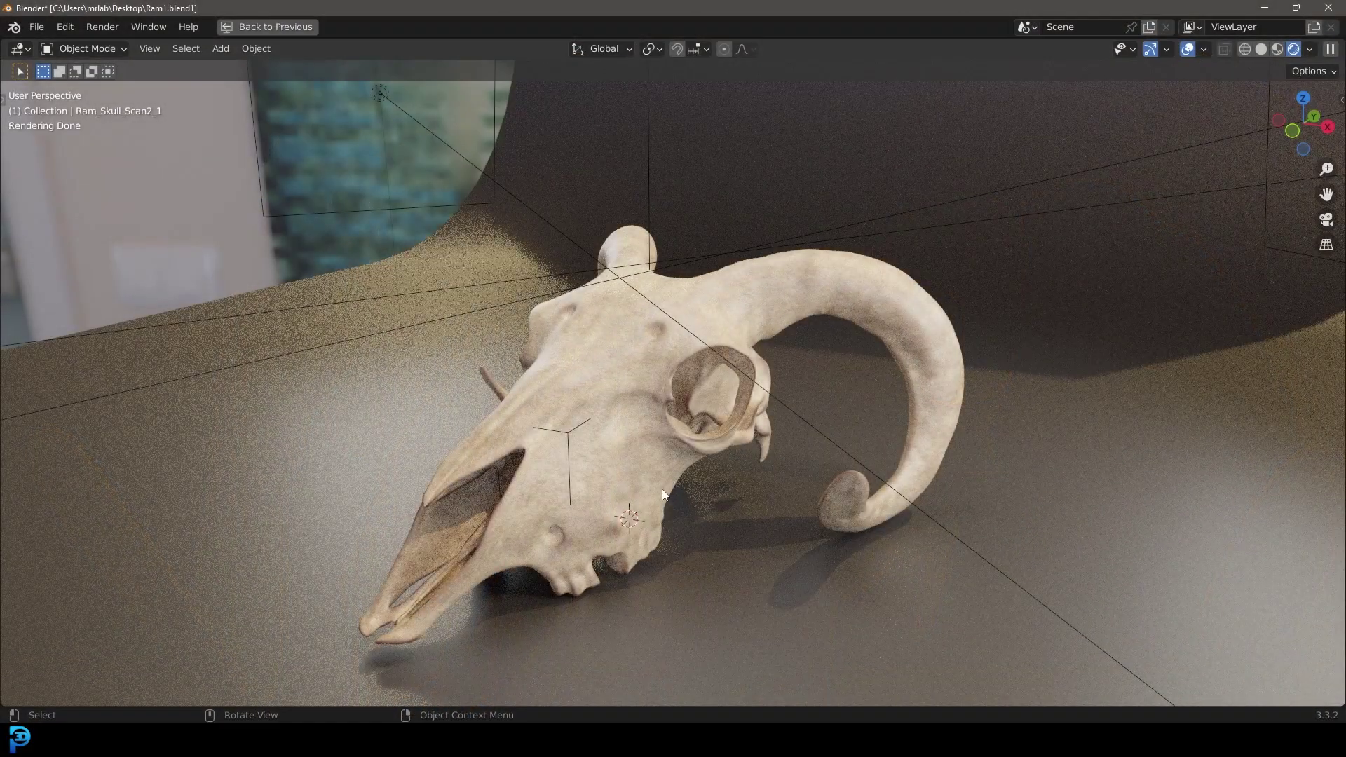
Step: View the skull render through the scene camera, then maximize and frame the Bone material node tree
{"action": "middle_click_drag", "start_coordinate": [636, 494], "coordinate": [618, 445]}
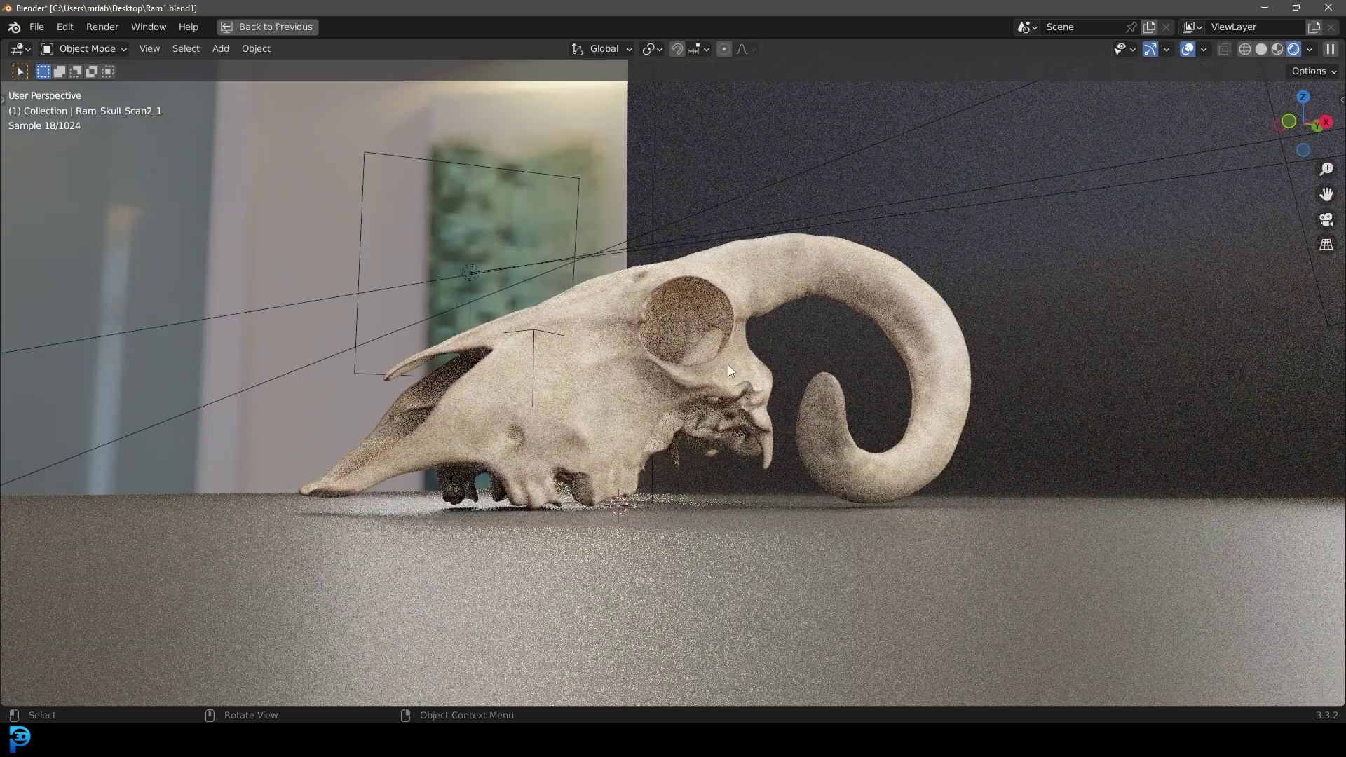
{"action": "key", "text": "KP_0"}
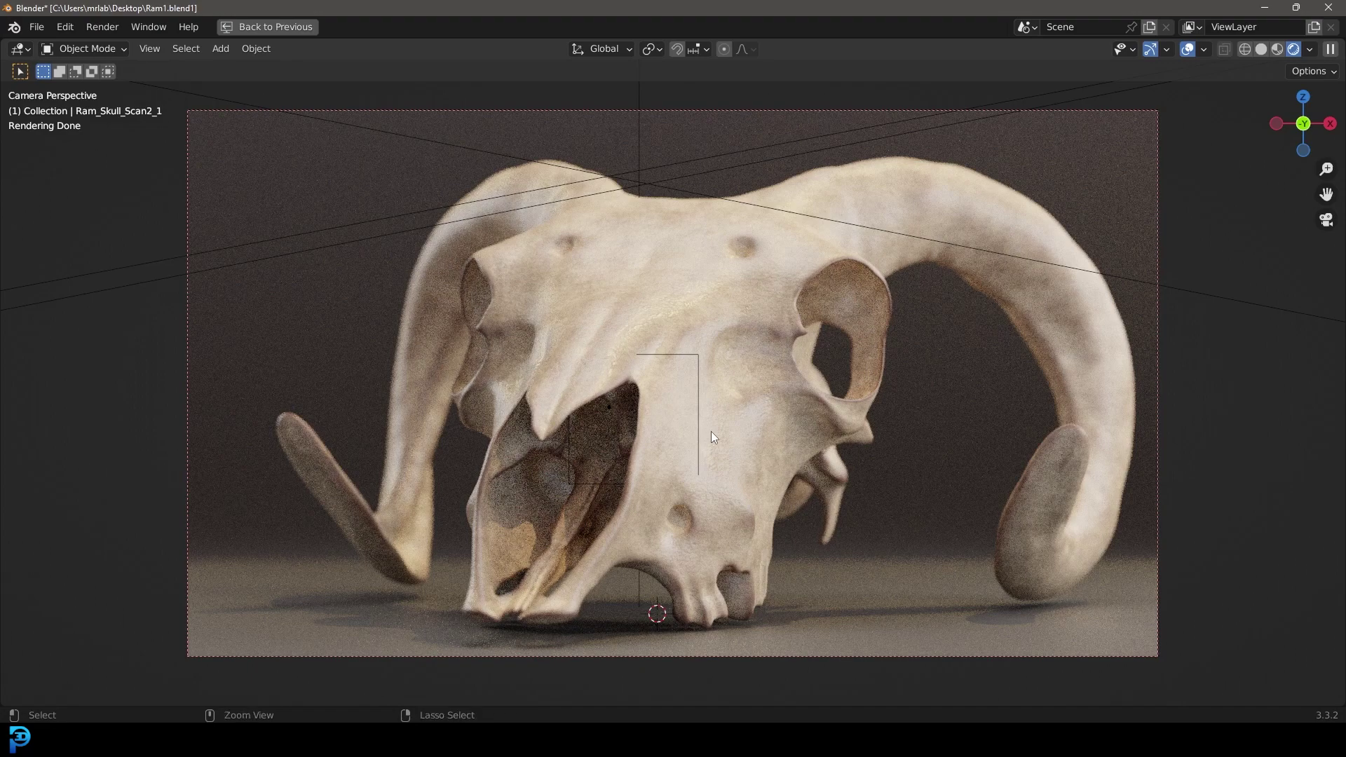
{"action": "key", "text": "ctrl+space"}
{"action": "key", "text": "ctrl+space"}
{"action": "key", "text": "Home"}
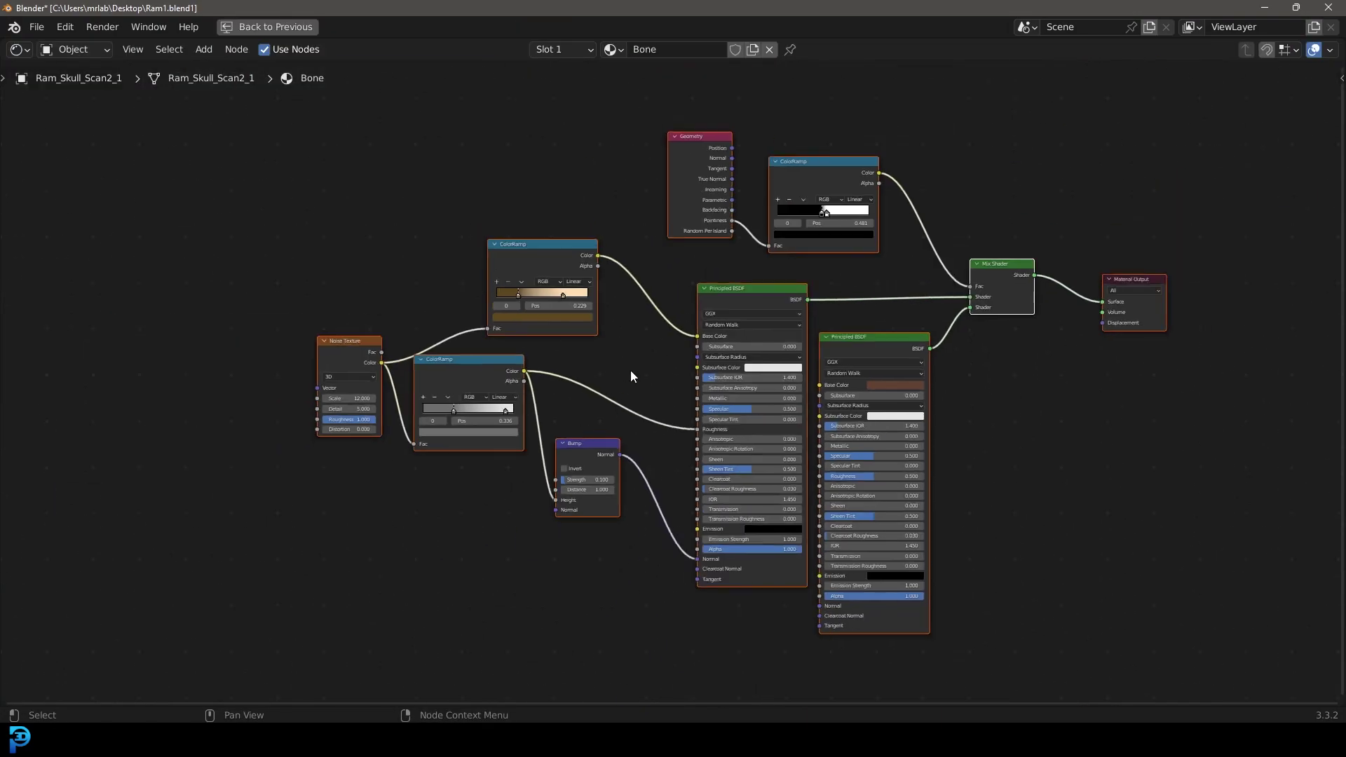
{"action": "key", "text": "ctrl+space"}
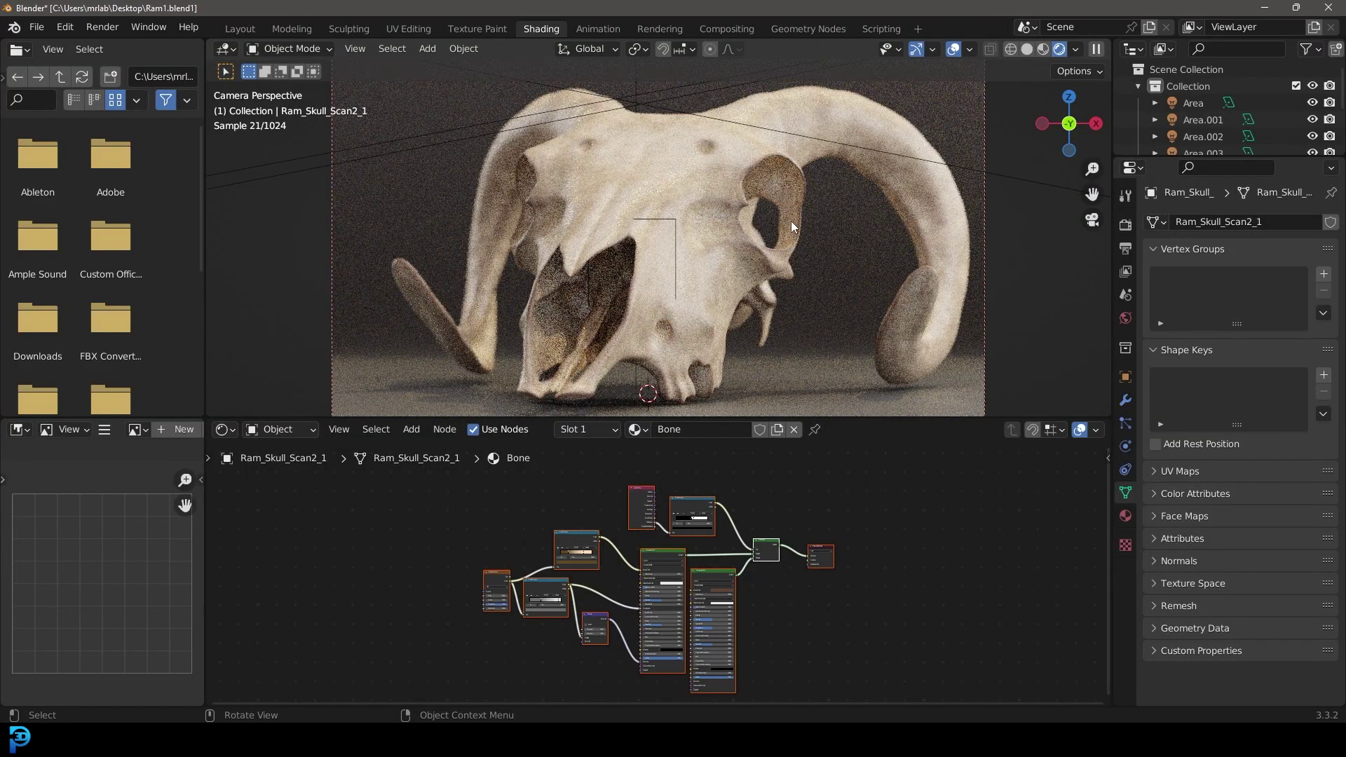
{"action": "key", "text": "z"}
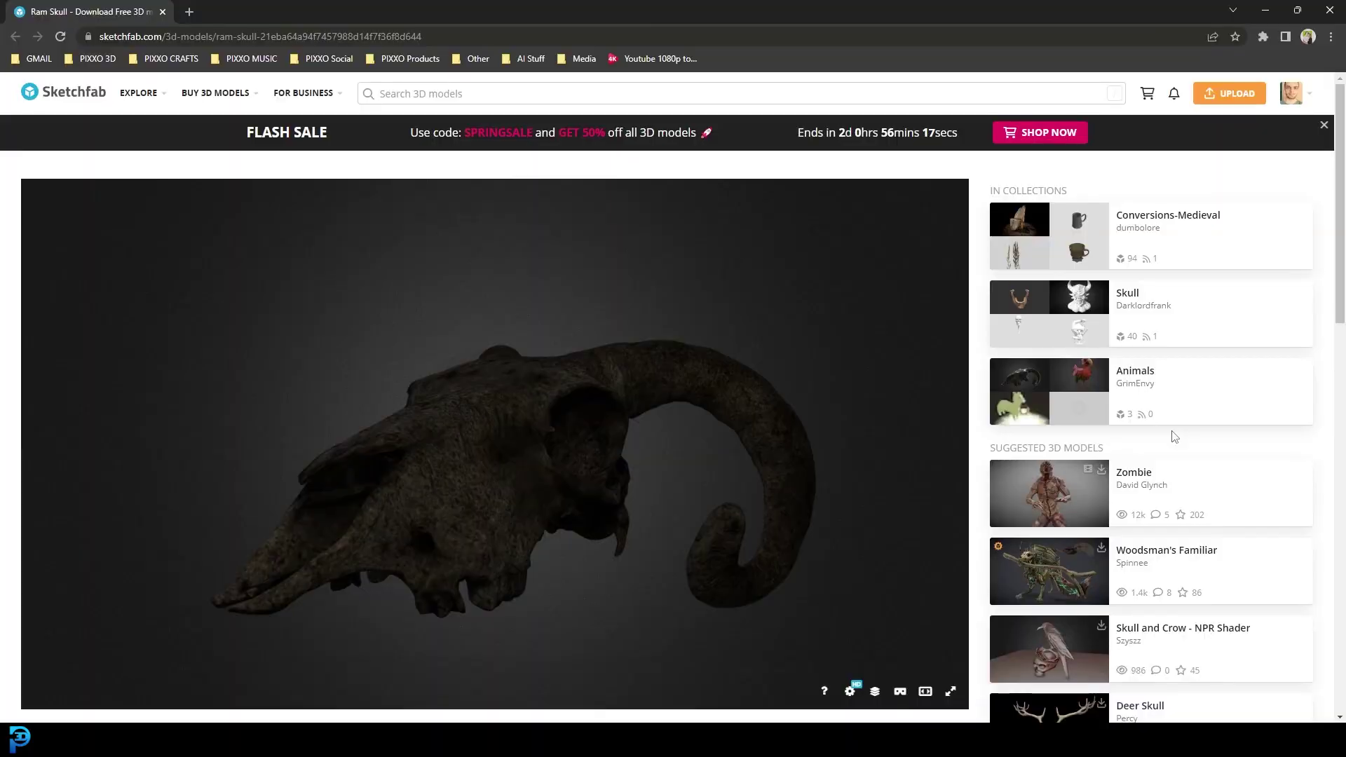
{"action": "mouse_move", "coordinate": [598, 362]}
{"action": "left_mouse_down"}
{"action": "mouse_move", "coordinate": [631, 324]}
{"action": "mouse_move", "coordinate": [670, 474]}
{"action": "mouse_move", "coordinate": [634, 429]}
{"action": "mouse_move", "coordinate": [577, 406]}
{"action": "left_mouse_up"}
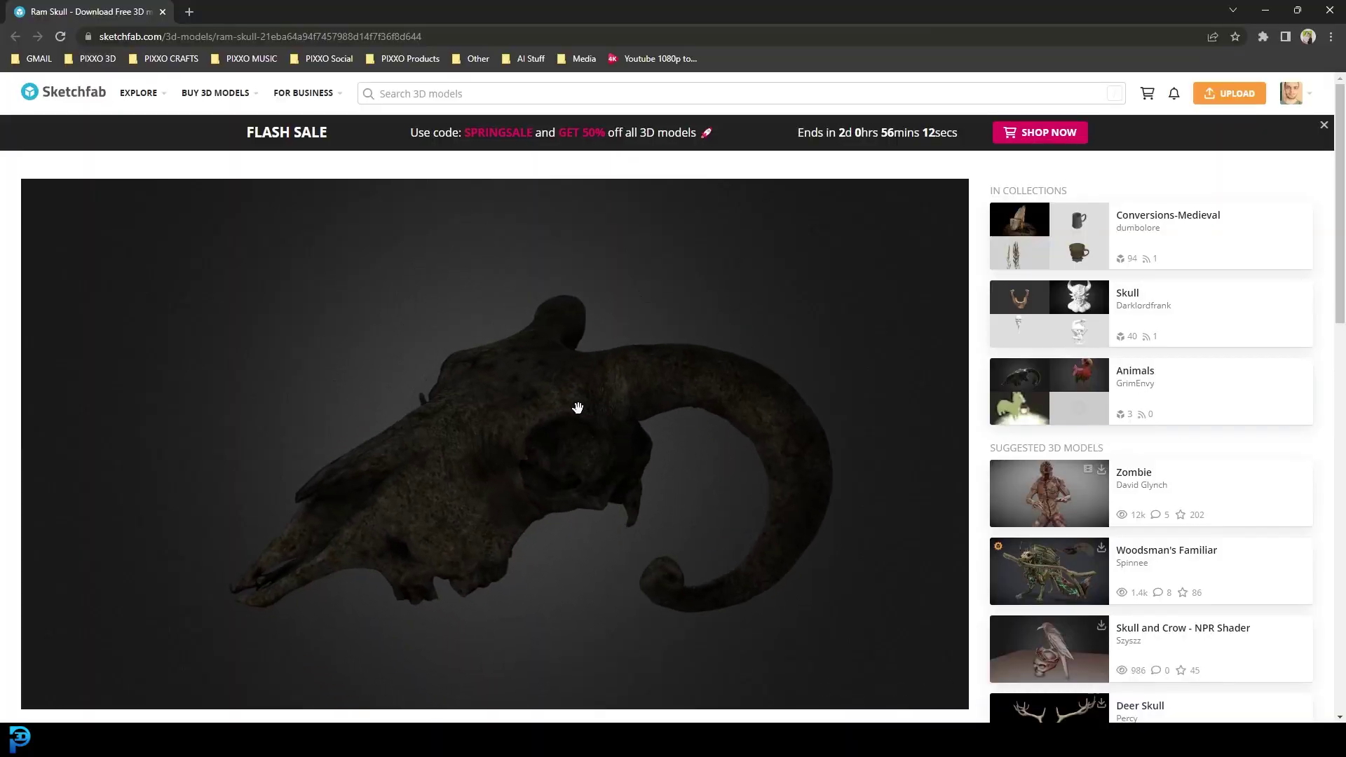
{"action": "scroll", "coordinate": [1123, 330], "scroll_direction": "down", "scroll_amount": 5}
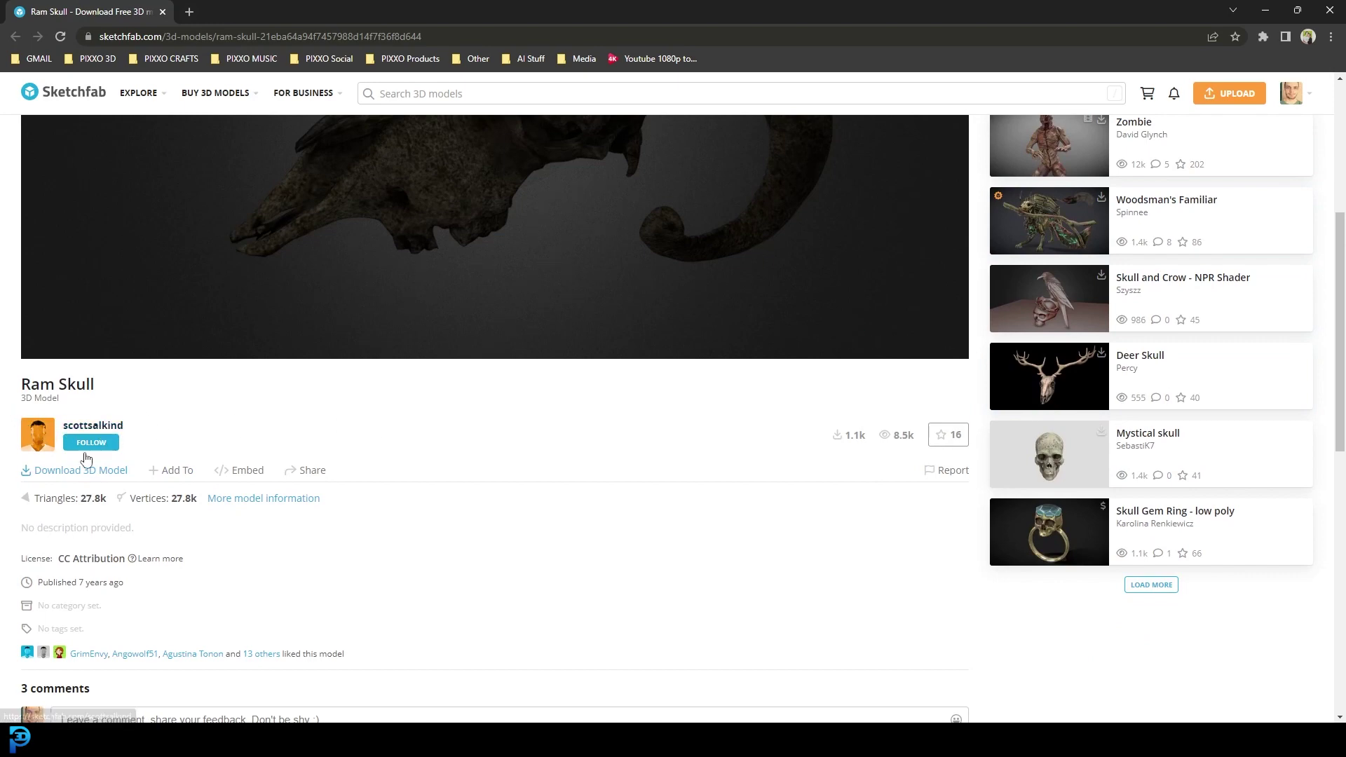
{"action": "scroll", "coordinate": [594, 448], "scroll_direction": "up", "scroll_amount": 3}
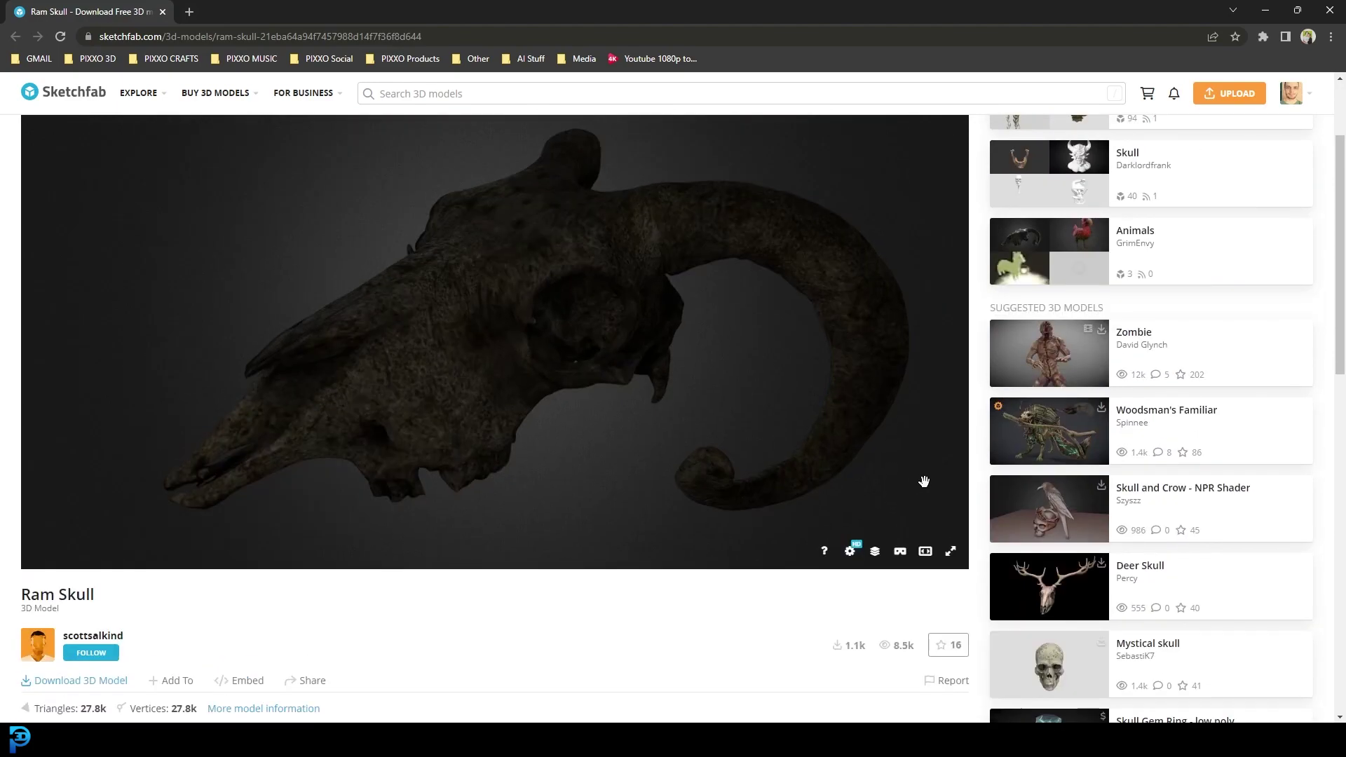
{"action": "left_click_drag", "start_coordinate": [605, 264], "coordinate": [497, 298]}
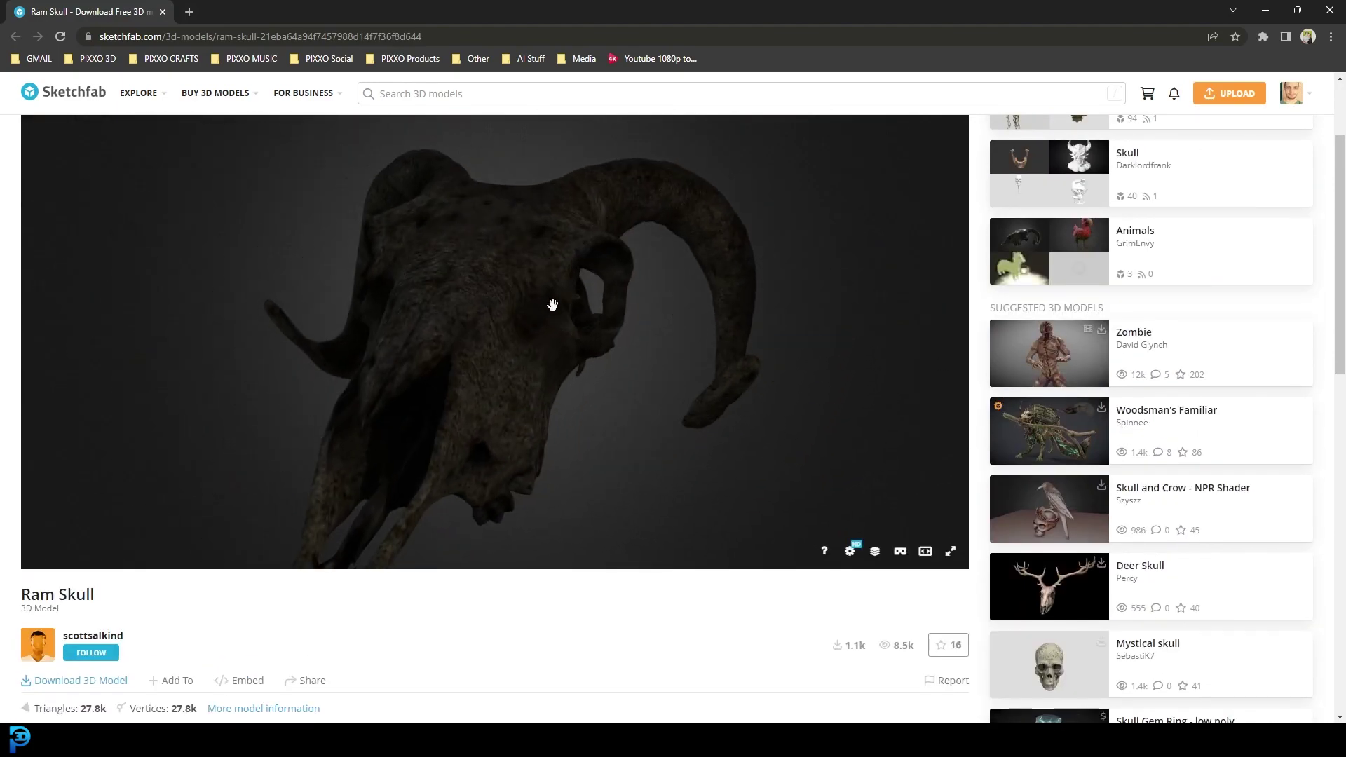
{"action": "mouse_move", "coordinate": [1079, 740]}
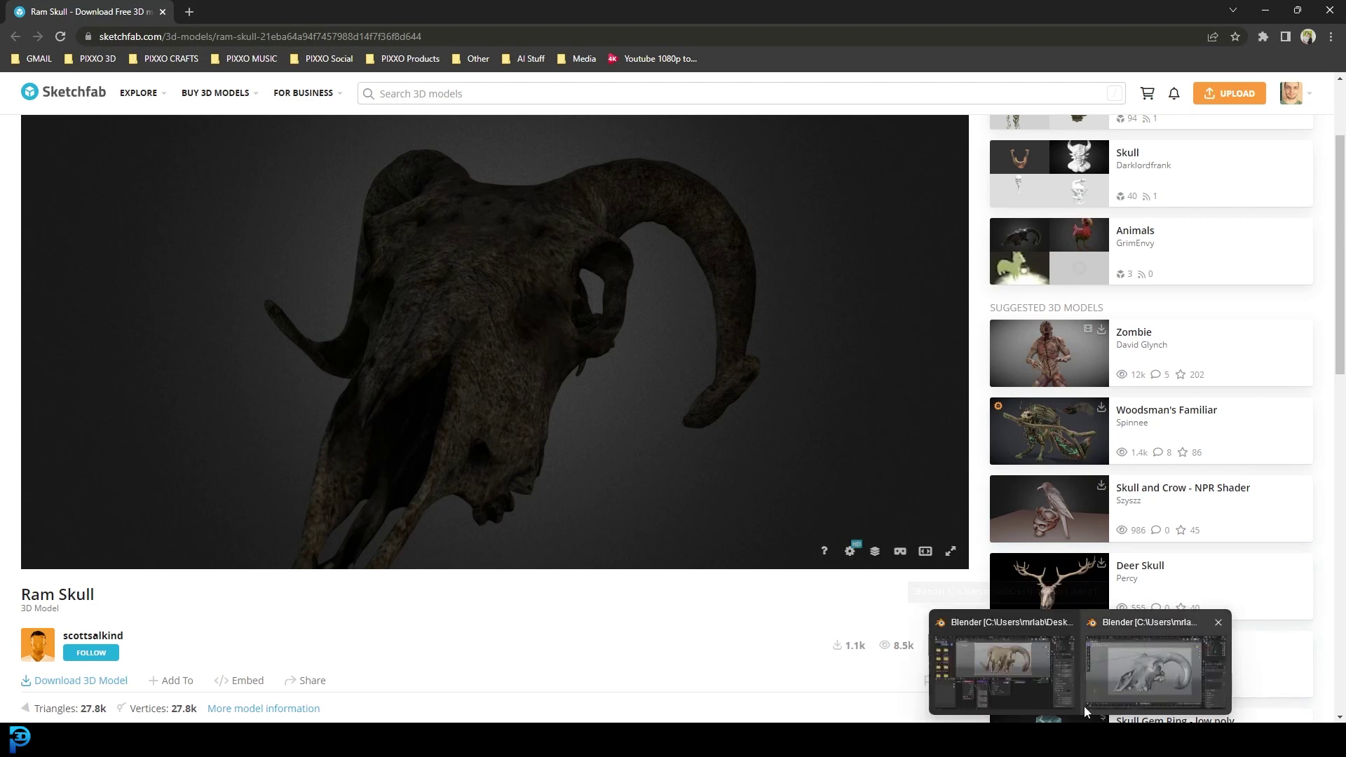
{"action": "left_click", "coordinate": [1121, 673]}
Step: Orbit around the scene, selecting the ram skull and then the backdrop Plane
{"action": "middle_click_drag", "start_coordinate": [617, 330], "coordinate": [552, 322]}
{"action": "scroll", "coordinate": [540, 320], "scroll_direction": "up", "scroll_amount": 5}
{"action": "left_click", "coordinate": [540, 319]}
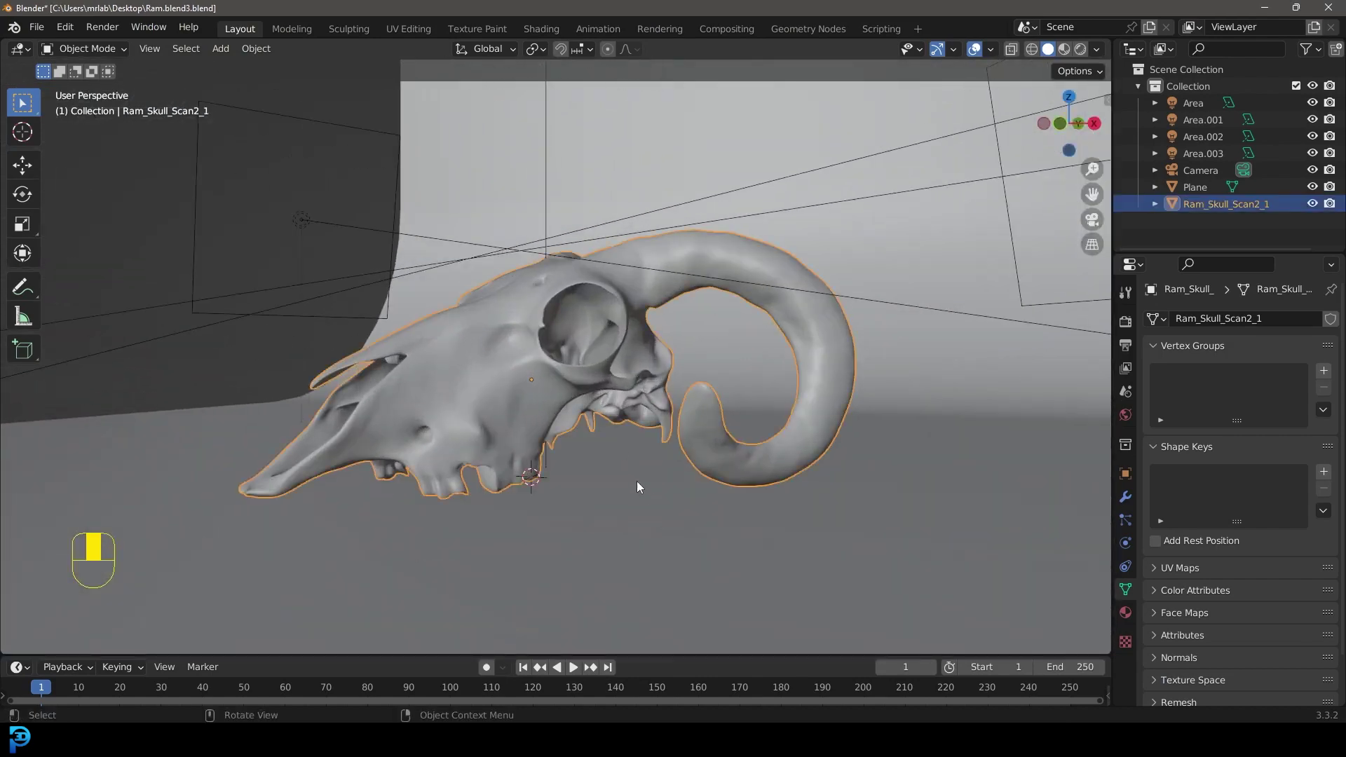
{"action": "scroll", "coordinate": [636, 481], "scroll_direction": "down", "scroll_amount": 5}
{"action": "left_click", "coordinate": [760, 406]}
{"action": "middle_click_drag", "start_coordinate": [761, 405], "coordinate": [708, 438]}
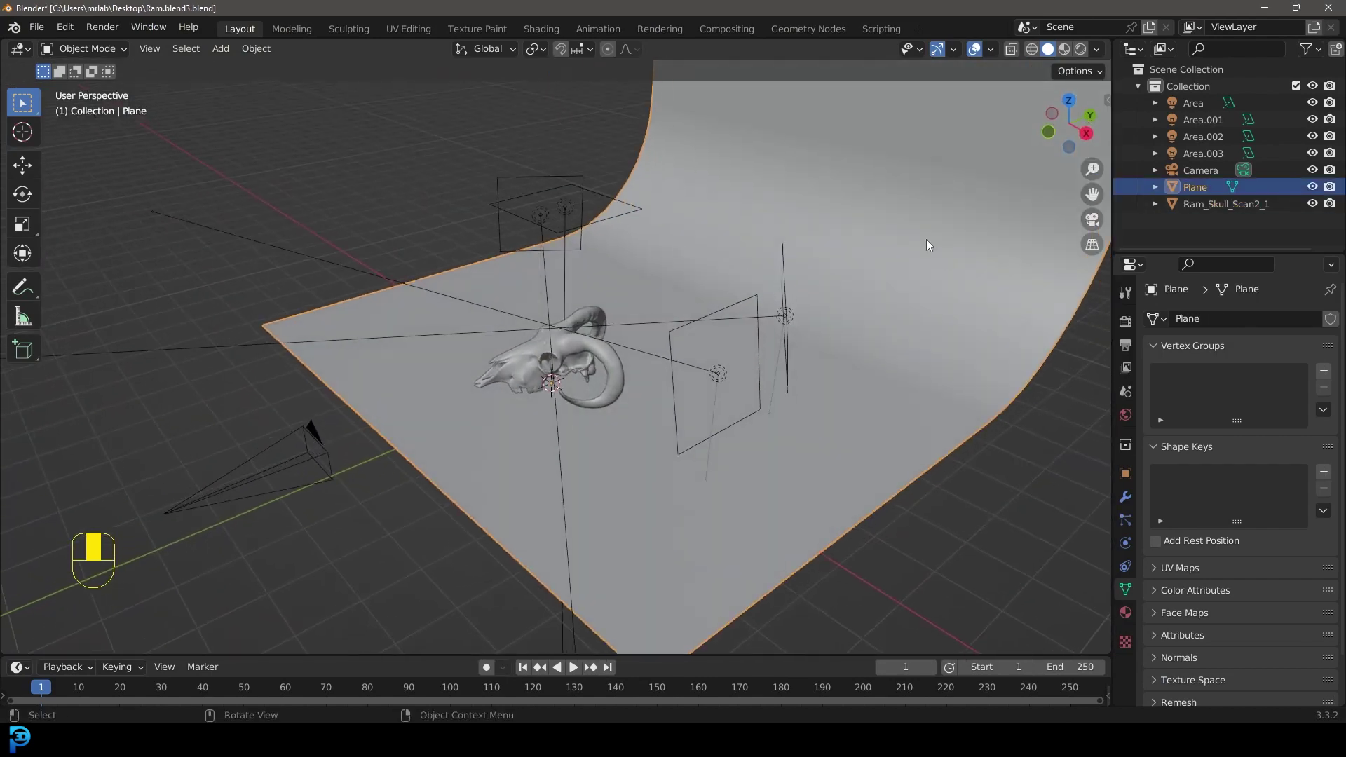
{"action": "scroll", "coordinate": [614, 446], "scroll_direction": "down", "scroll_amount": 3}
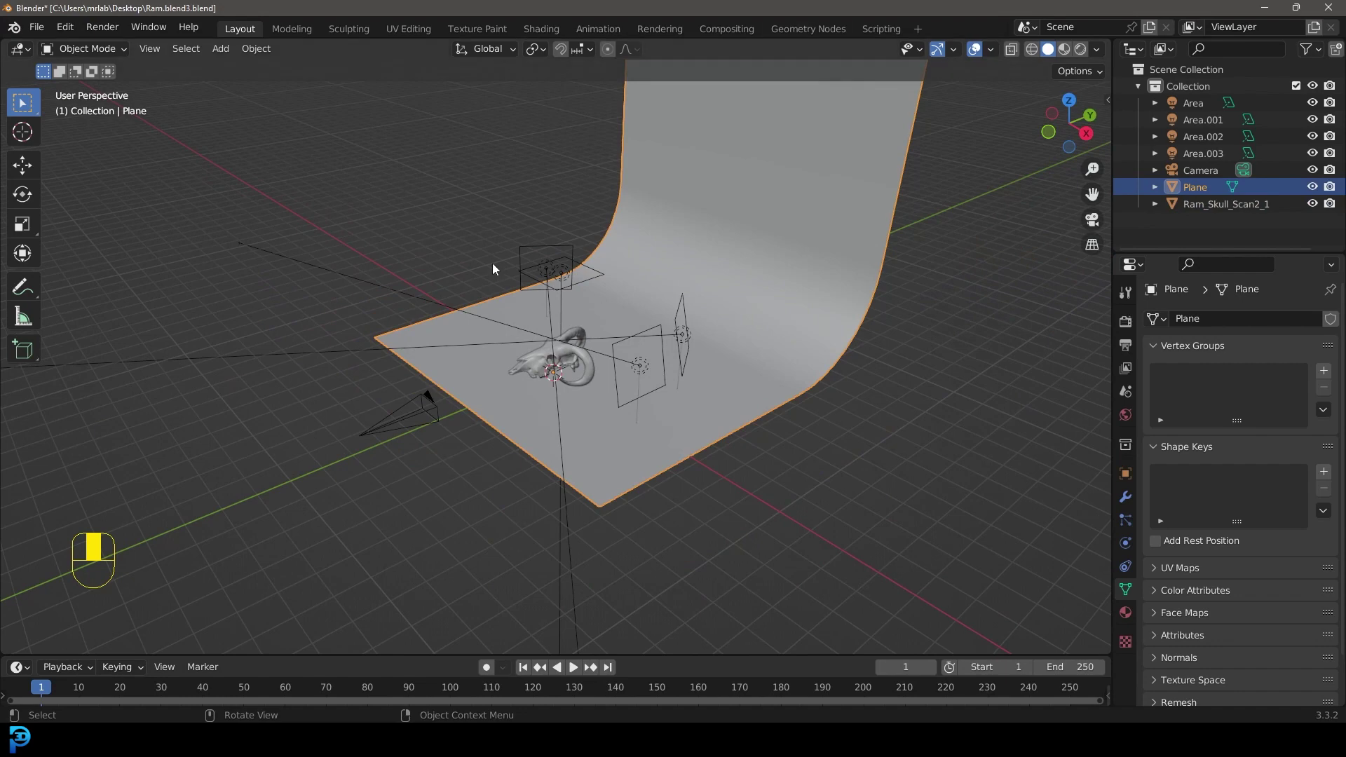
{"action": "middle_click_drag", "start_coordinate": [493, 269], "coordinate": [745, 319]}
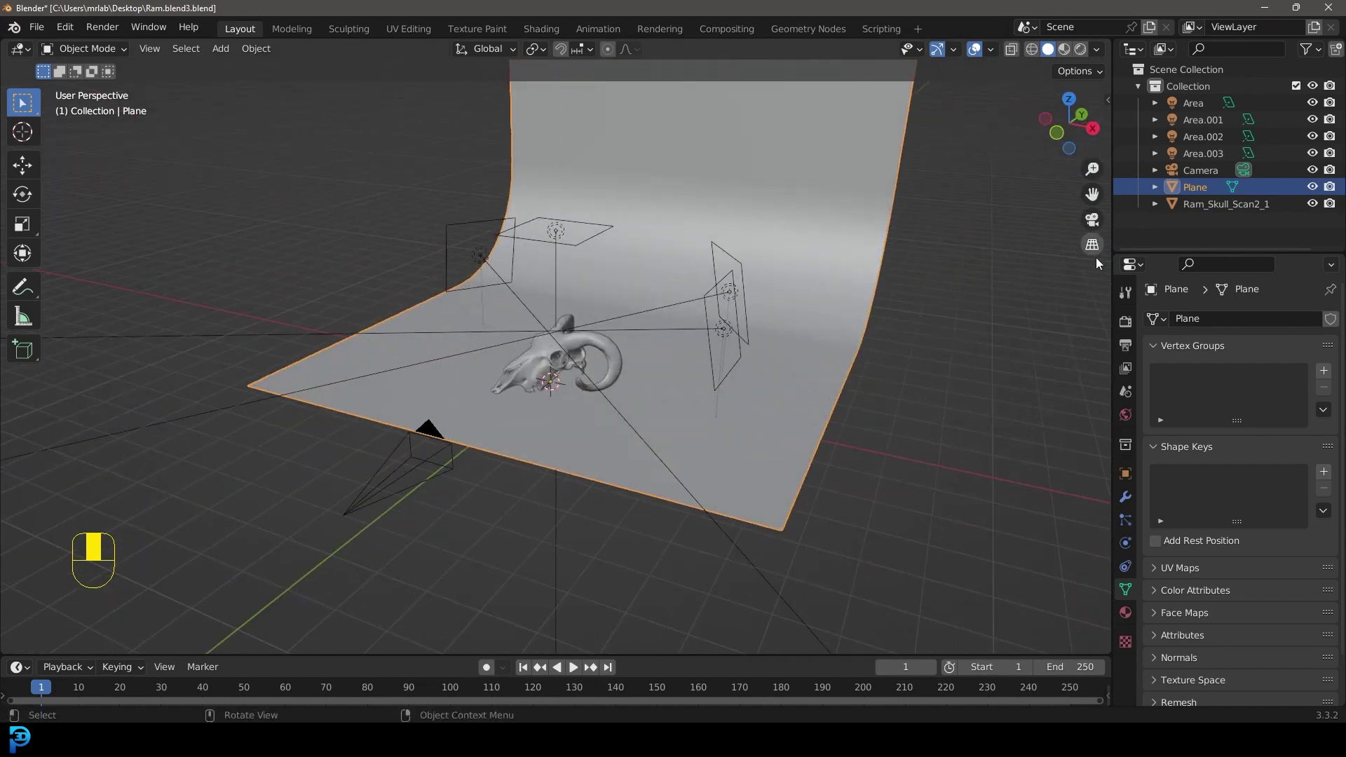
Step: In Render Properties, keep Cycles as the render engine
{"action": "left_click", "coordinate": [1125, 321]}
{"action": "middle_click_drag", "start_coordinate": [275, 365], "coordinate": [701, 368]}
{"action": "left_click", "coordinate": [1258, 320]}
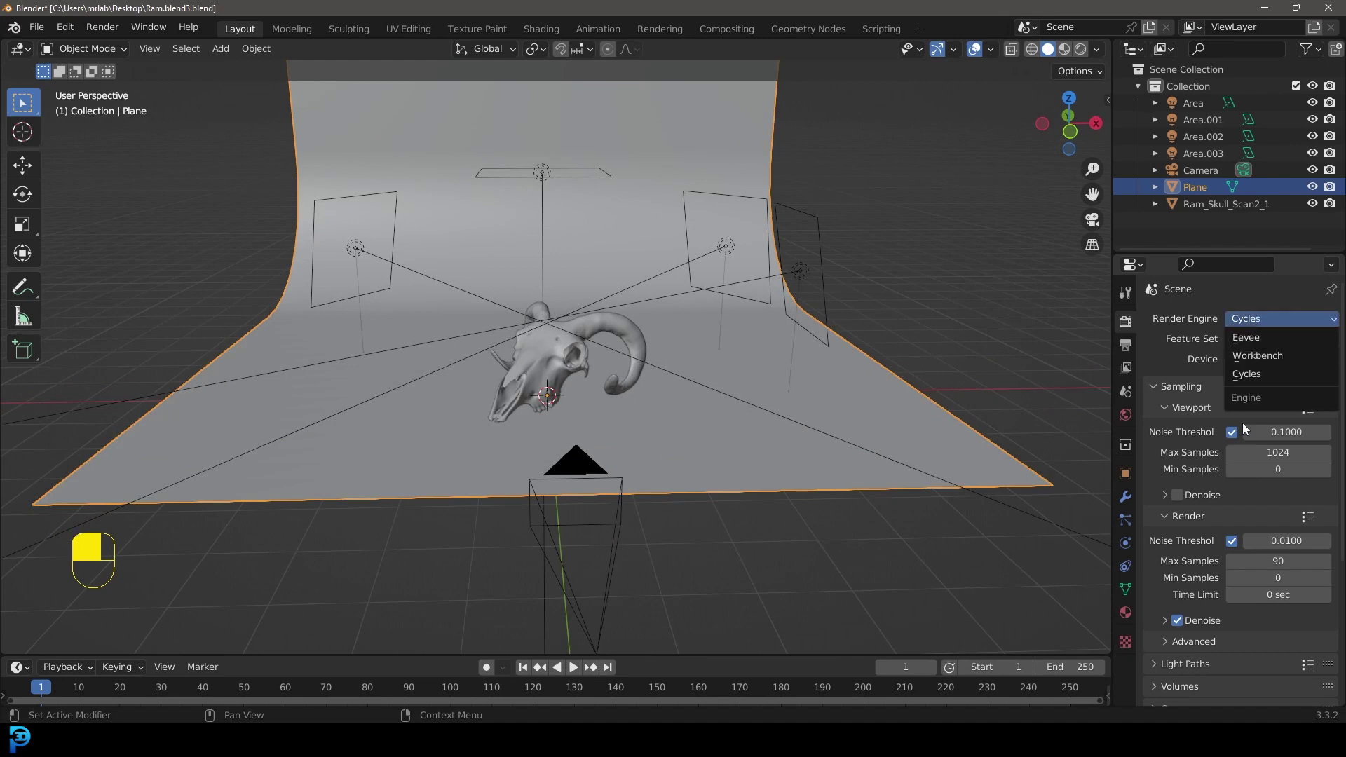
{"action": "left_click", "coordinate": [911, 327]}
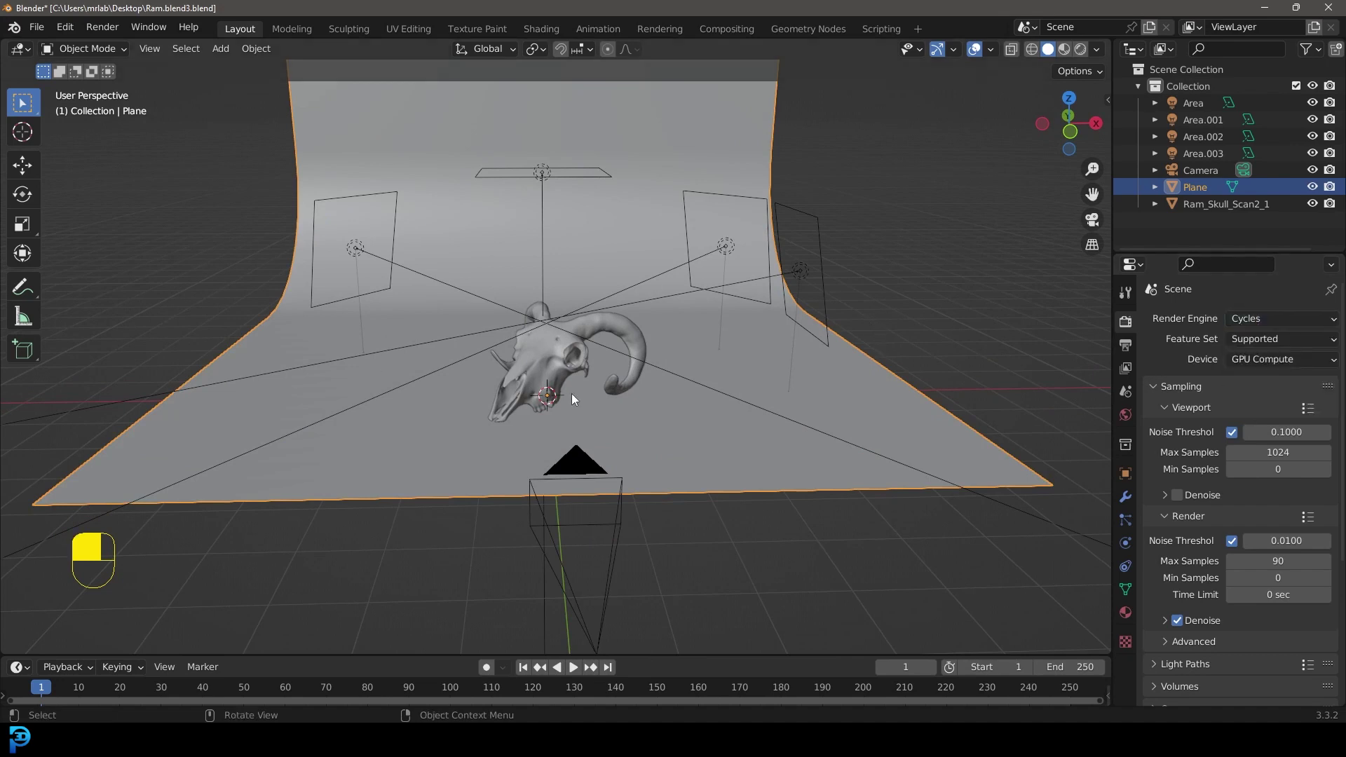
{"action": "middle_click_drag", "start_coordinate": [572, 398], "coordinate": [358, 309]}
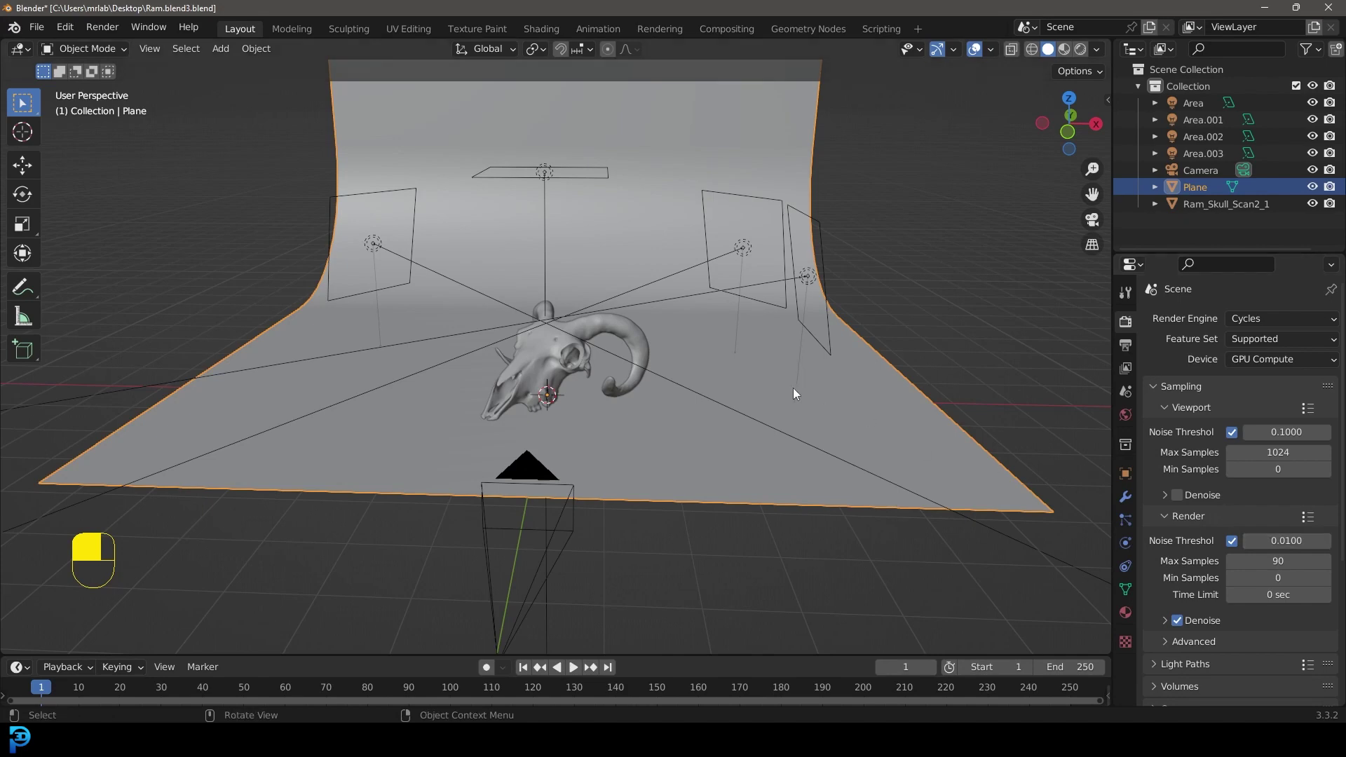
{"action": "middle_click_drag", "start_coordinate": [795, 390], "coordinate": [707, 363]}
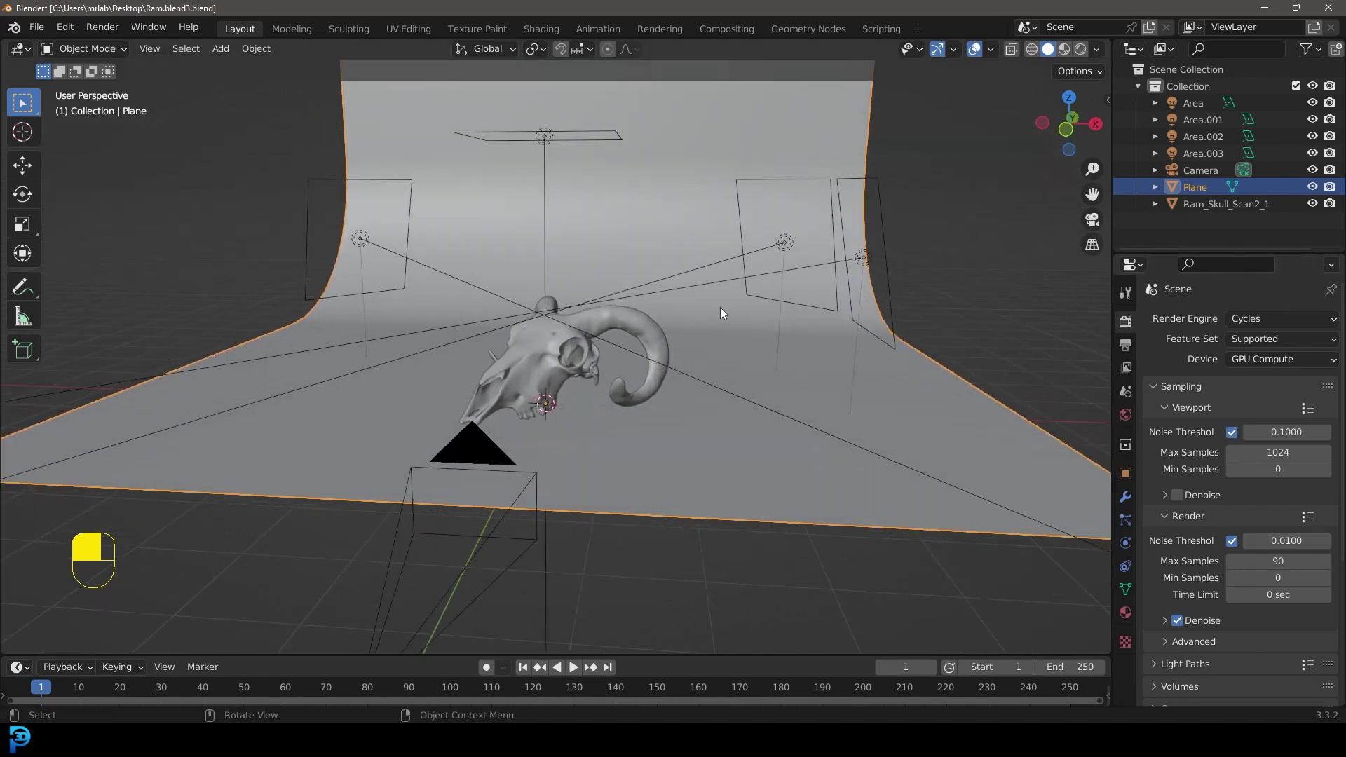
{"action": "middle_click_drag", "start_coordinate": [721, 309], "coordinate": [730, 339]}
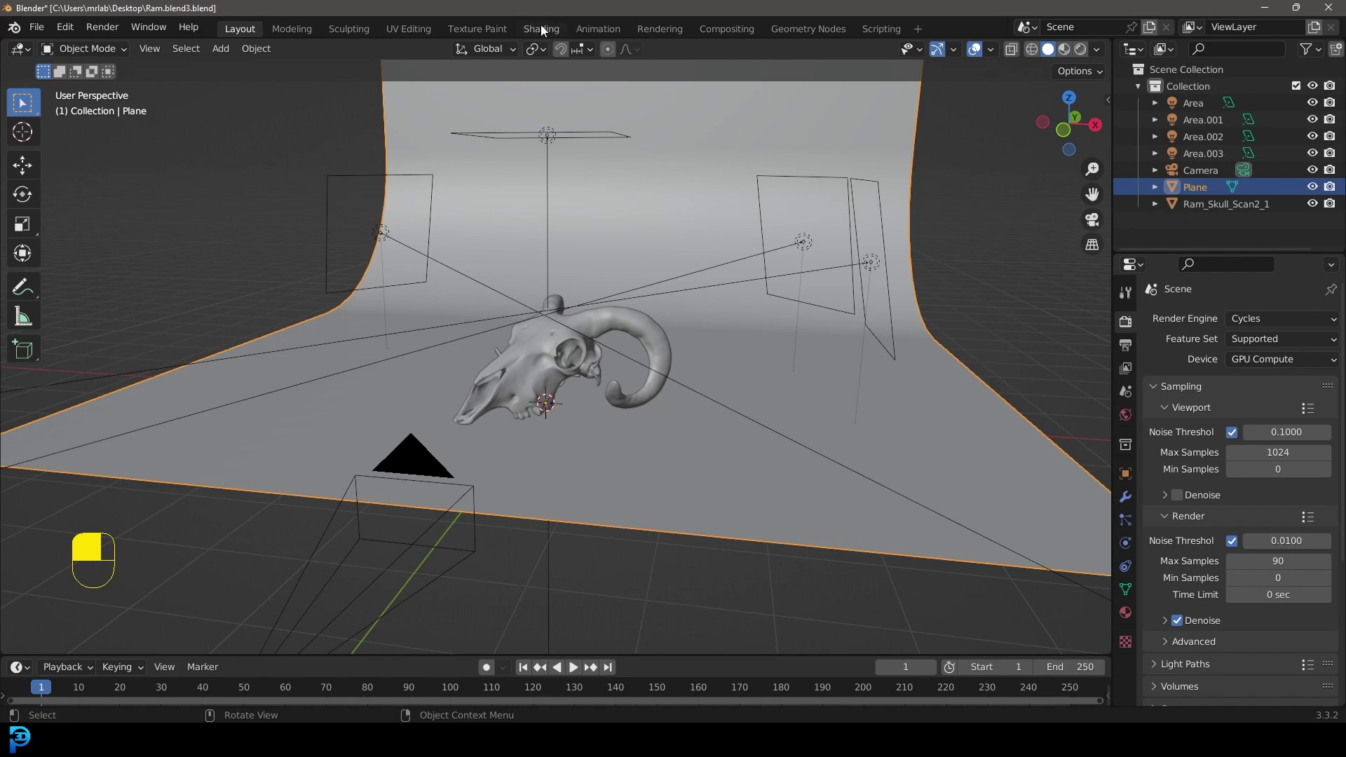
{"action": "left_click", "coordinate": [541, 29]}
Step: Look through the scene camera with the viewport in Rendered shading
{"action": "scroll", "coordinate": [630, 259], "scroll_direction": "up", "scroll_amount": 3}
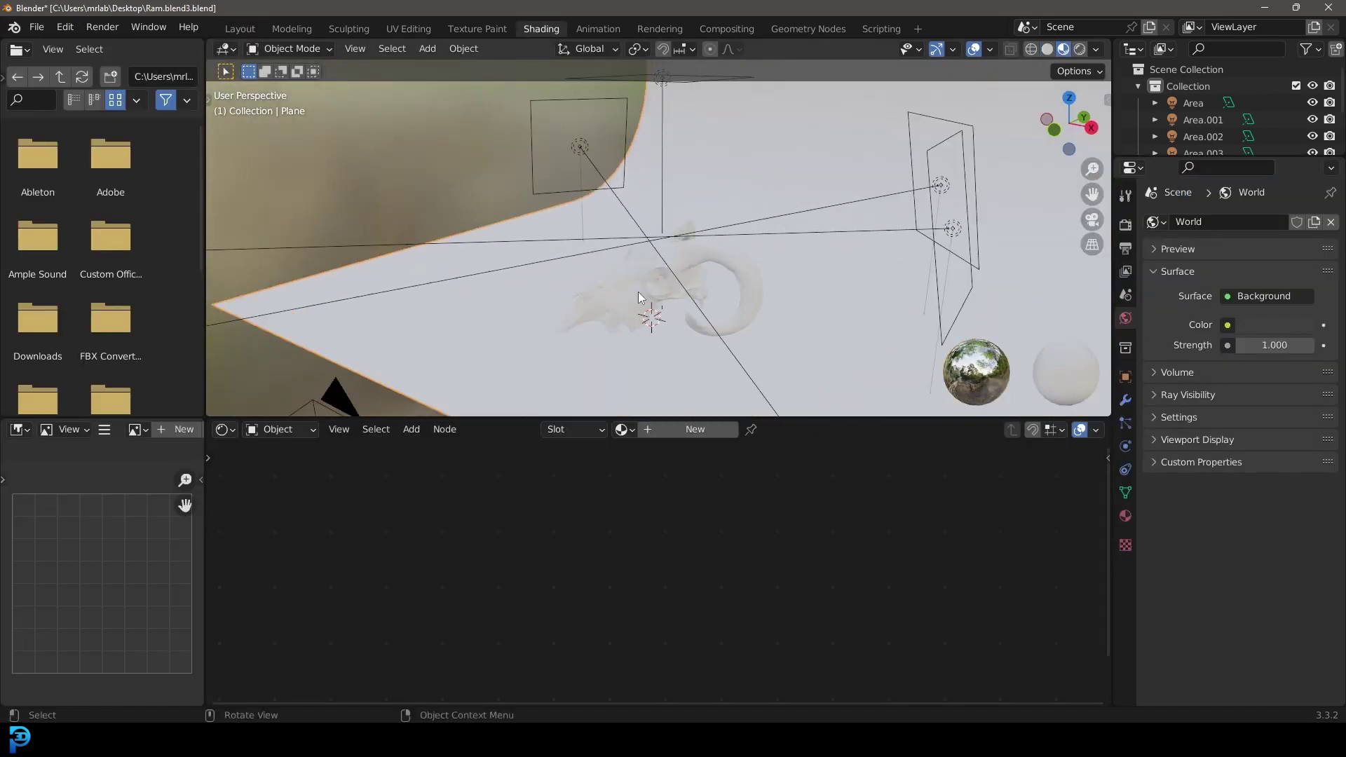
{"action": "key", "text": "KP_0"}
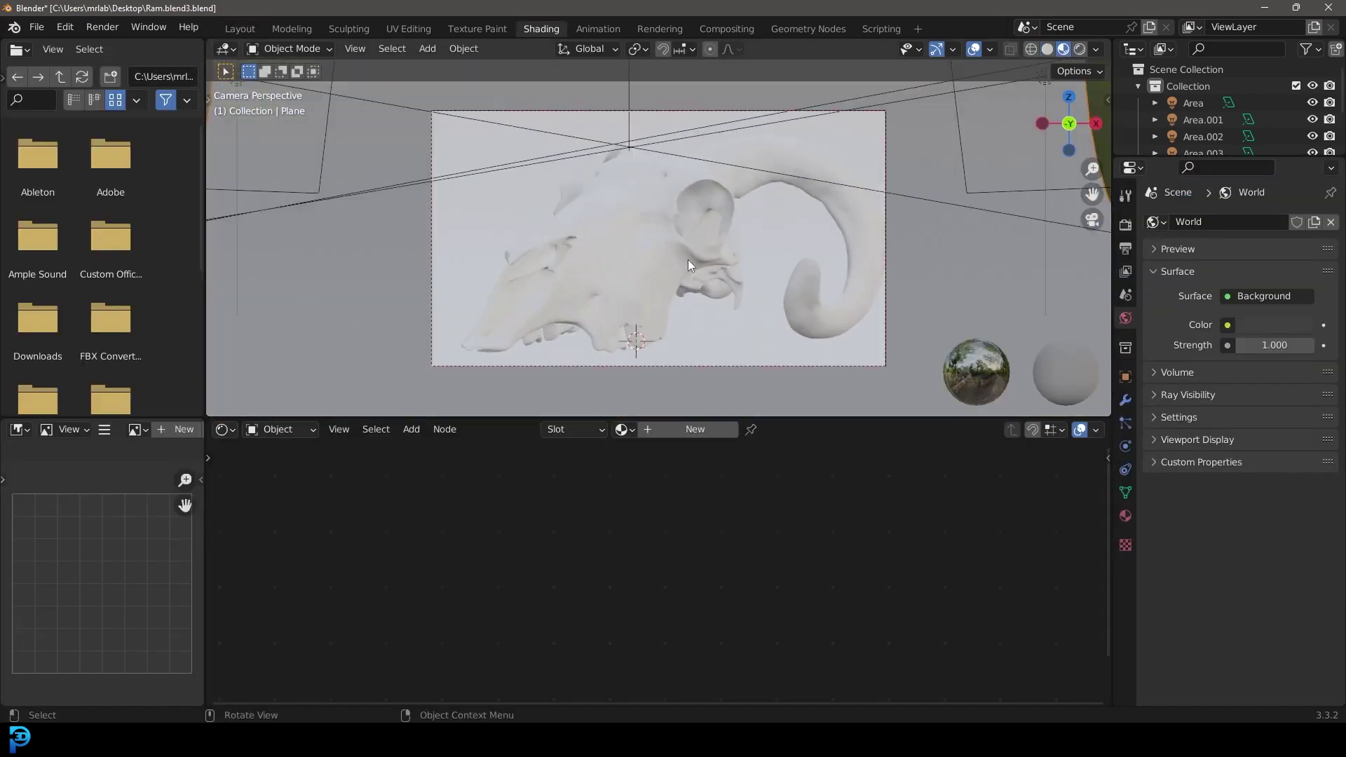
{"action": "scroll", "coordinate": [691, 261], "scroll_direction": "down", "scroll_amount": 2}
{"action": "key", "text": "z"}
{"action": "left_click", "coordinate": [711, 159]}
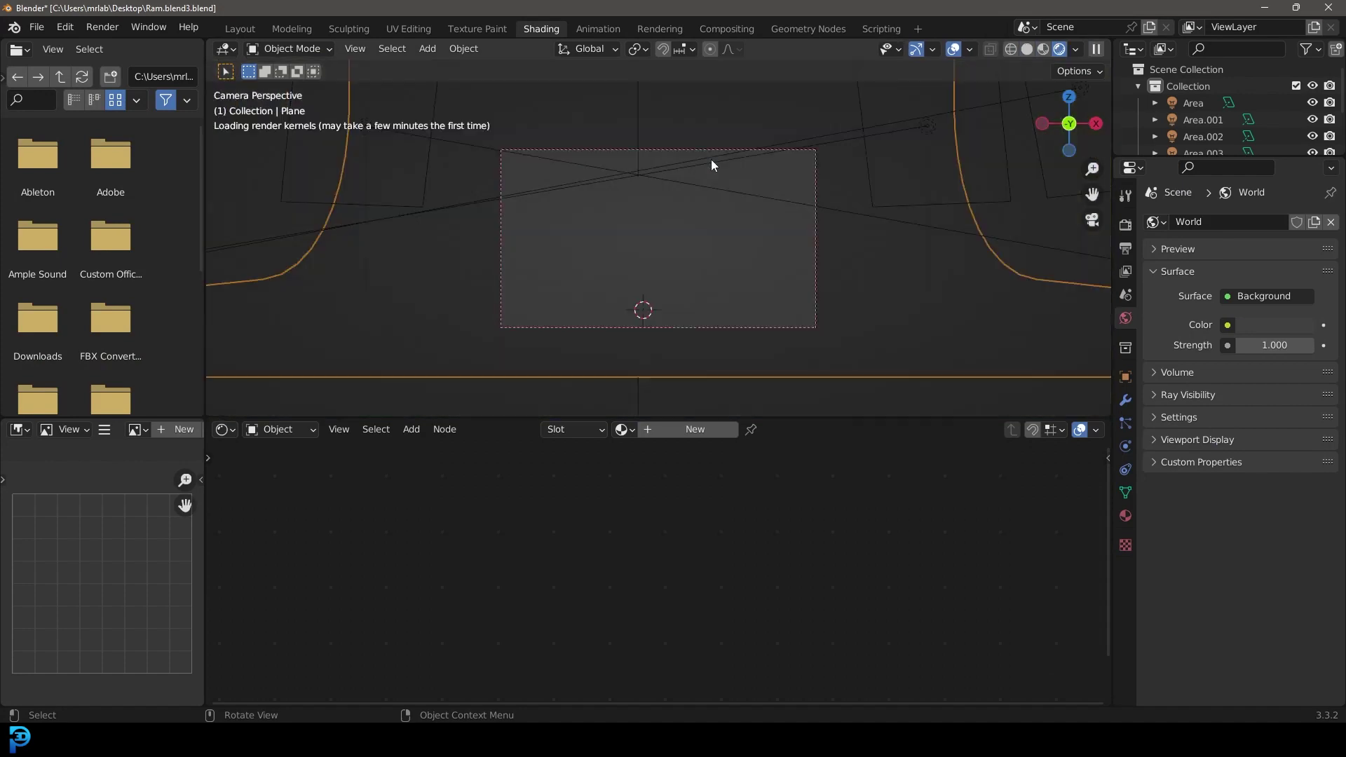
Step: Select the skull, show its Skull material, and recentre the Principled BSDF and output nodes
{"action": "scroll", "coordinate": [715, 235], "scroll_direction": "up", "scroll_amount": 3}
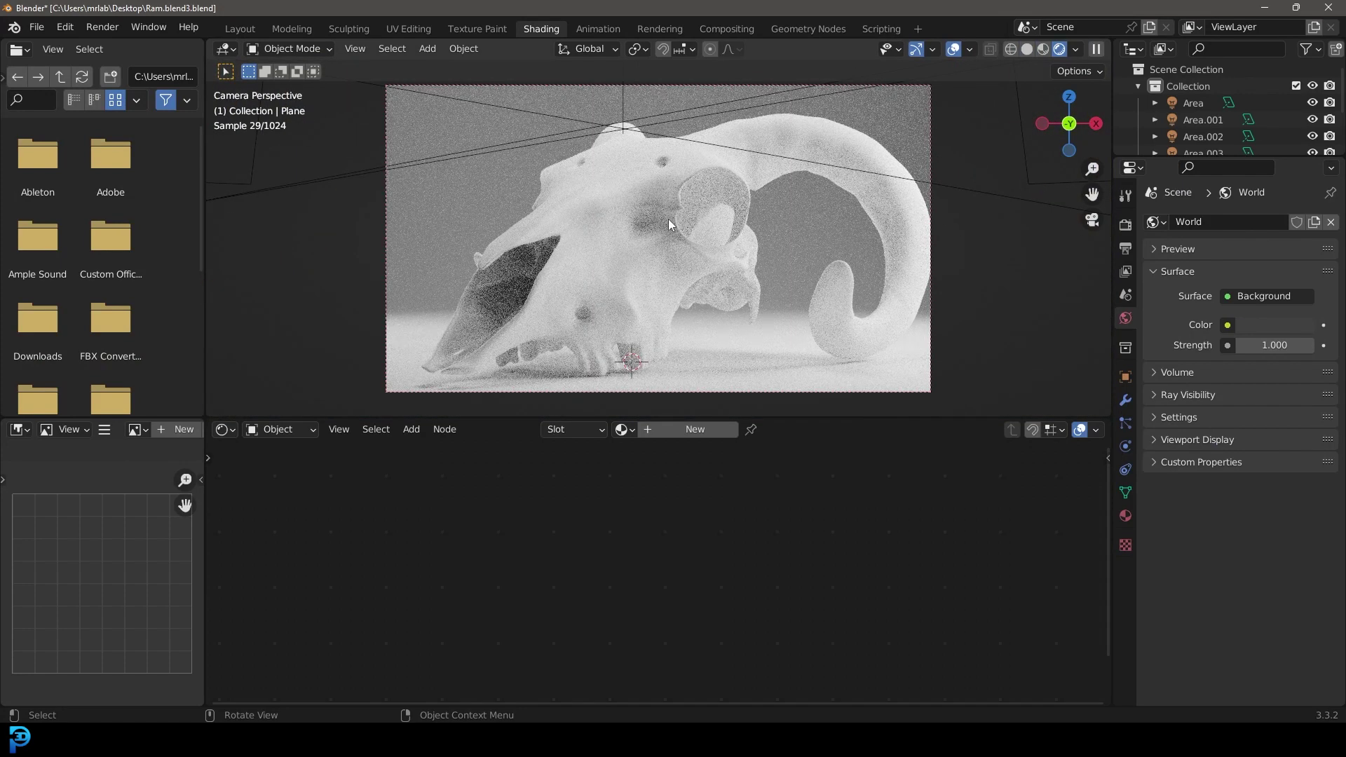
{"action": "left_click", "coordinate": [677, 183]}
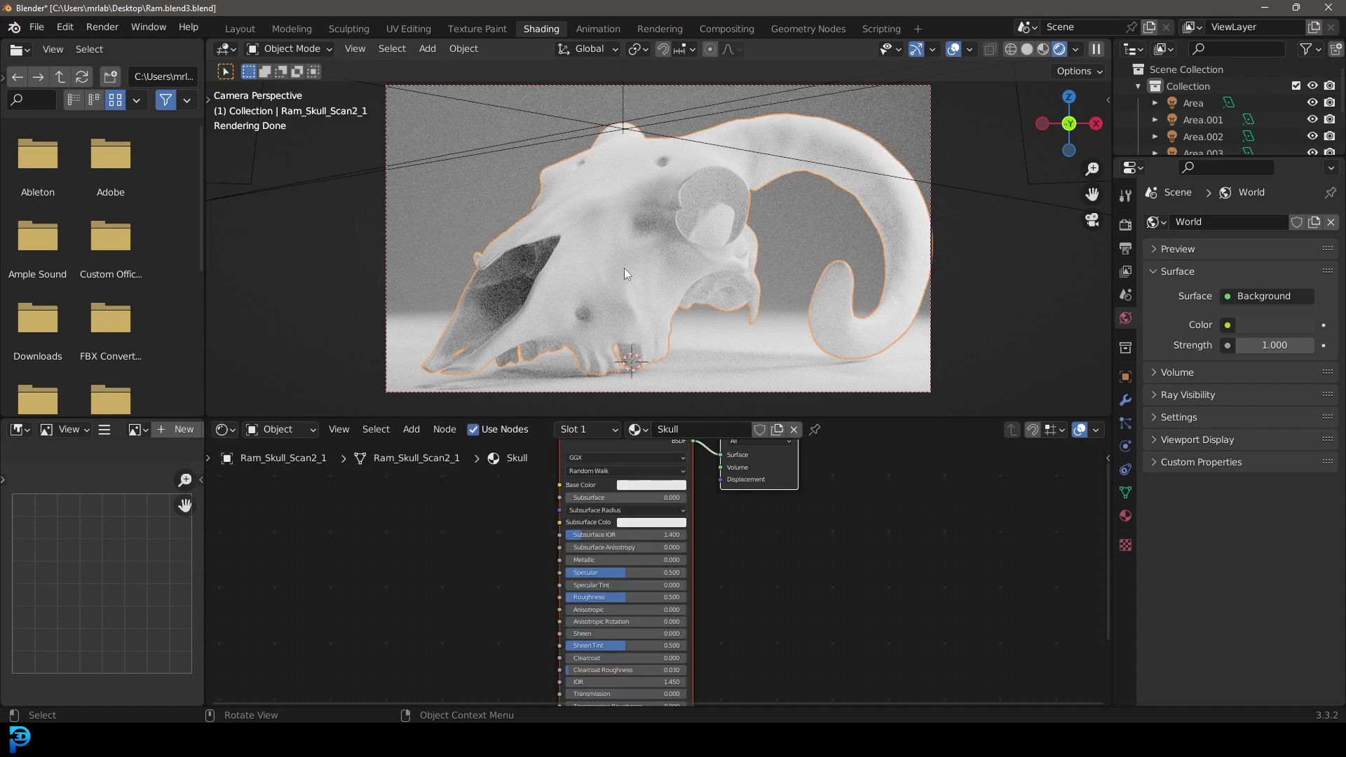
{"action": "scroll", "coordinate": [750, 544], "scroll_direction": "down", "scroll_amount": 2}
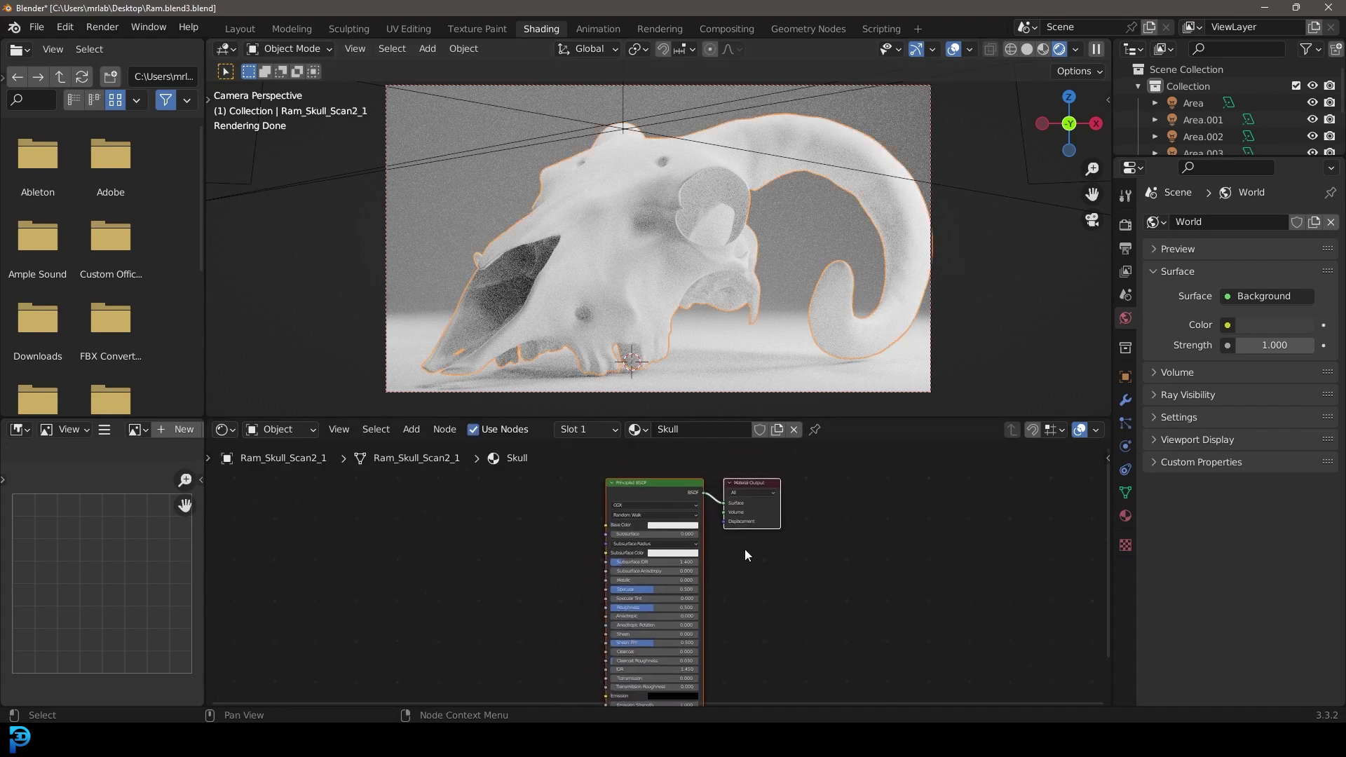
{"action": "left_click", "coordinate": [1125, 516]}
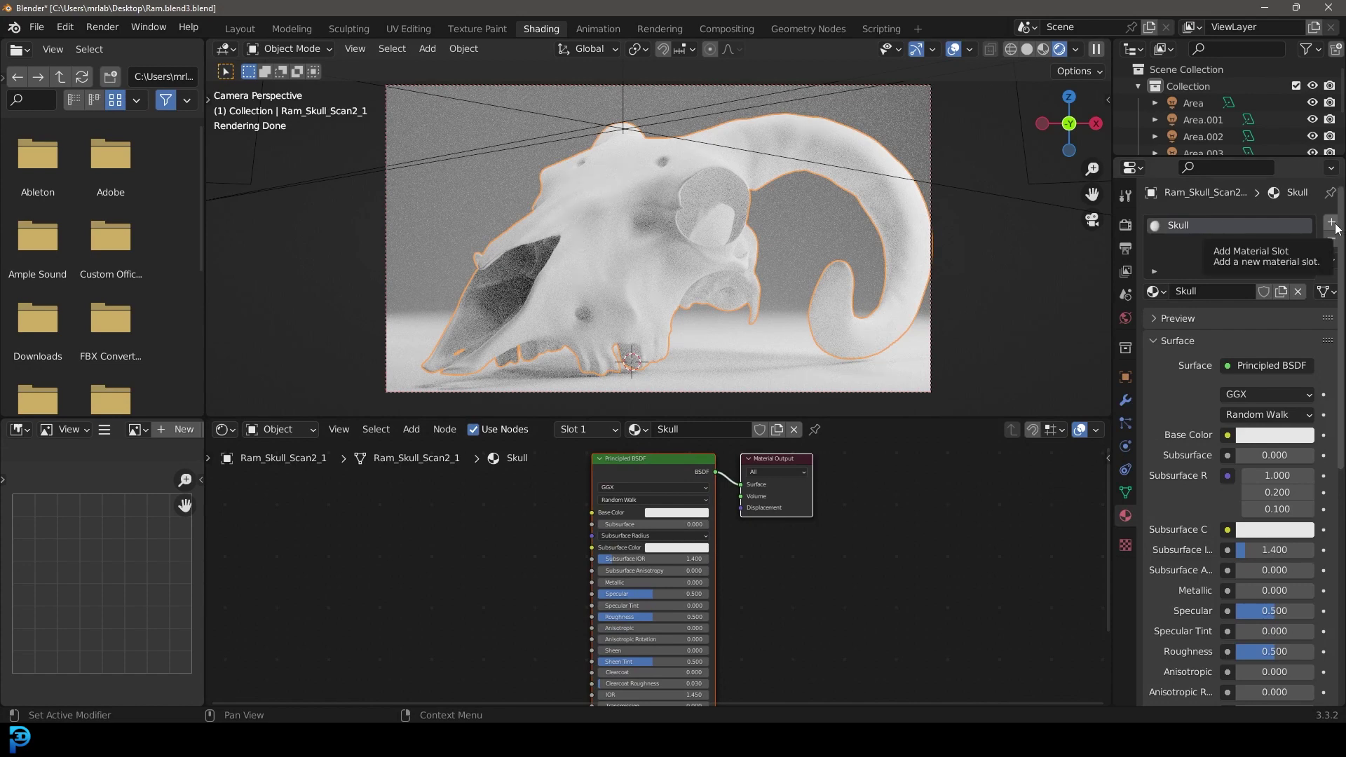
{"action": "scroll", "coordinate": [638, 466], "scroll_direction": "up", "scroll_amount": 1}
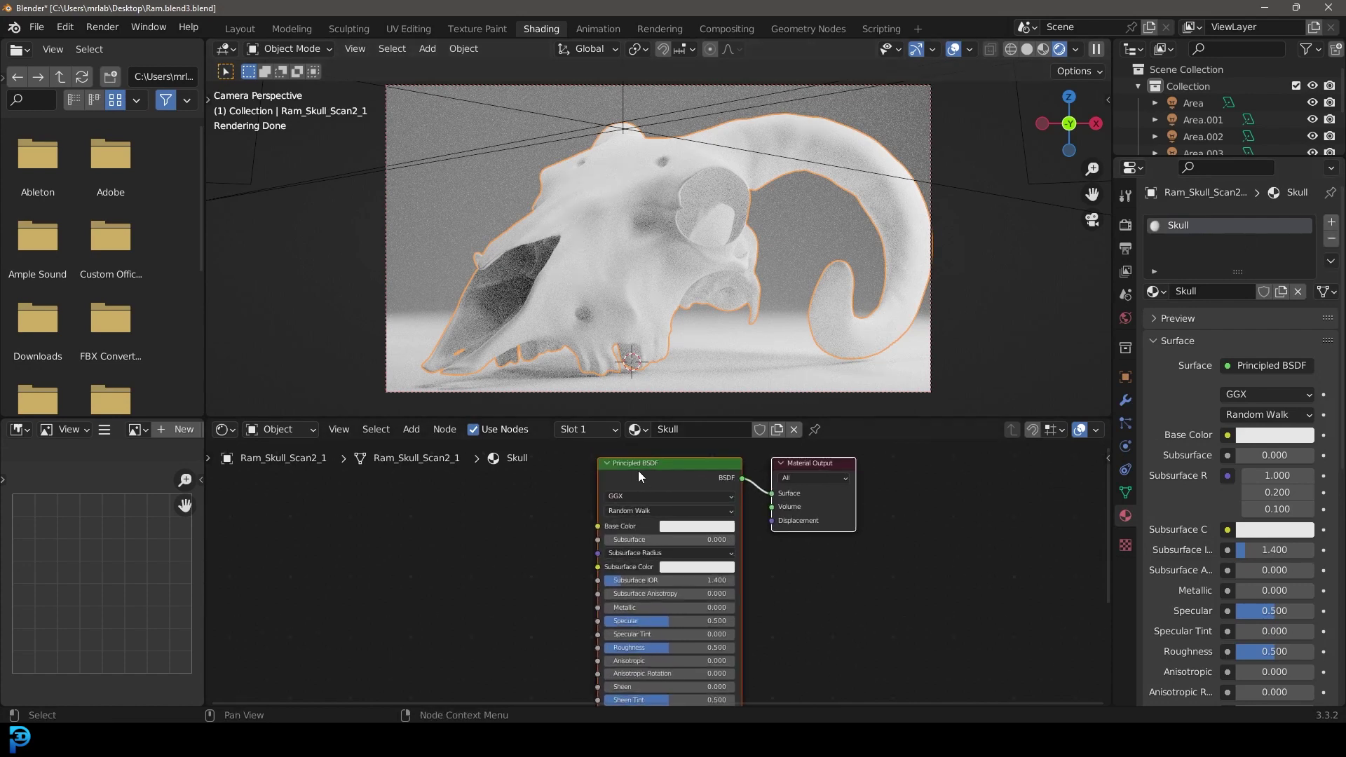
{"action": "left_click_drag", "start_coordinate": [637, 469], "coordinate": [660, 499]}
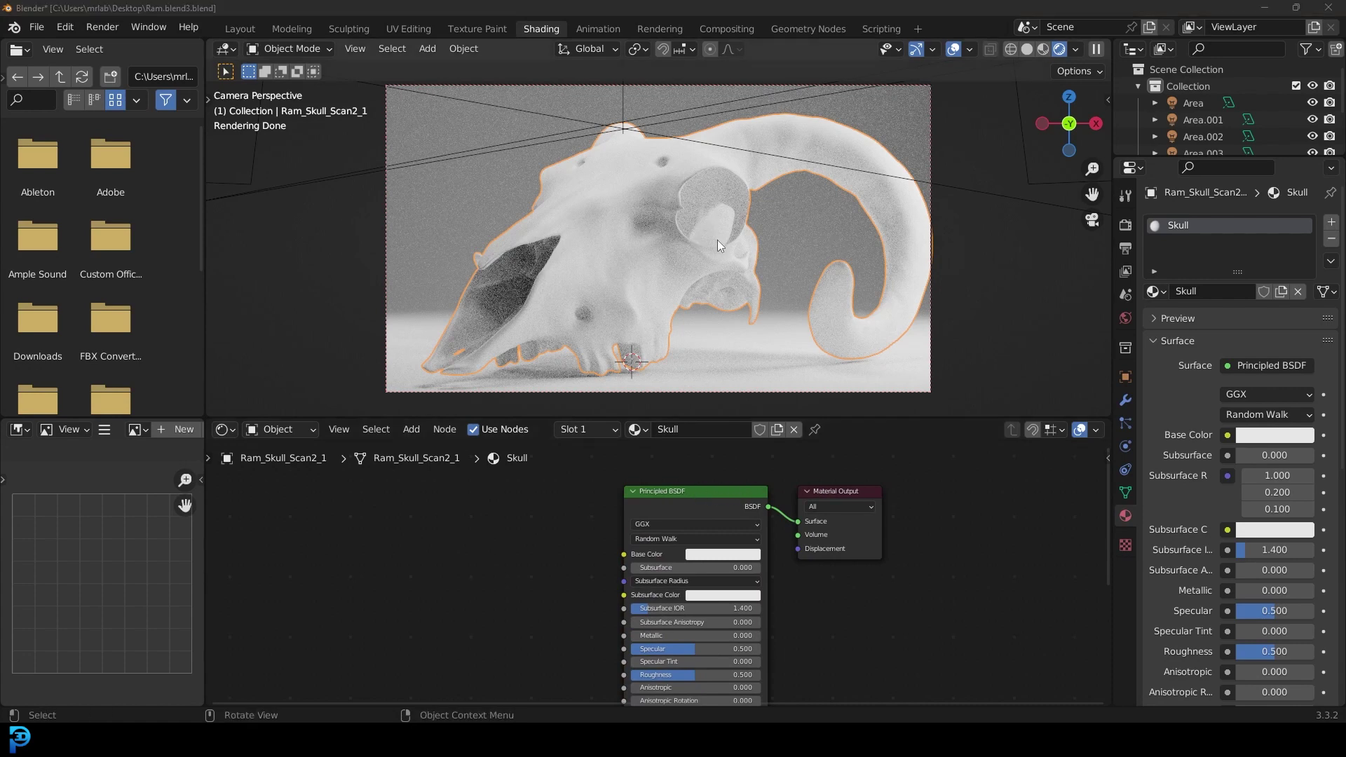
{"action": "scroll", "coordinate": [497, 545], "scroll_direction": "up", "scroll_amount": 2}
{"action": "middle_click_drag", "start_coordinate": [498, 545], "coordinate": [710, 546]}
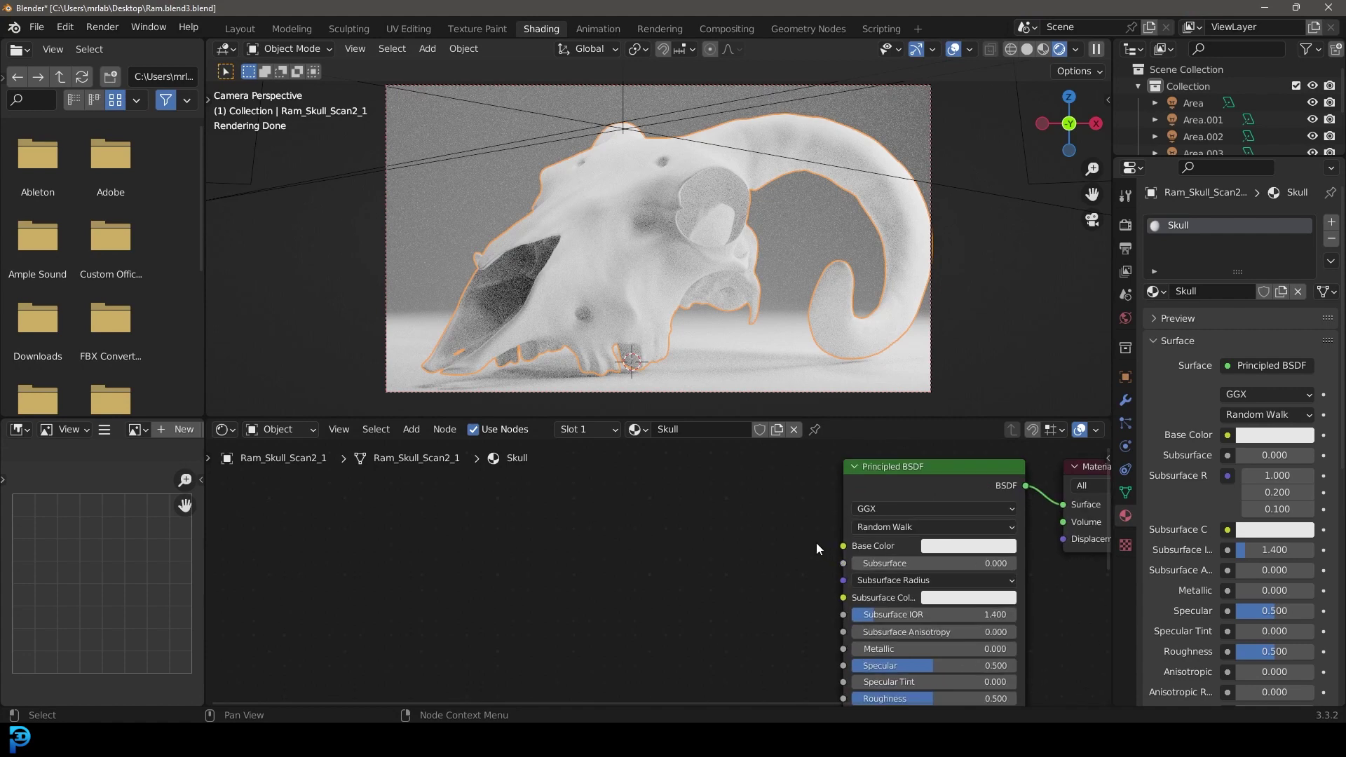
Step: Add a Noise Texture node and connect its Color output to the Principled BSDF Base Color
{"action": "left_click_drag", "start_coordinate": [841, 548], "coordinate": [576, 530]}
{"action": "type", "text": "nop"}
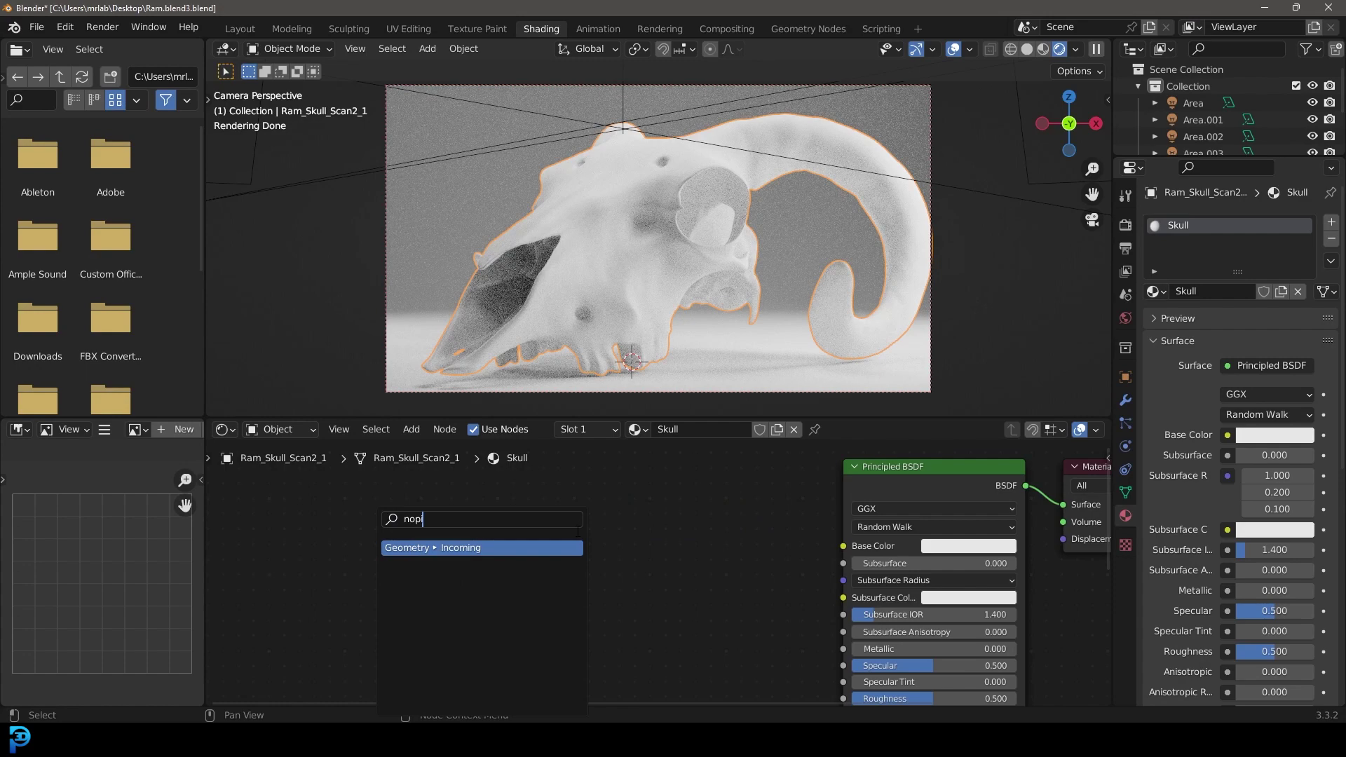
{"action": "key", "text": "BackSpace"}
{"action": "type", "text": "ise"}
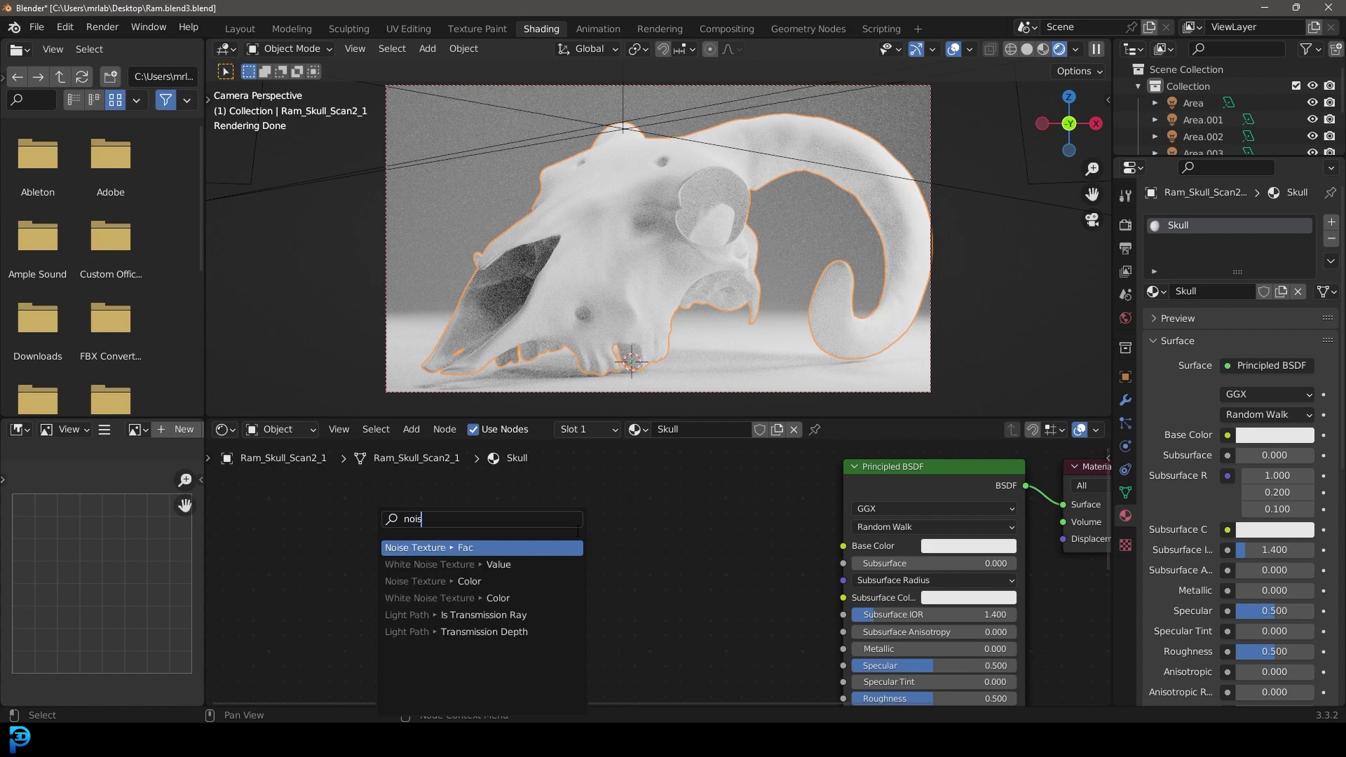
{"action": "left_click", "coordinate": [439, 550]}
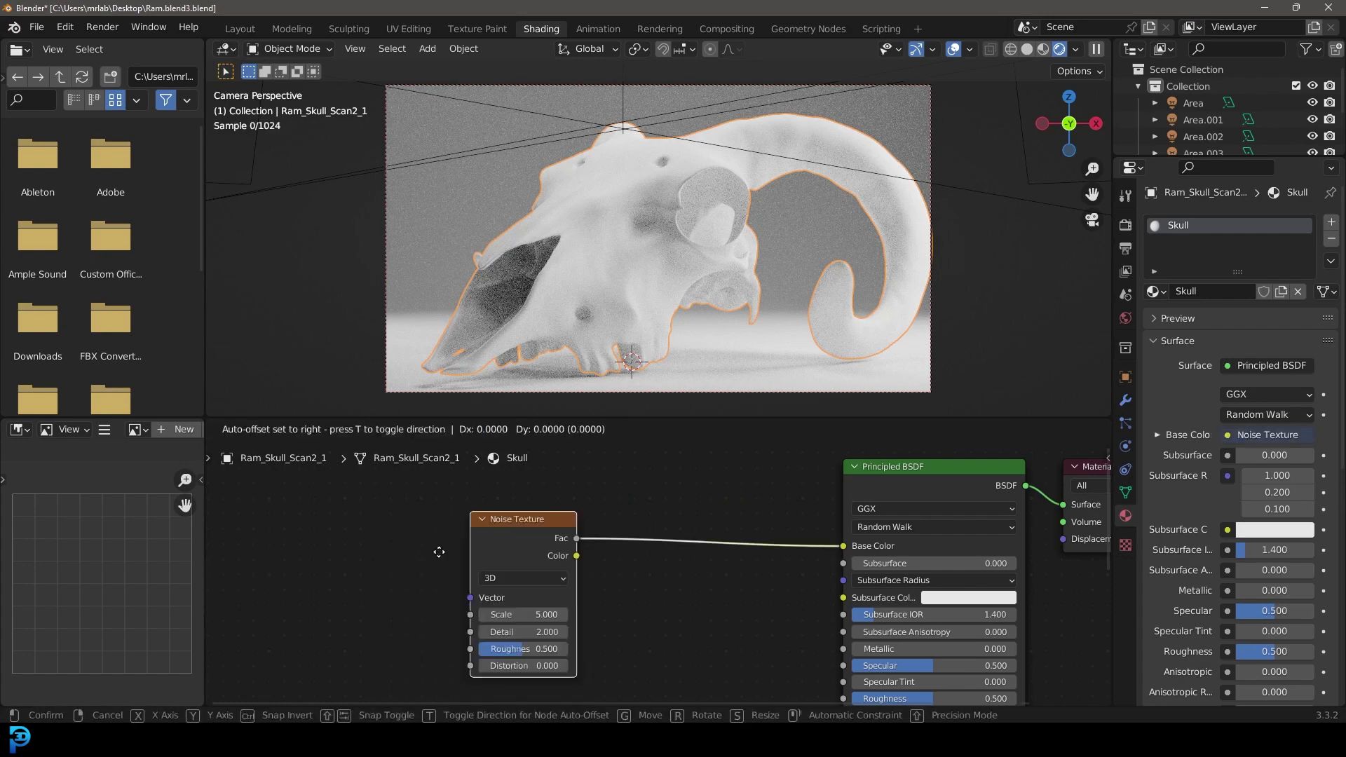
{"action": "left_click", "coordinate": [579, 545]}
{"action": "scroll", "coordinate": [601, 565], "scroll_direction": "down", "scroll_amount": 1}
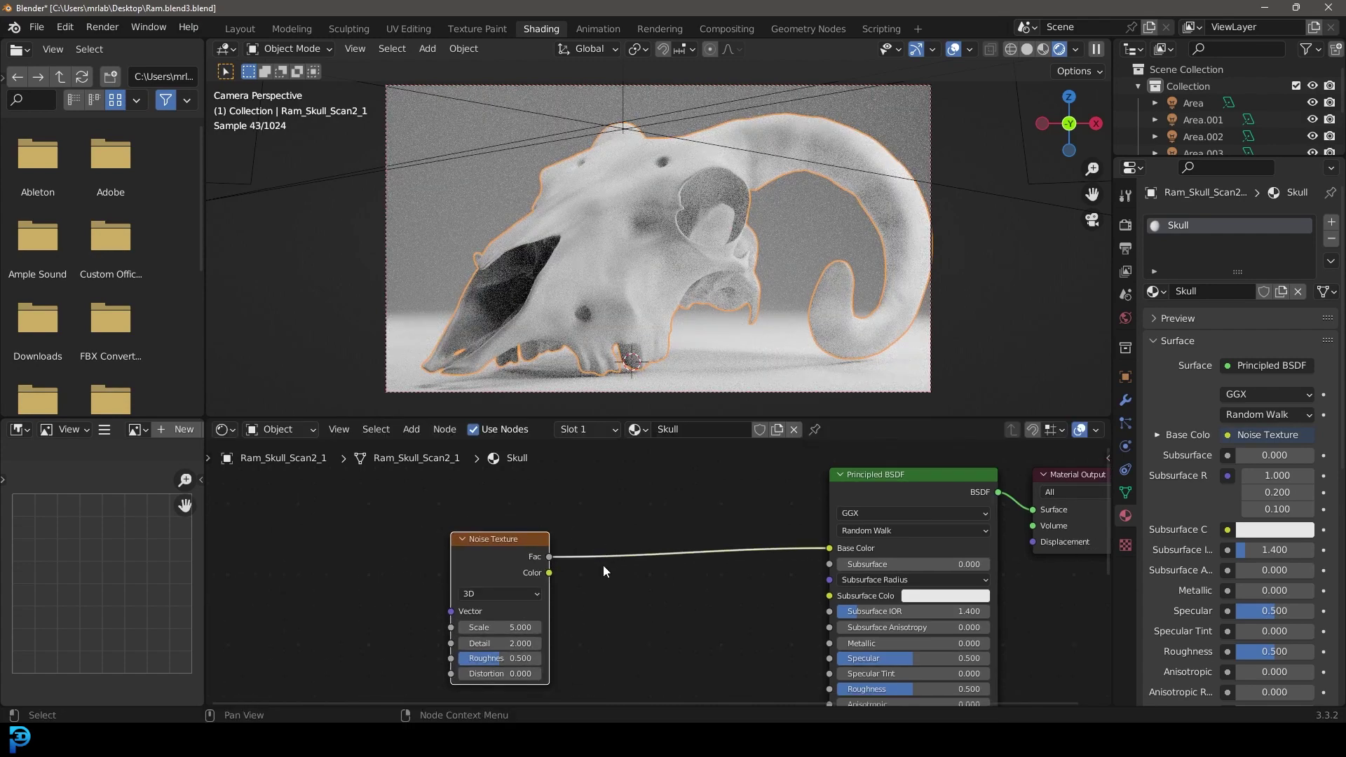
{"action": "left_click_drag", "start_coordinate": [549, 573], "coordinate": [829, 548]}
{"action": "left_click_drag", "start_coordinate": [546, 565], "coordinate": [462, 577]}
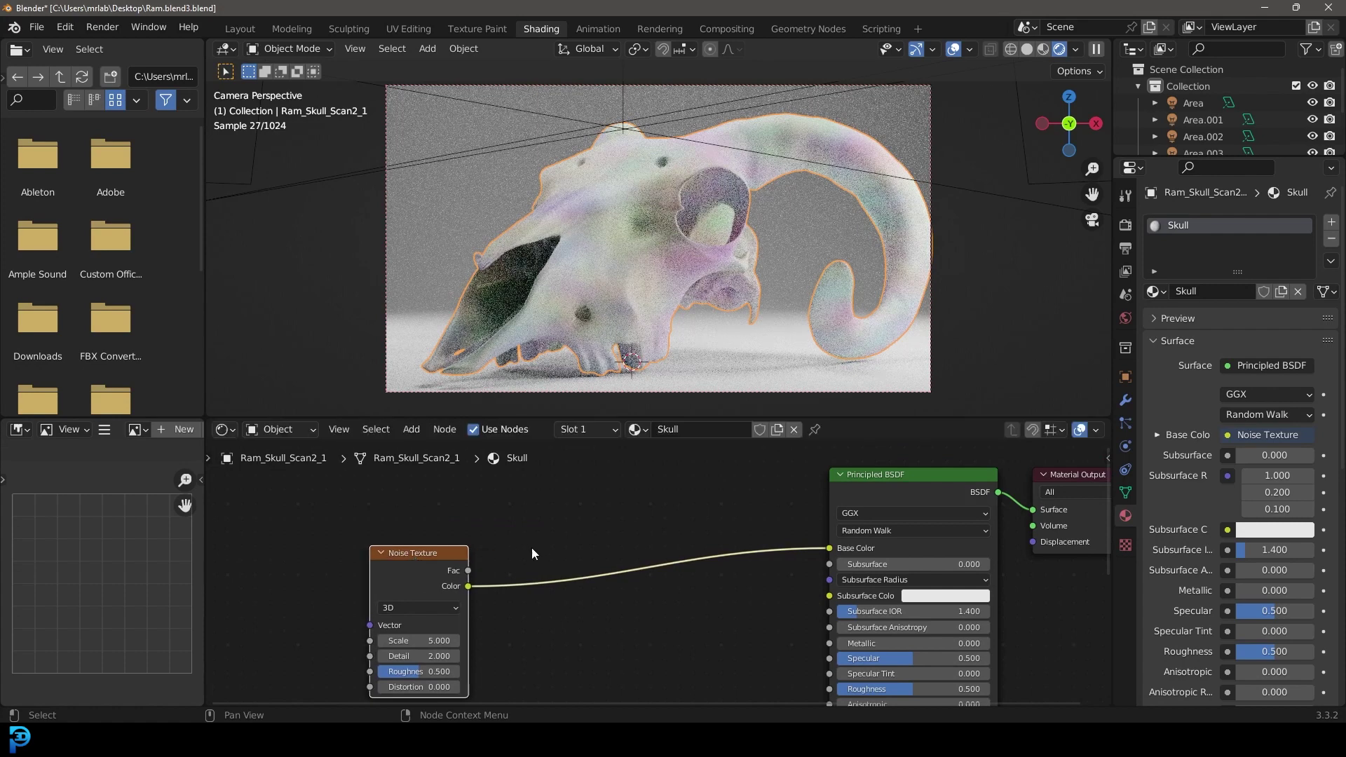
{"action": "scroll", "coordinate": [531, 545], "scroll_direction": "down", "scroll_amount": 1}
Step: Insert a ColorRamp into the link between the Noise Texture and Base Color
{"action": "key", "text": "shift+a"}
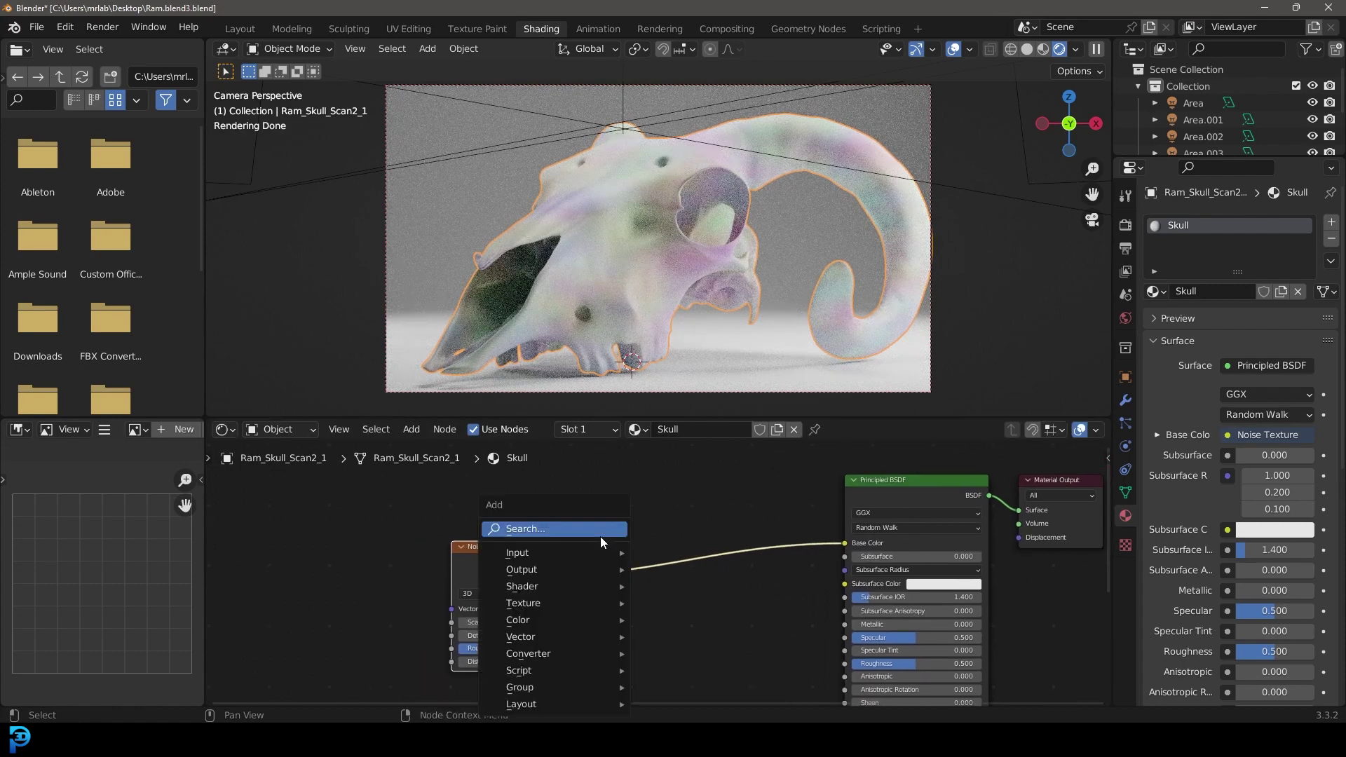
{"action": "left_click", "coordinate": [600, 536]}
{"action": "type", "text": "colo"}
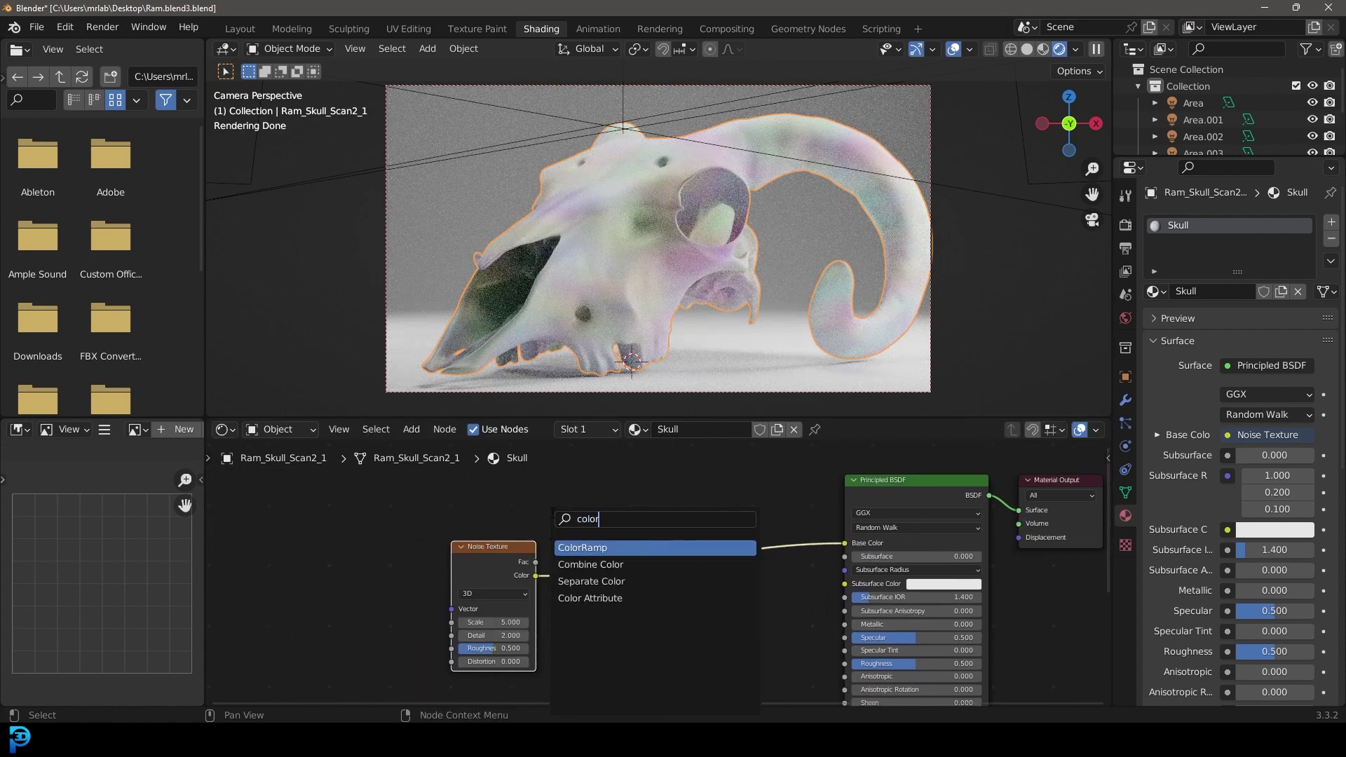
{"action": "type", "text": "r"}
{"action": "key", "text": "Return"}
{"action": "left_click", "coordinate": [637, 490]}
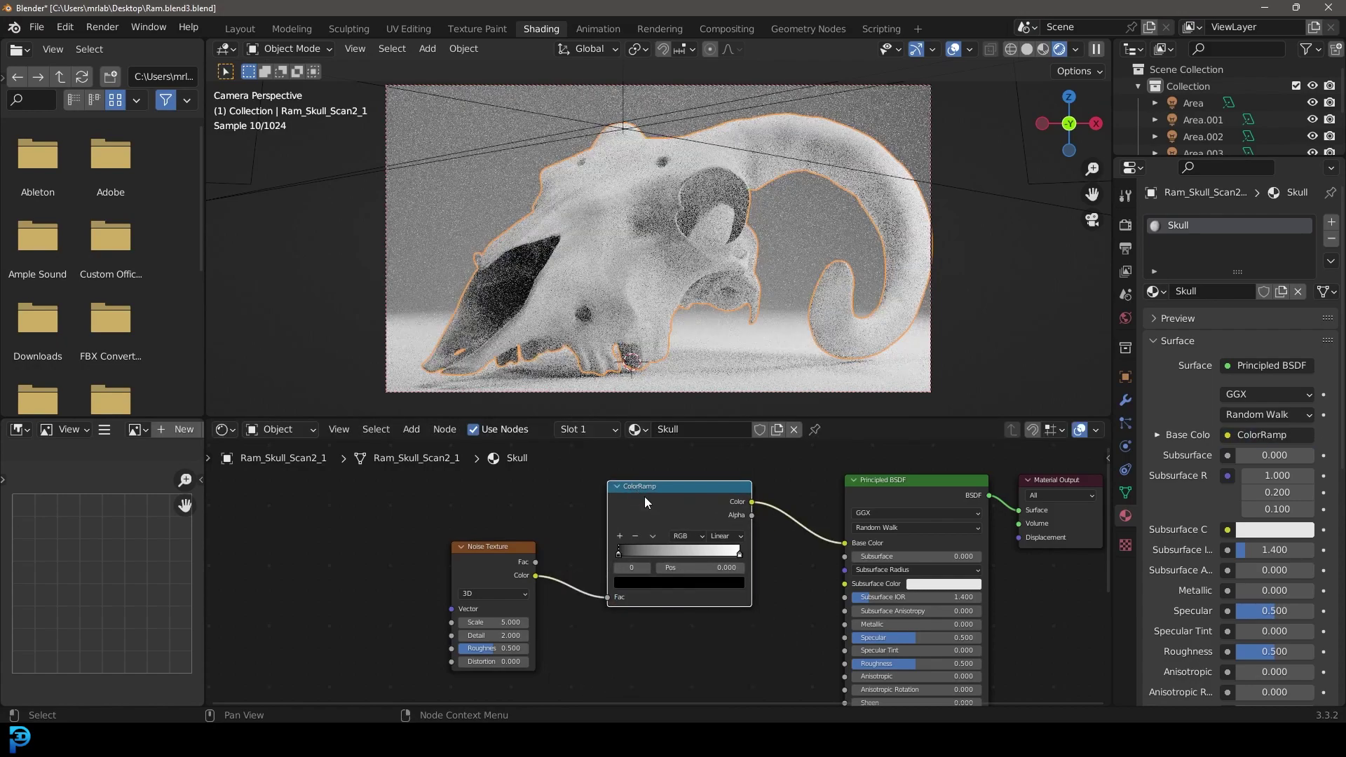
{"action": "scroll", "coordinate": [574, 604], "scroll_direction": "up", "scroll_amount": 1}
Step: Set the ramp's dark stop to deep brown near 0.26 and the light stop to peach at 0.729
{"action": "left_click_drag", "start_coordinate": [638, 566], "coordinate": [667, 569]}
{"action": "left_click", "coordinate": [680, 597]}
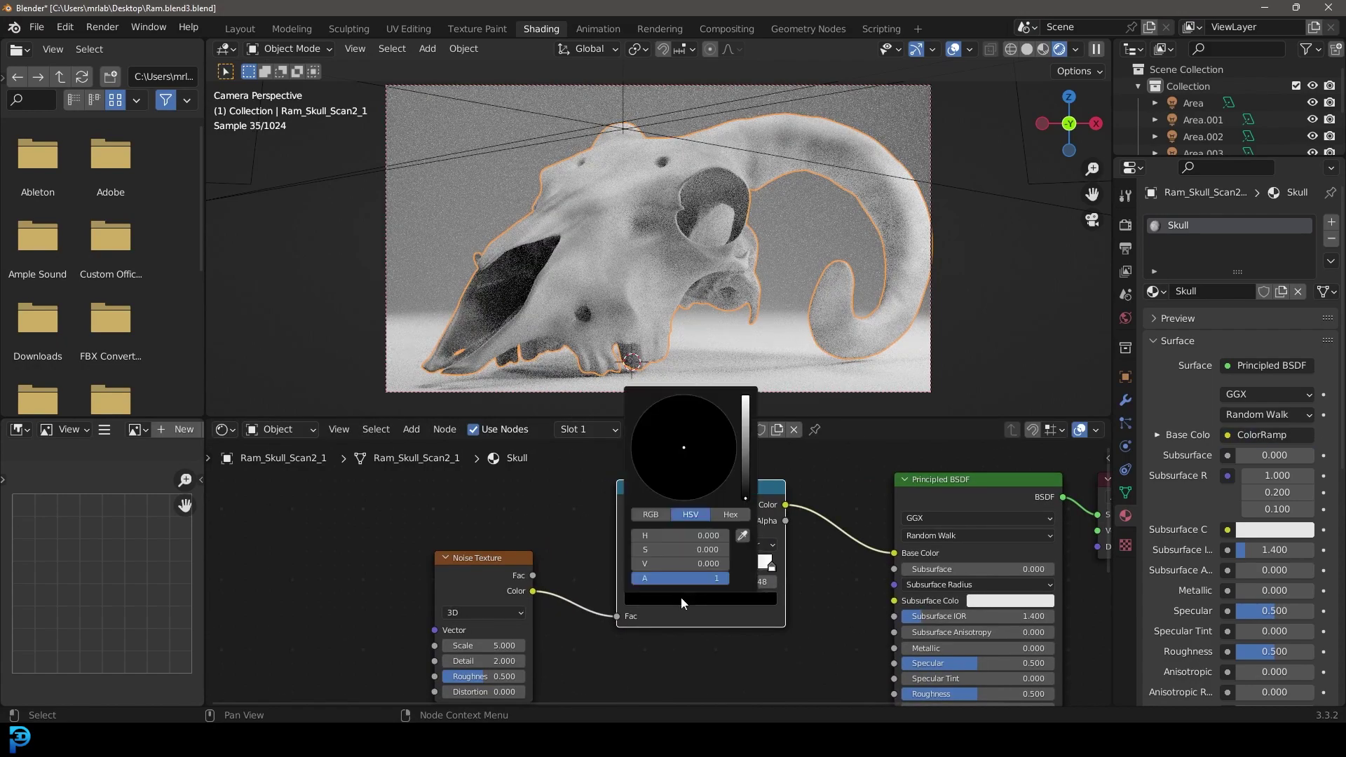
{"action": "left_click", "coordinate": [744, 461]}
{"action": "left_click_drag", "start_coordinate": [670, 473], "coordinate": [661, 476]}
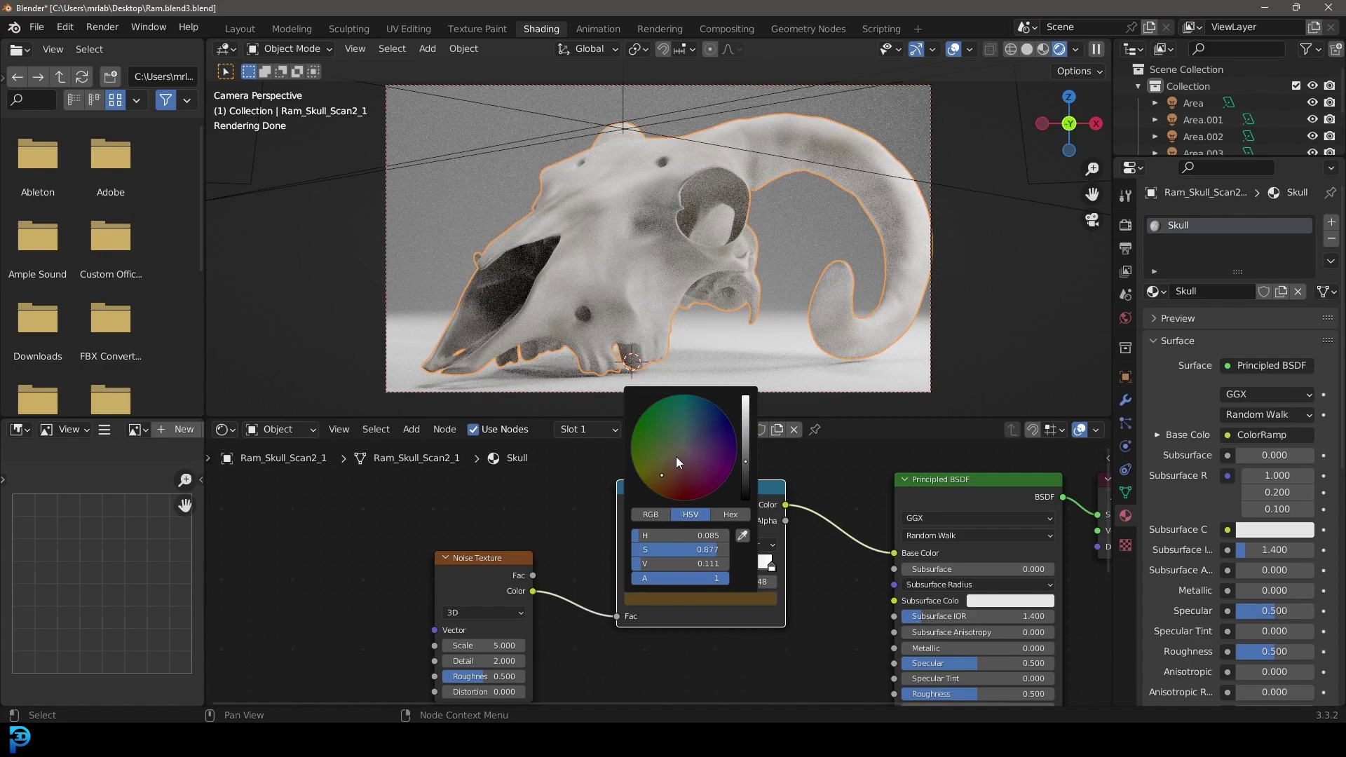
{"action": "left_click_drag", "start_coordinate": [772, 566], "coordinate": [733, 569]}
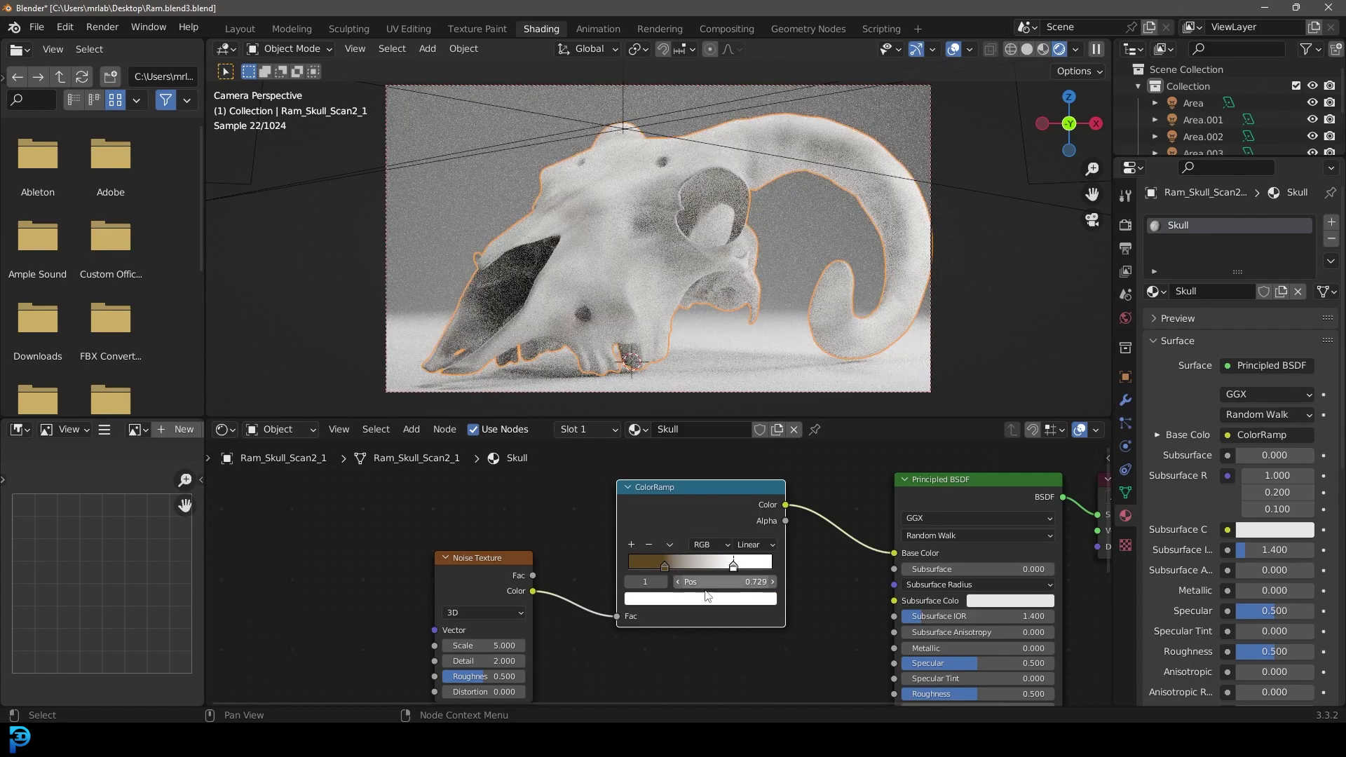
{"action": "left_click", "coordinate": [721, 600]}
{"action": "left_click_drag", "start_coordinate": [691, 472], "coordinate": [672, 464]}
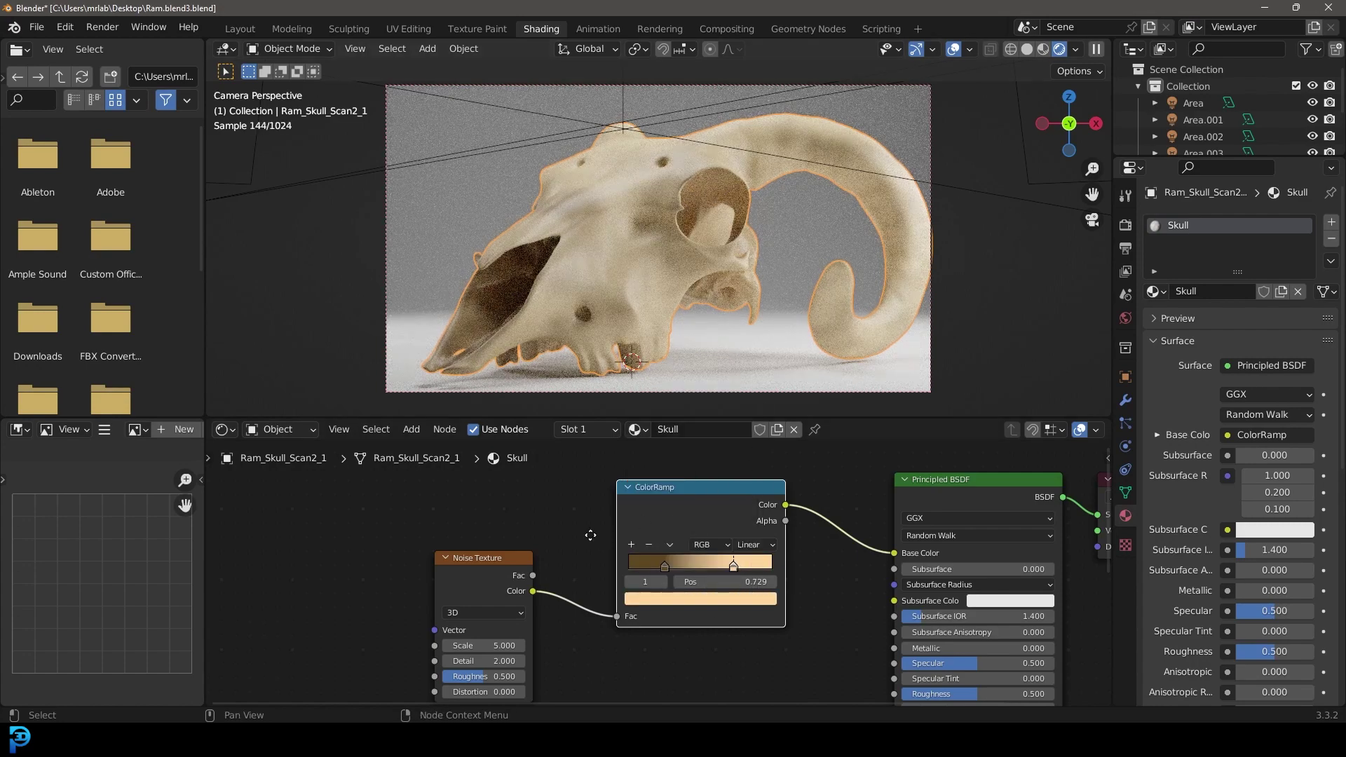
{"action": "middle_click_drag", "start_coordinate": [630, 575], "coordinate": [697, 499]}
{"action": "scroll", "coordinate": [557, 541], "scroll_direction": "up", "scroll_amount": 1}
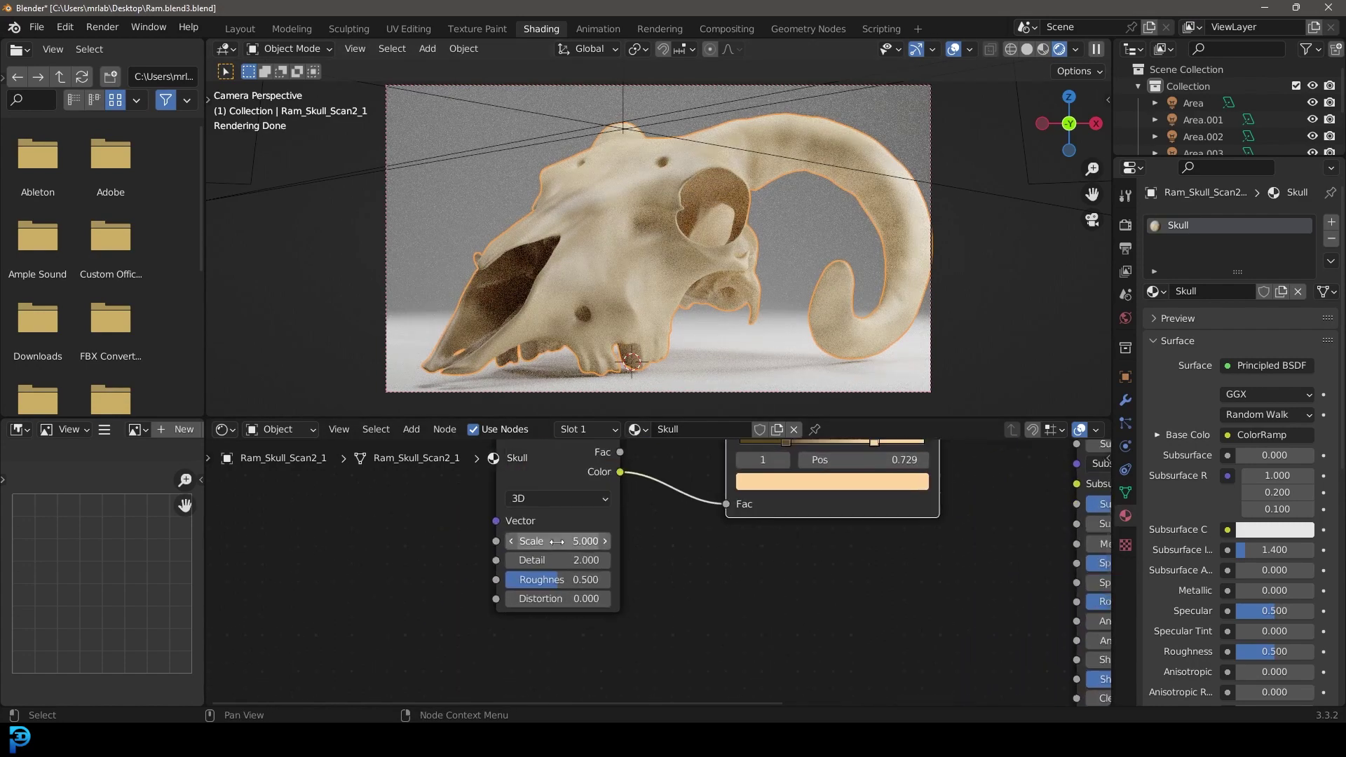
Step: Set the Noise Texture to Scale 12, Detail 5 and Roughness 1.0
{"action": "double_click", "coordinate": [554, 541]}
{"action": "type", "text": "12"}
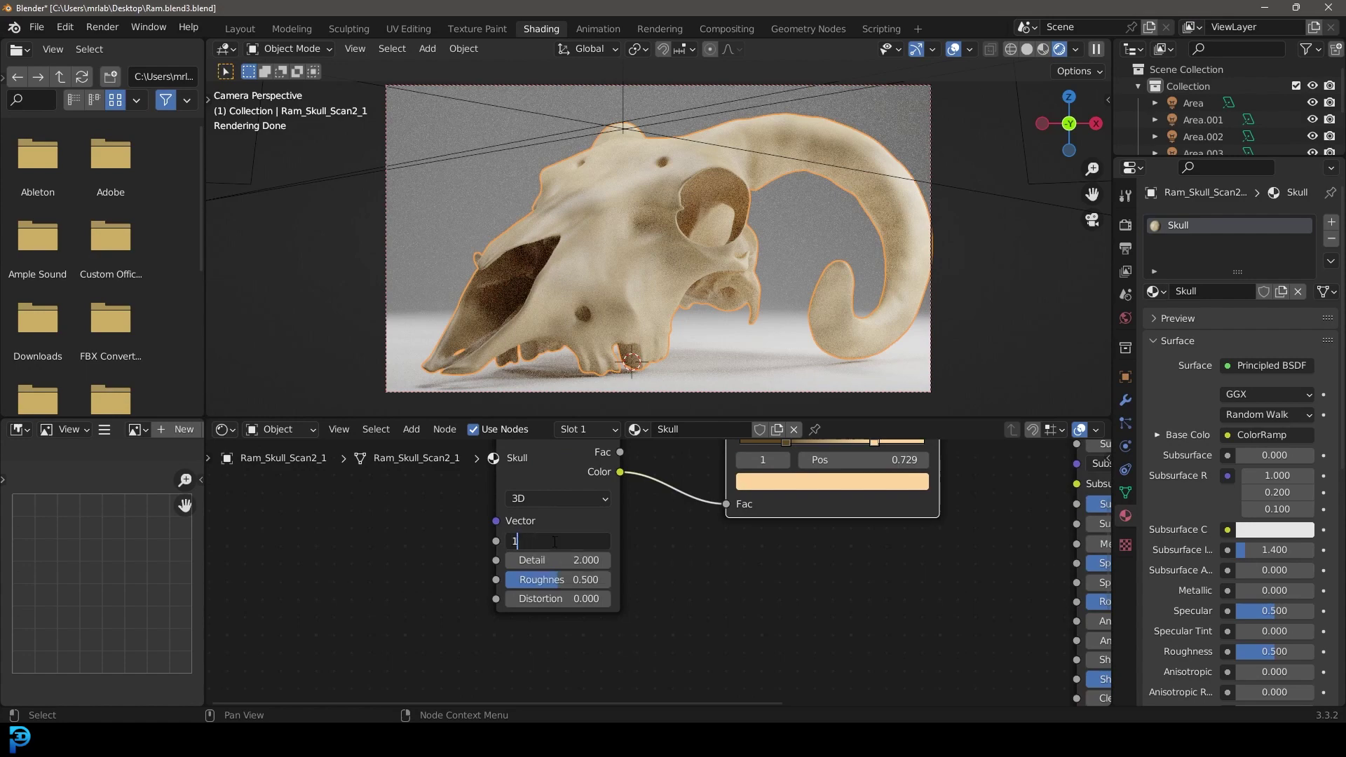
{"action": "key", "text": "Return"}
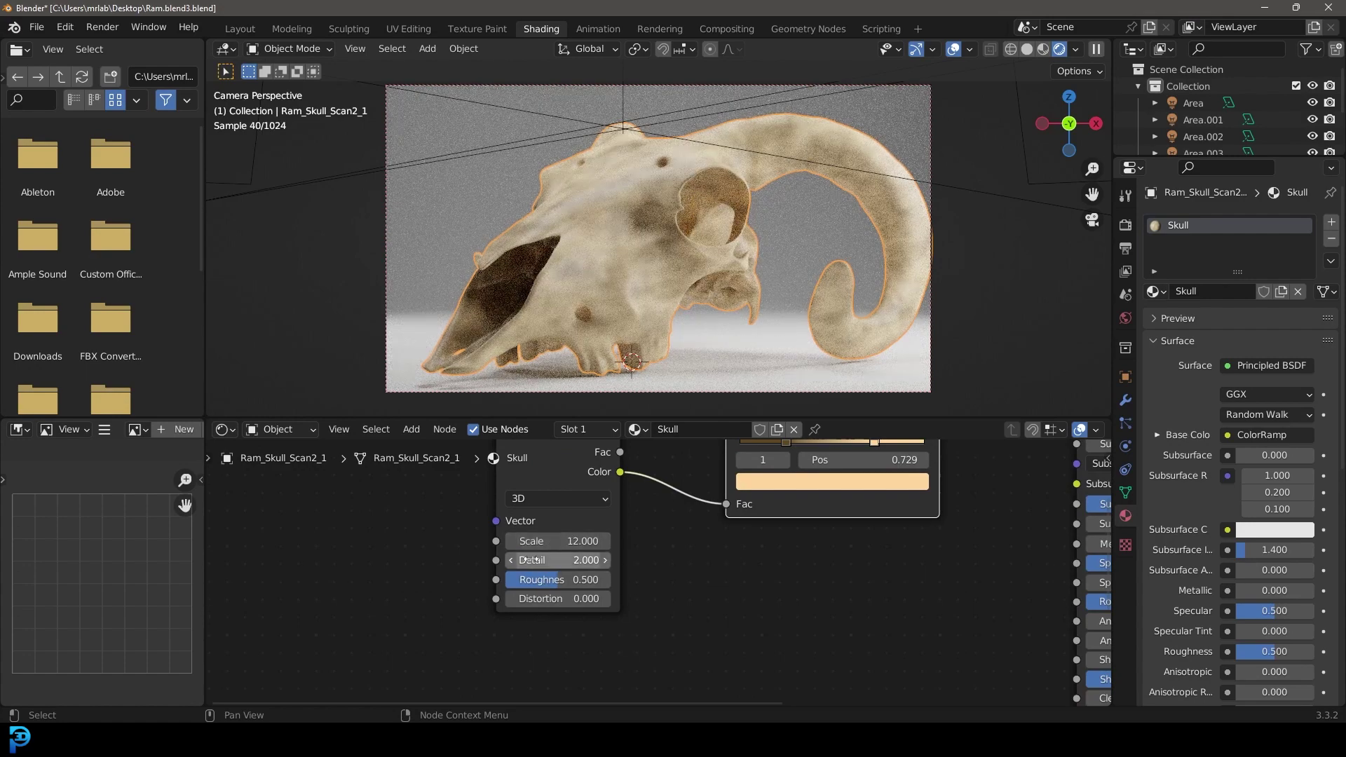
{"action": "double_click", "coordinate": [531, 560]}
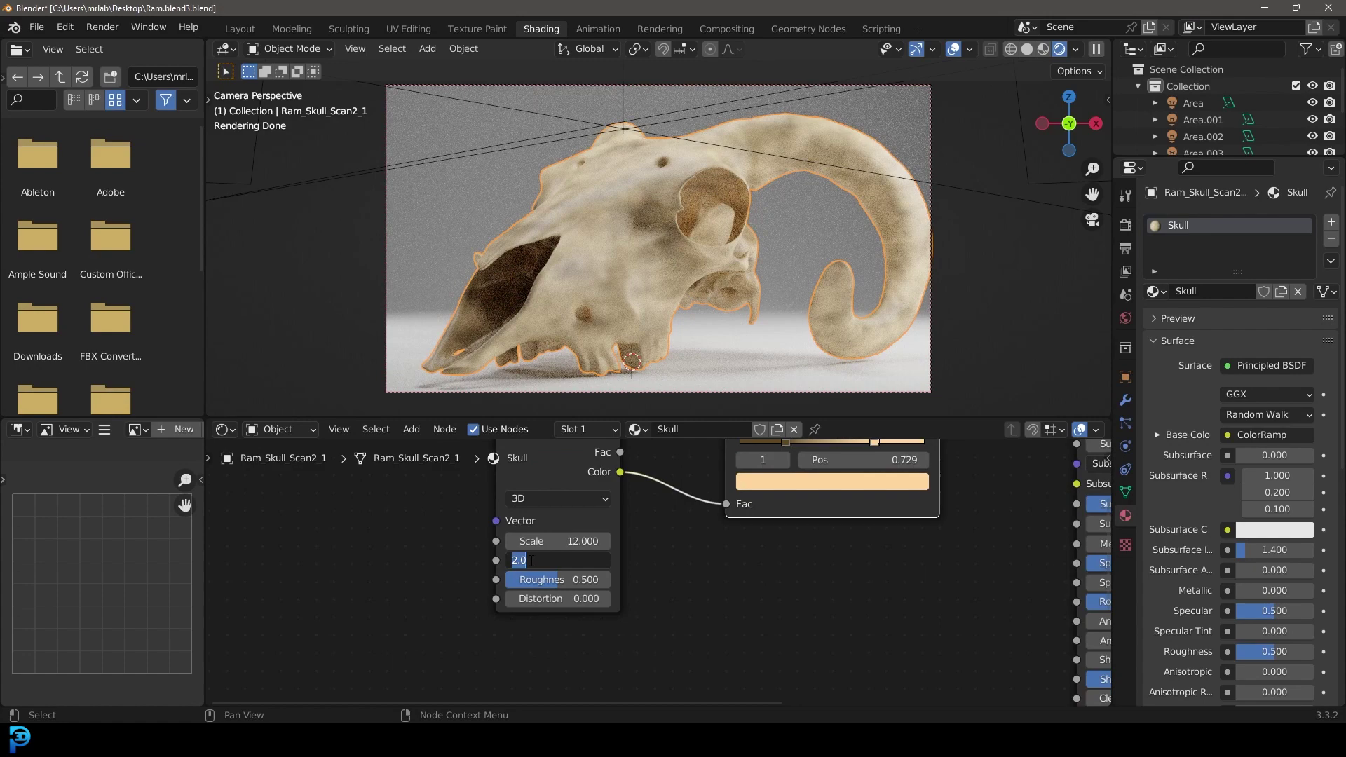
{"action": "type", "text": "5"}
{"action": "key", "text": "Return"}
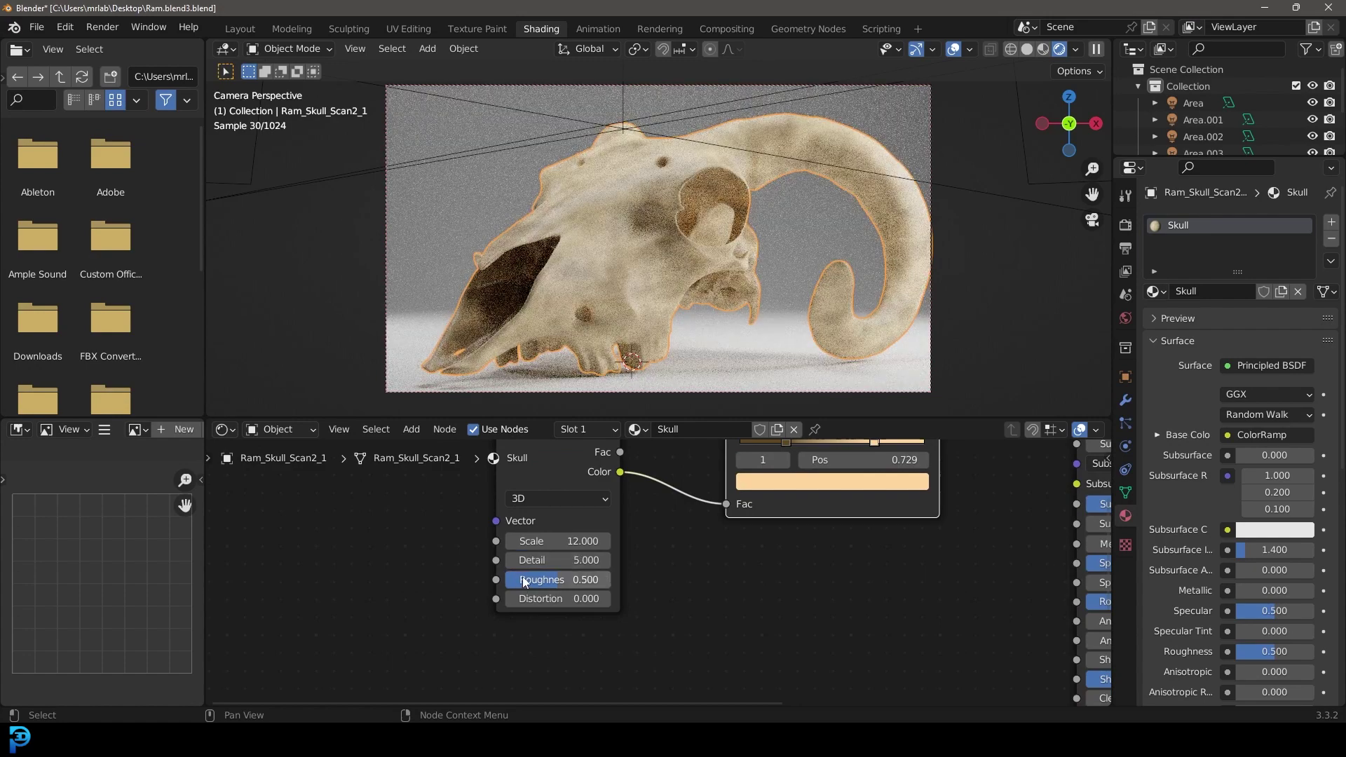
{"action": "left_click_drag", "start_coordinate": [524, 583], "coordinate": [729, 203]}
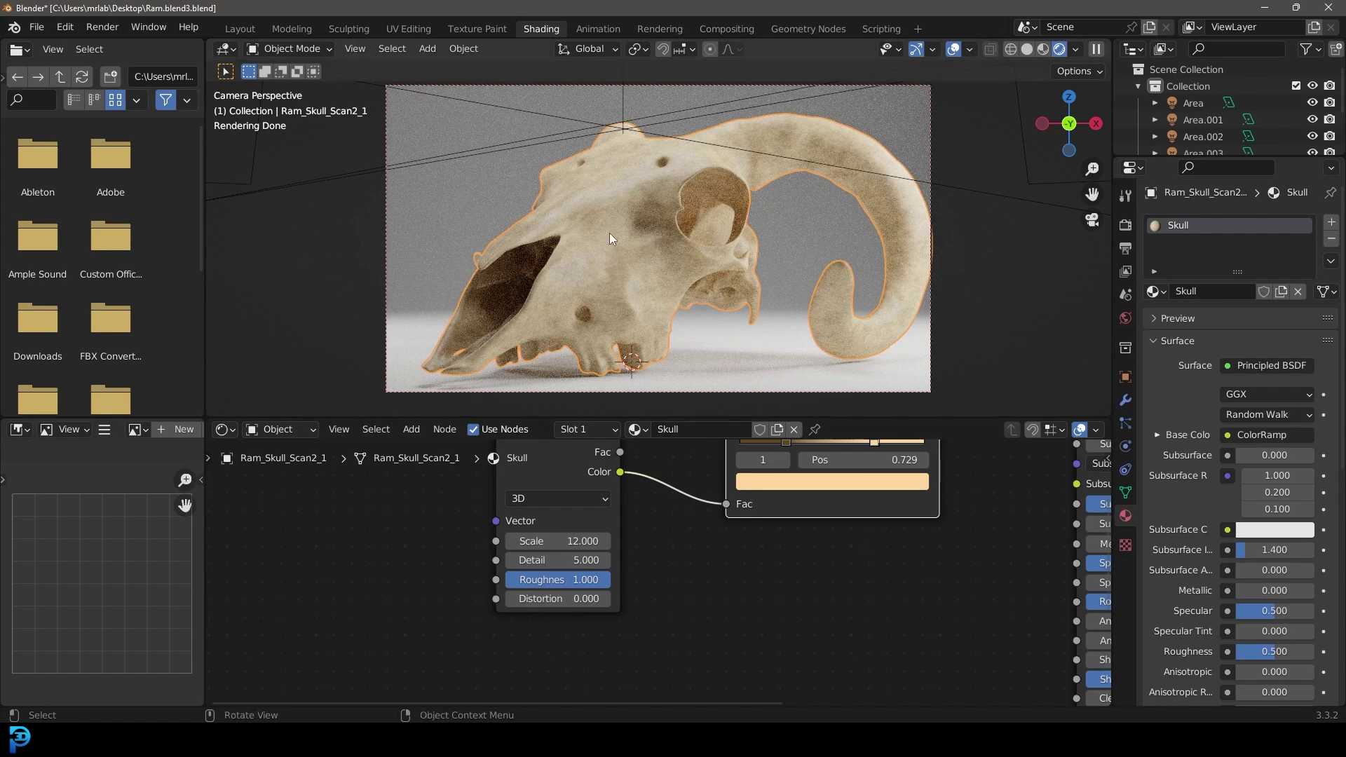
Step: Draw a render region around the skull's middle and return the viewport to Rendered shading
{"action": "key", "text": "z"}
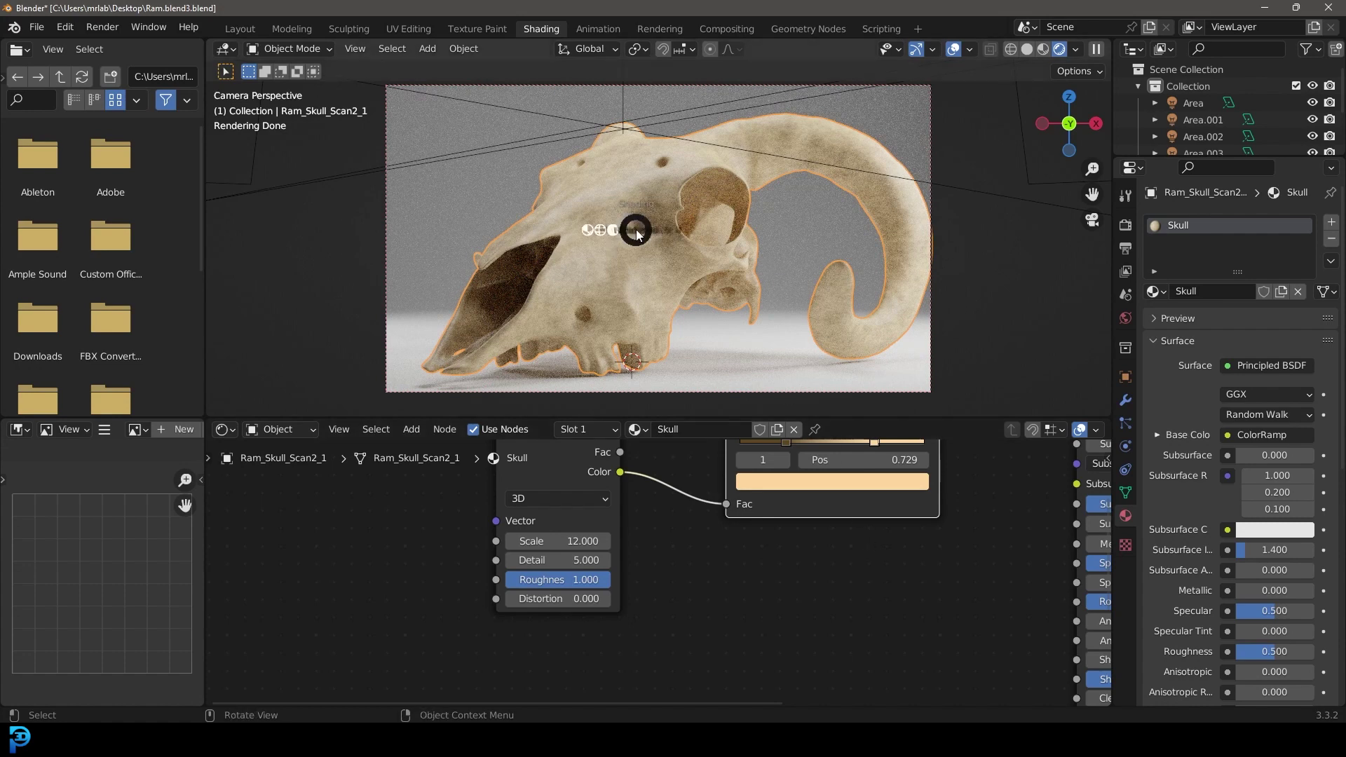
{"action": "left_click", "coordinate": [750, 231]}
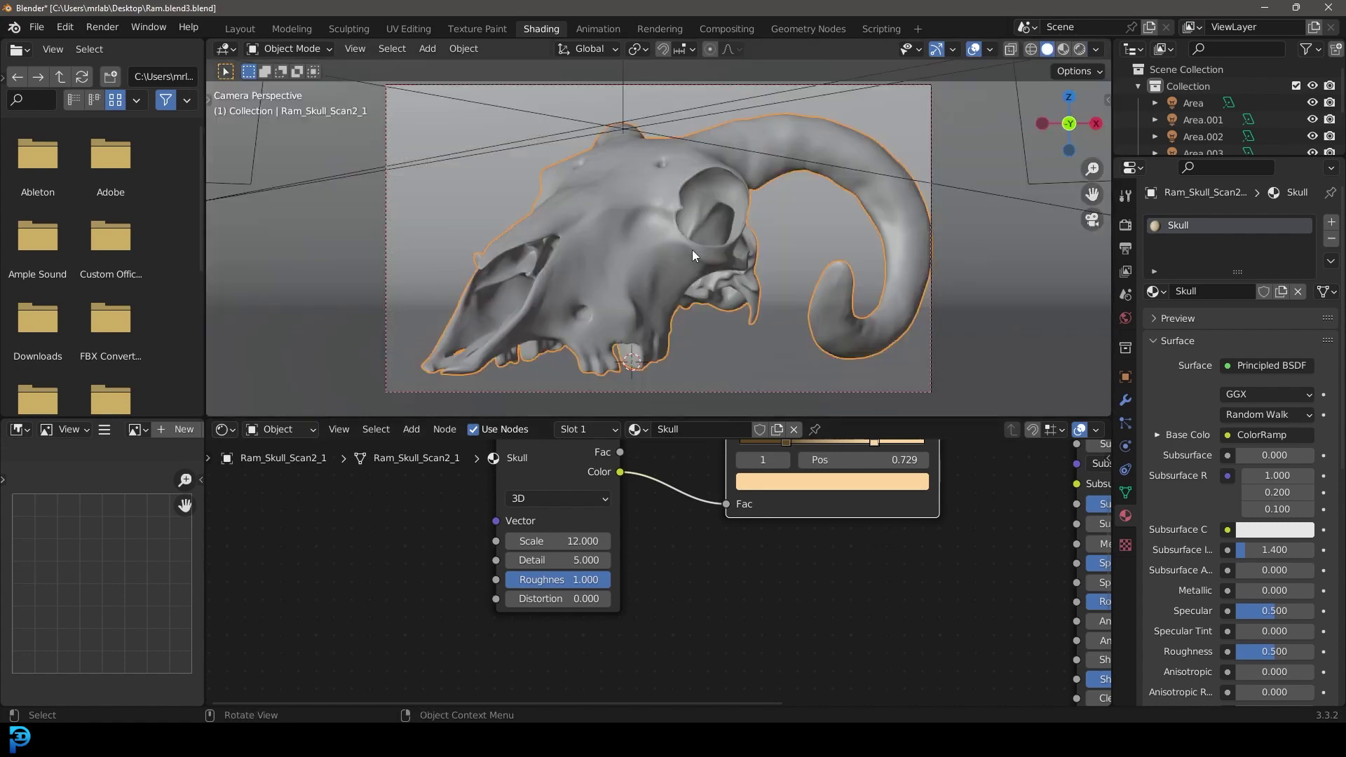
{"action": "key", "text": "ctrl+b"}
{"action": "left_click_drag", "start_coordinate": [609, 128], "coordinate": [797, 354]}
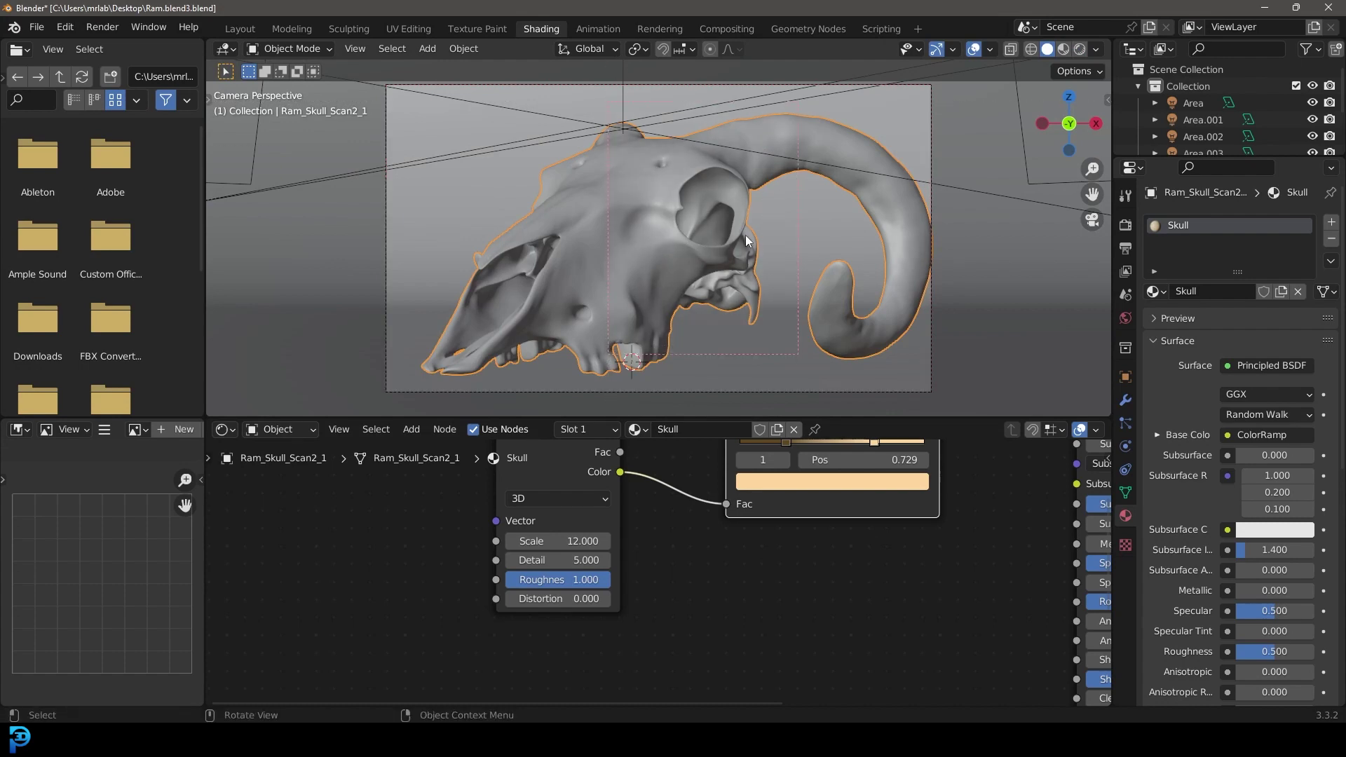
{"action": "key", "text": "z"}
{"action": "left_click", "coordinate": [734, 140]}
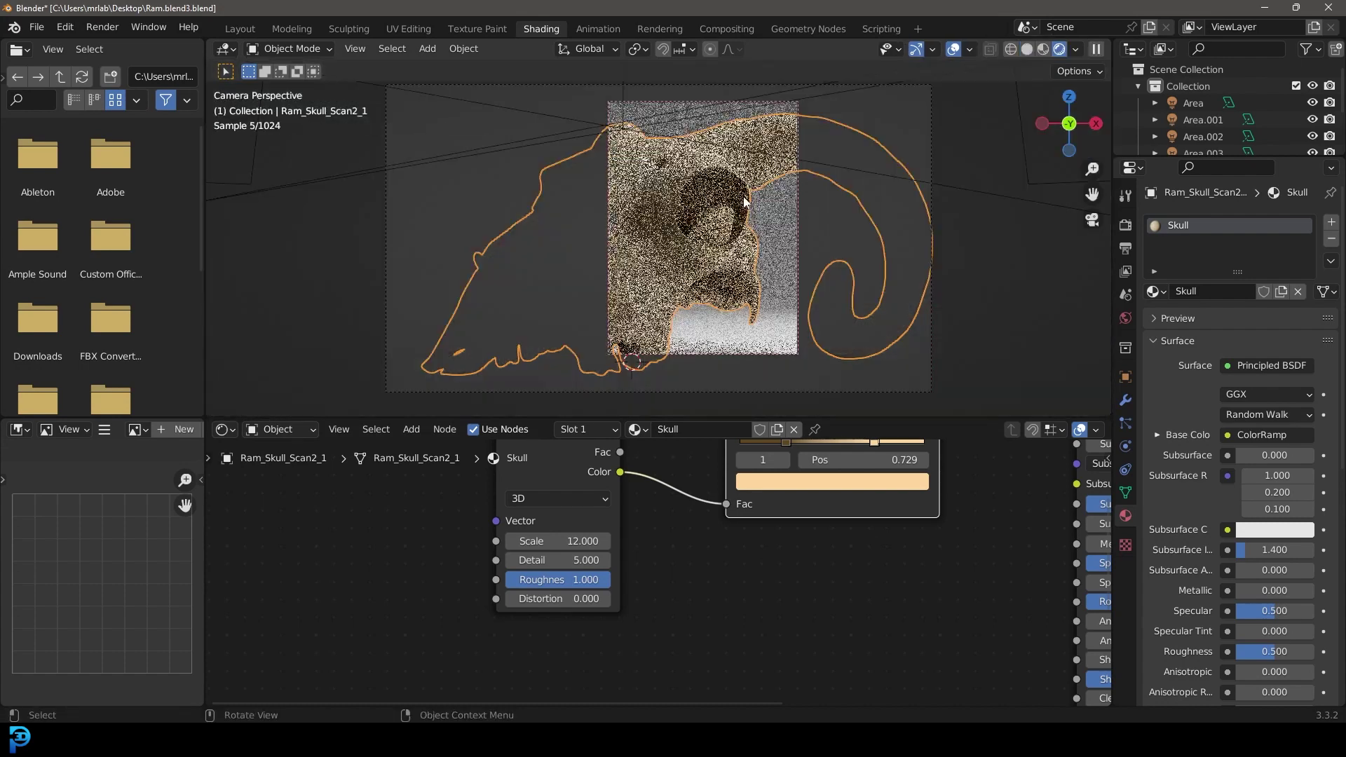
{"action": "scroll", "coordinate": [783, 166], "scroll_direction": "up", "scroll_amount": 2}
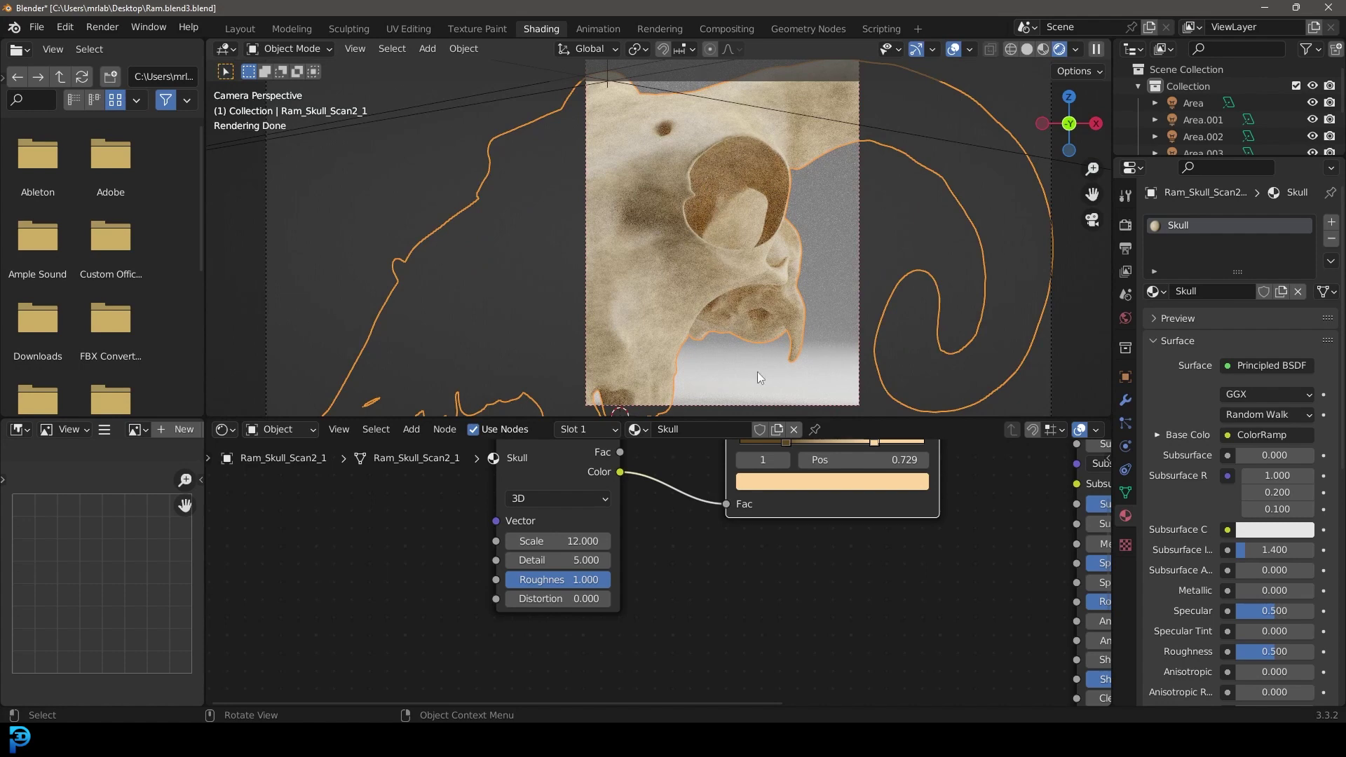
{"action": "scroll", "coordinate": [790, 531], "scroll_direction": "down", "scroll_amount": 4}
{"action": "left_click_drag", "start_coordinate": [806, 667], "coordinate": [527, 493]}
Step: Shift the noise and ramp nodes left and add a second ColorRamp node
{"action": "key", "text": "g"}
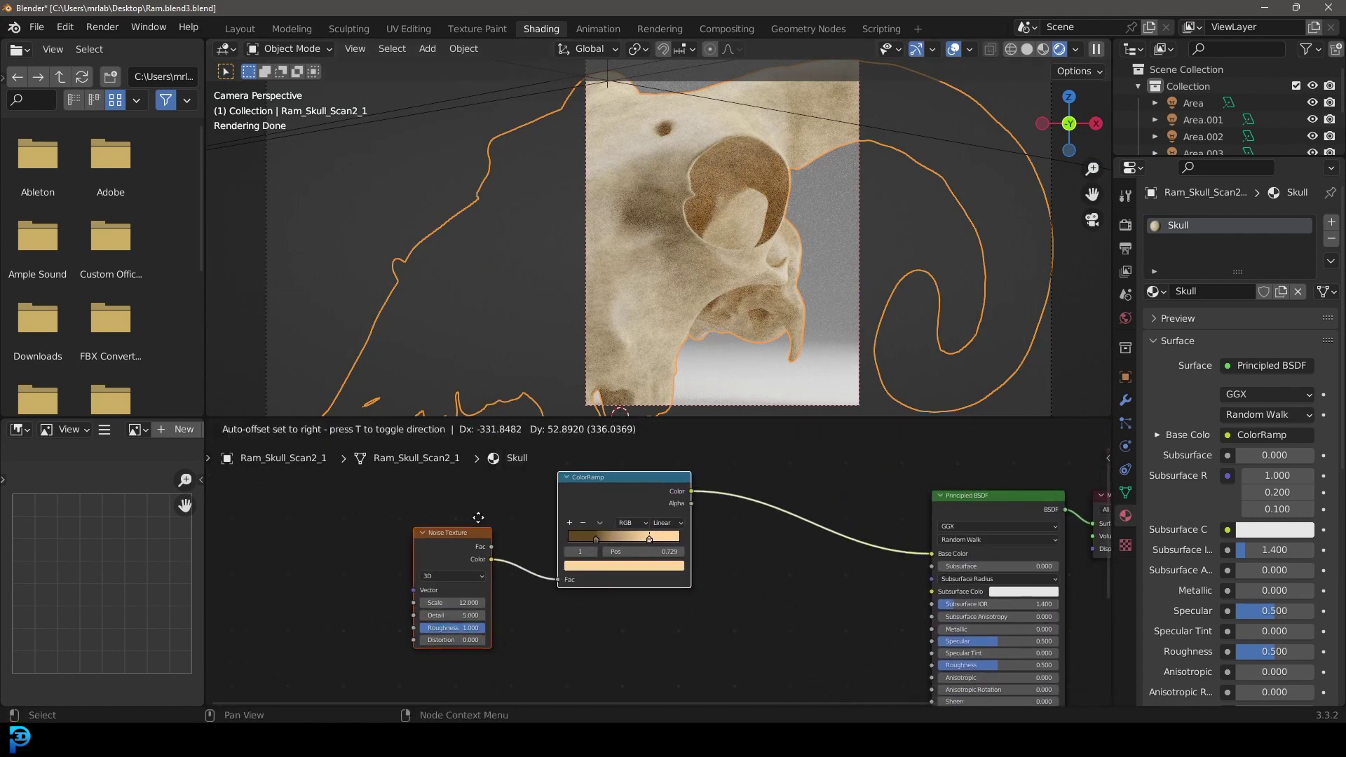
{"action": "left_click", "coordinate": [468, 513]}
{"action": "scroll", "coordinate": [691, 627], "scroll_direction": "down", "scroll_amount": 2, "text": "ctrl"}
{"action": "key", "text": "shift+a"}
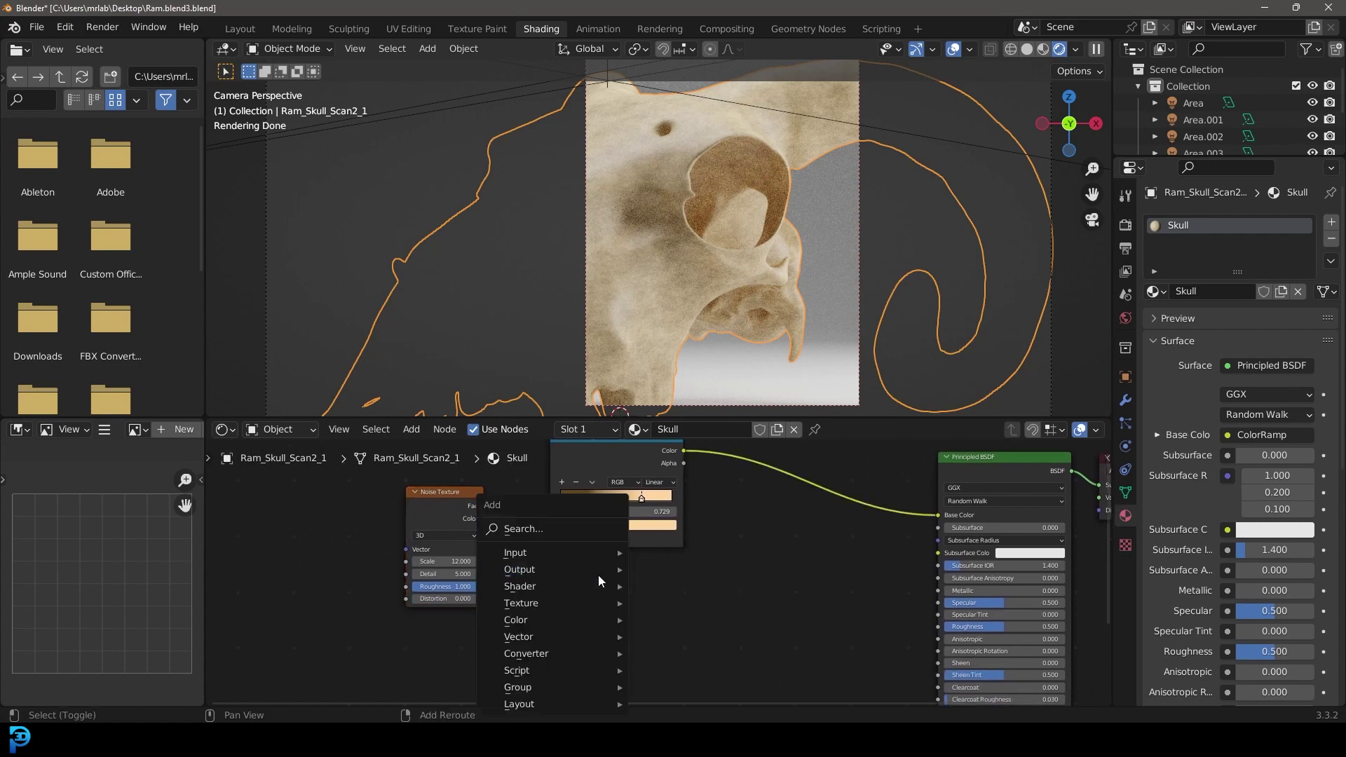
{"action": "left_click", "coordinate": [564, 527]}
{"action": "type", "text": "comb"}
{"action": "key", "text": "Return"}
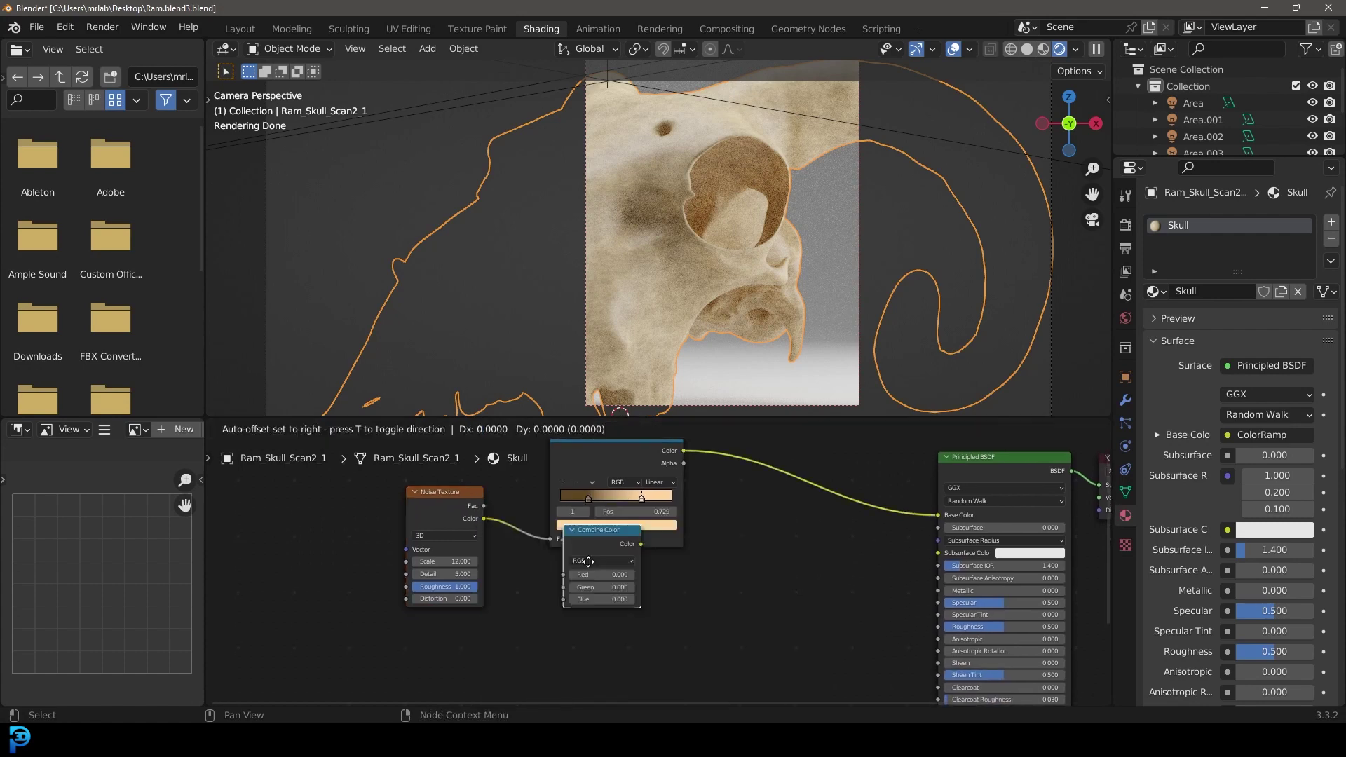
{"action": "key", "text": "Escape"}
{"action": "key", "text": "shift+a"}
{"action": "left_click", "coordinate": [587, 520]}
{"action": "type", "text": "c"}
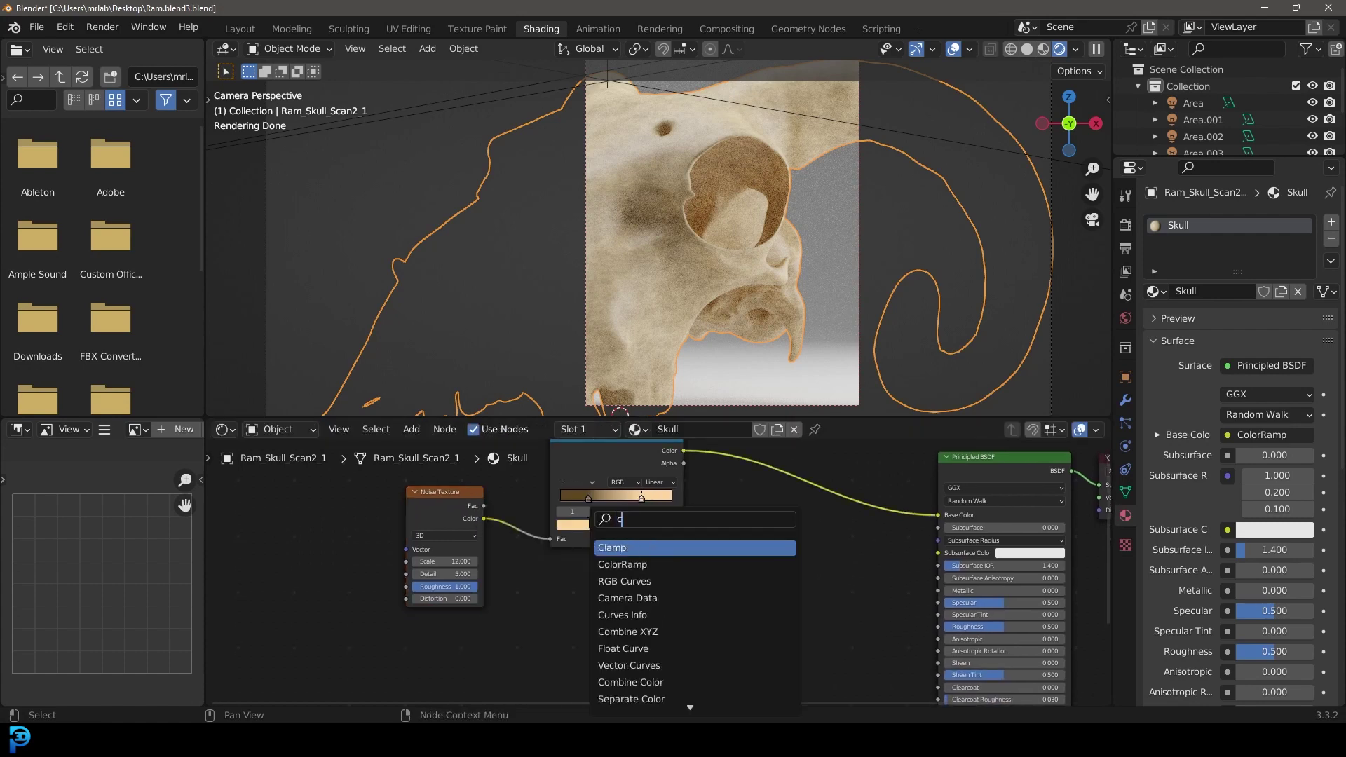
{"action": "type", "text": "olo"}
{"action": "key", "text": "Return"}
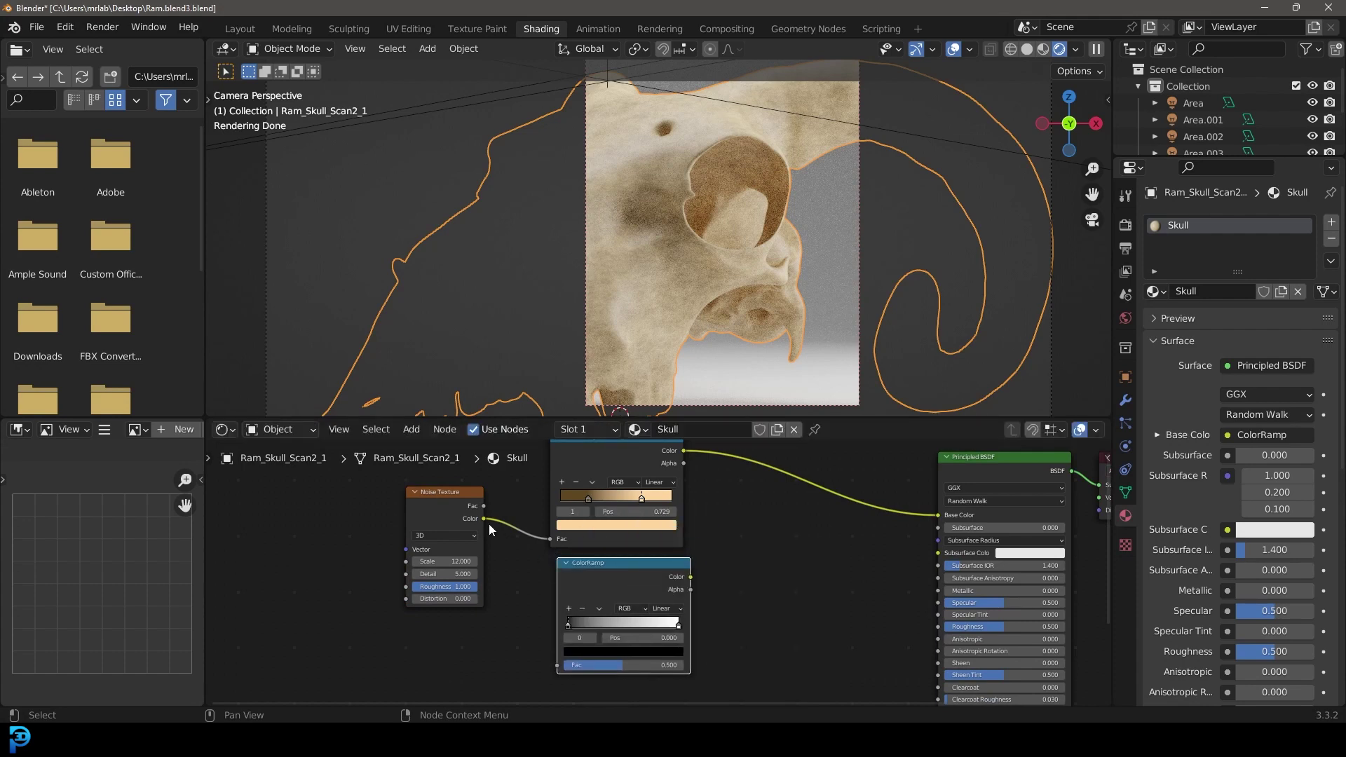
Step: Feed the noise Color into the new ramp and its Color into the shader's Roughness
{"action": "left_click_drag", "start_coordinate": [485, 520], "coordinate": [565, 663]}
{"action": "middle_click_drag", "start_coordinate": [745, 602], "coordinate": [631, 518]}
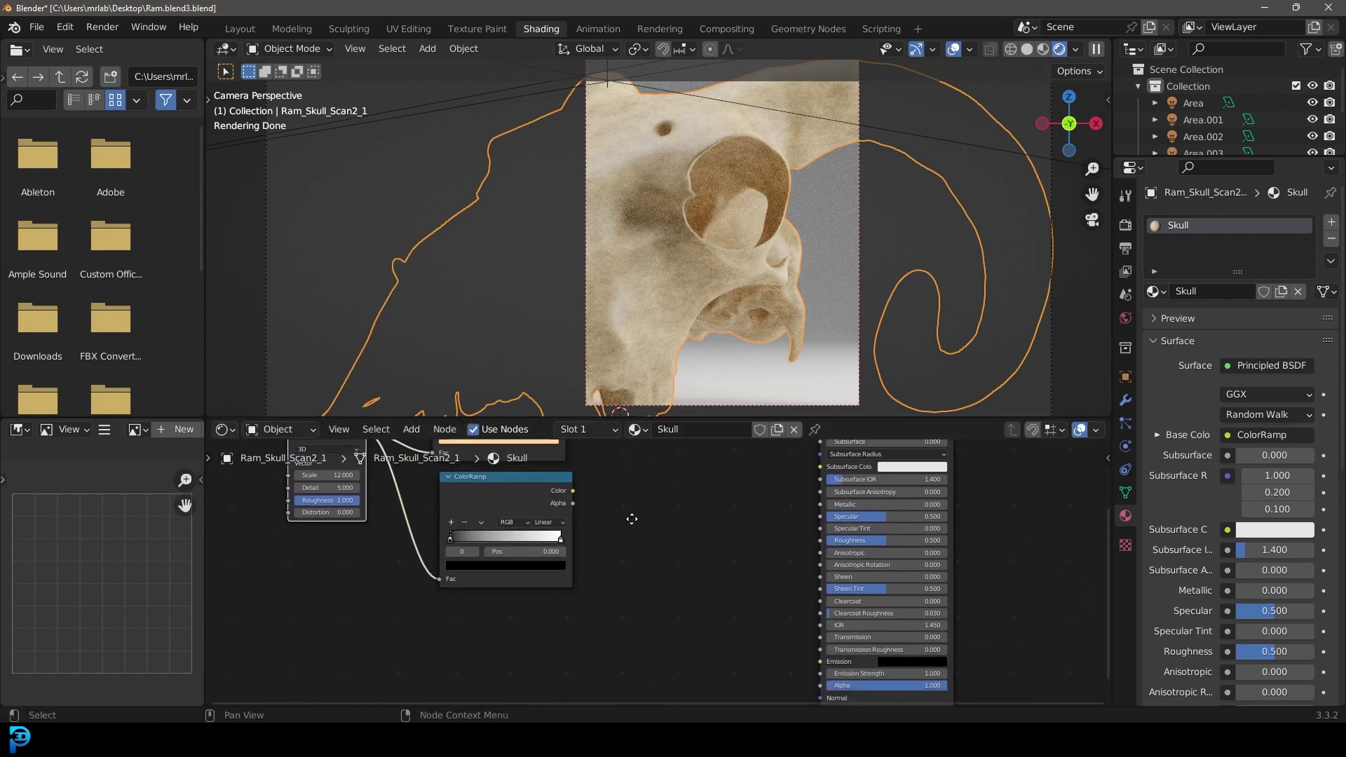
{"action": "left_click_drag", "start_coordinate": [572, 491], "coordinate": [819, 541]}
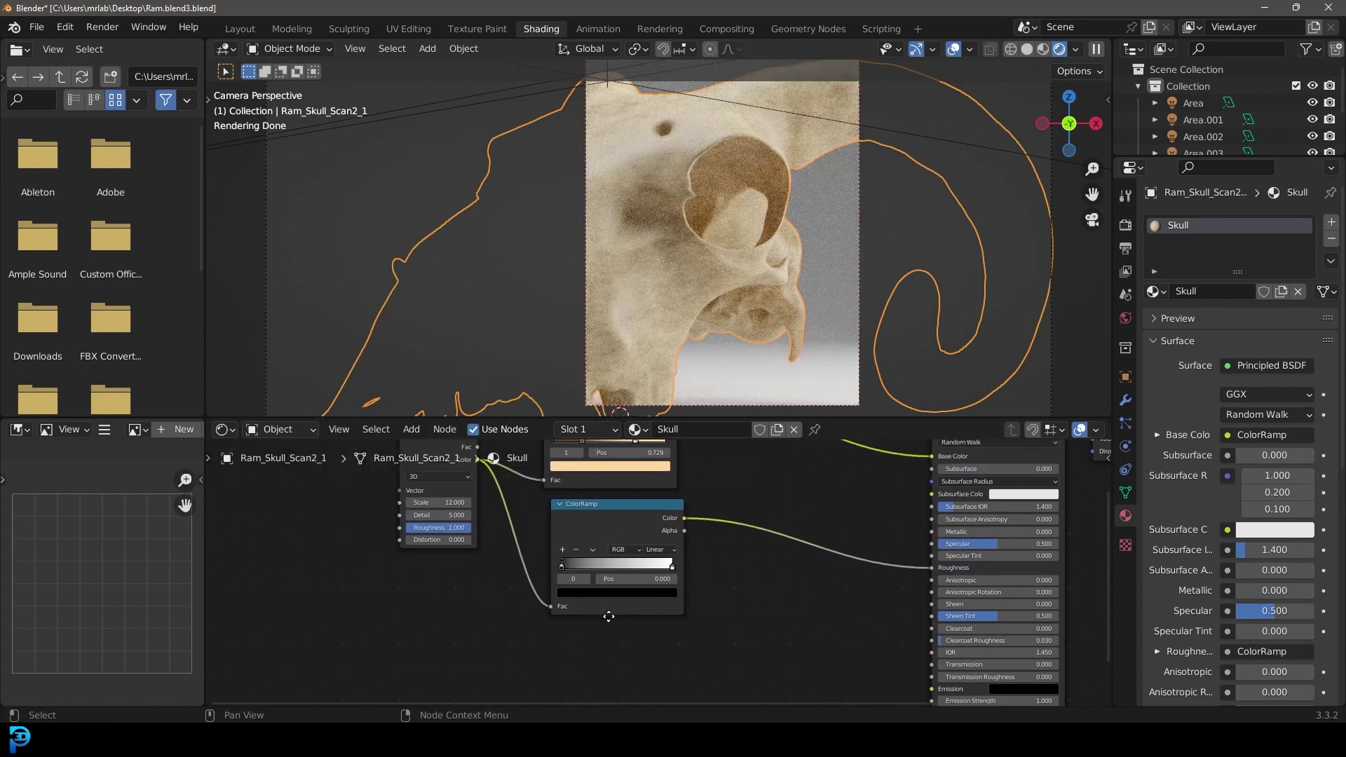
Step: Set the roughness ramp's black stop to 0.305 and its white stop to 0.870 at value 0.730
{"action": "scroll", "coordinate": [609, 616], "scroll_direction": "up", "scroll_amount": 2}
{"action": "left_click_drag", "start_coordinate": [549, 585], "coordinate": [600, 591]}
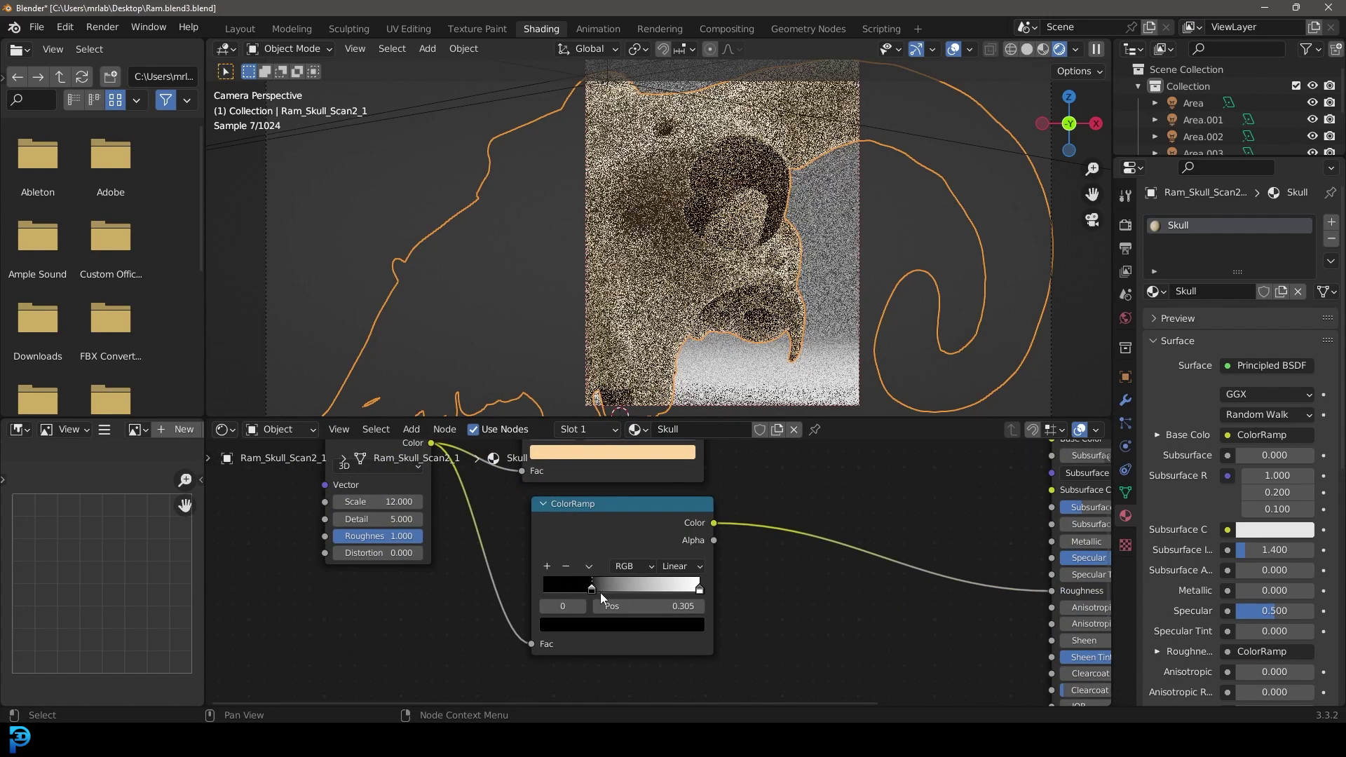
{"action": "left_click", "coordinate": [607, 622]}
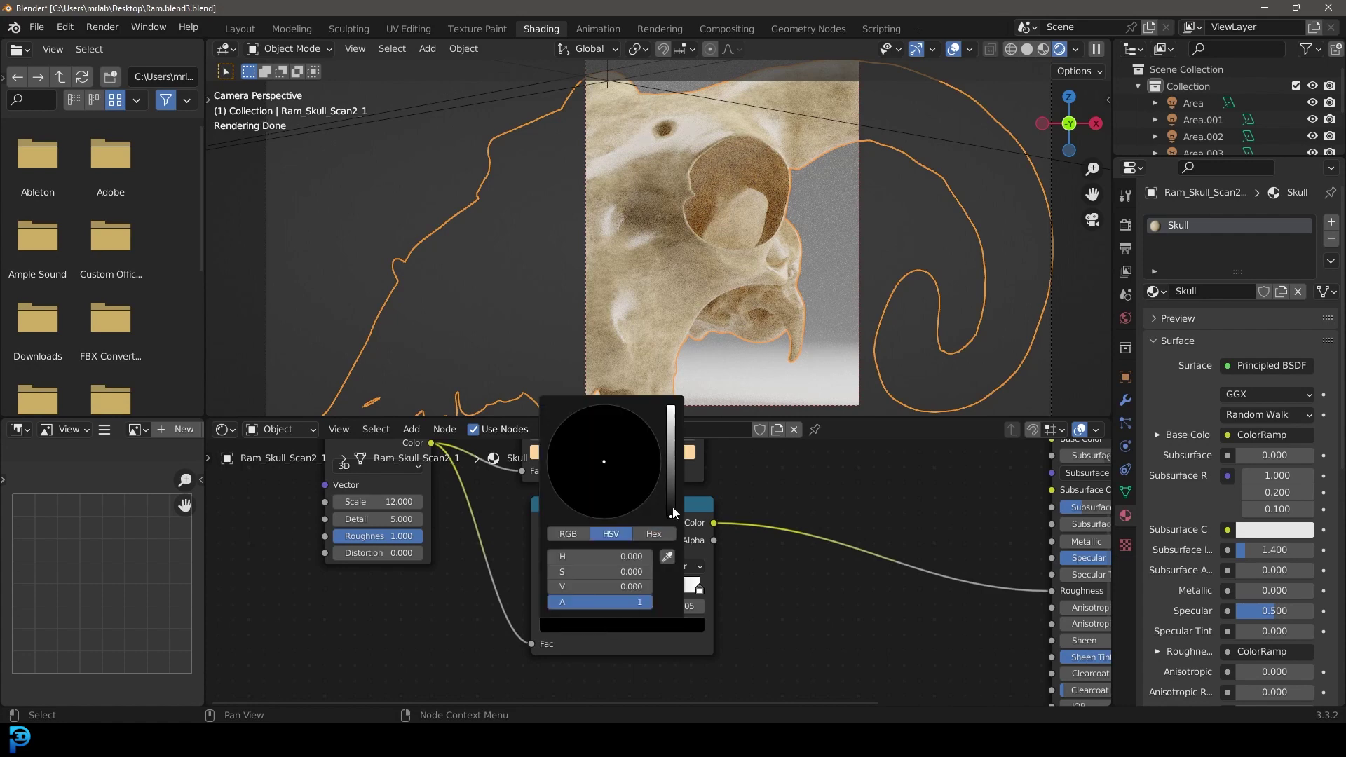
{"action": "left_click_drag", "start_coordinate": [671, 507], "coordinate": [670, 490]}
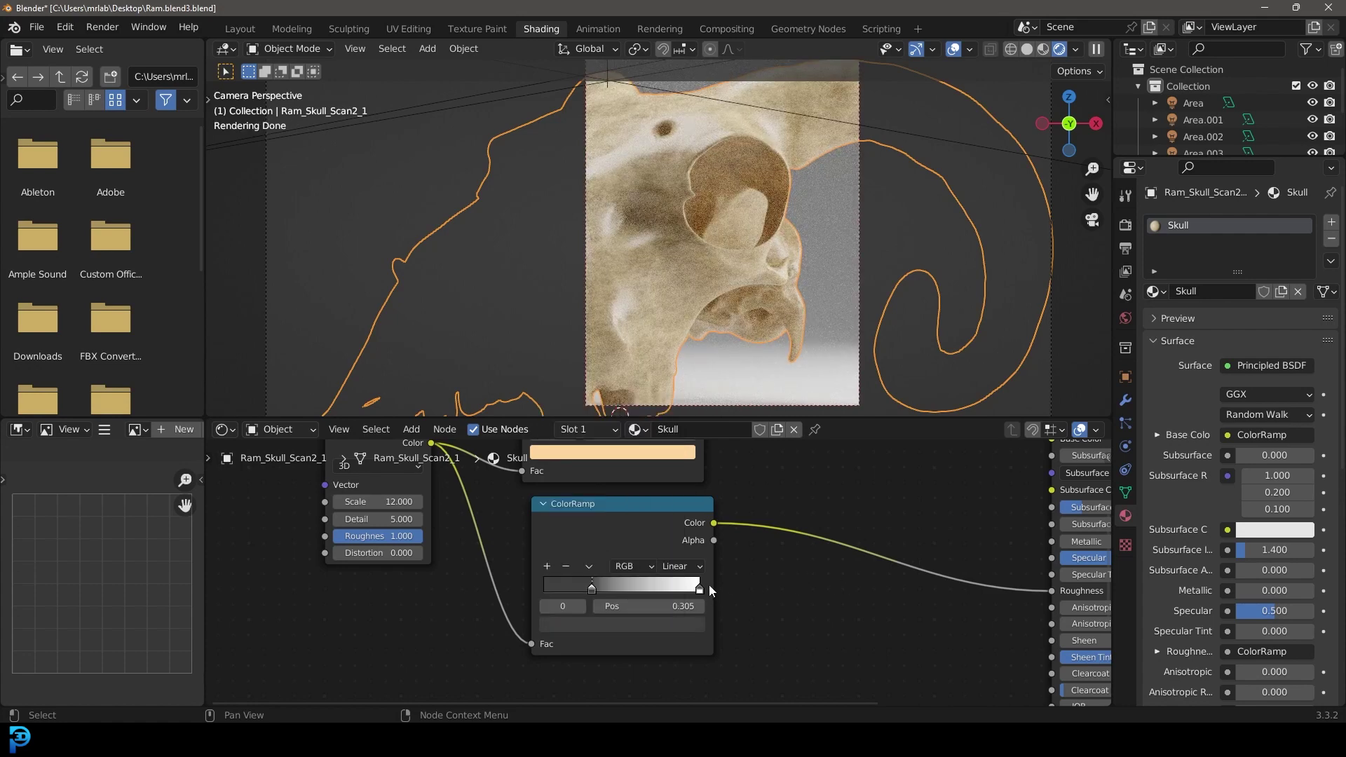
{"action": "left_click_drag", "start_coordinate": [698, 589], "coordinate": [680, 592]}
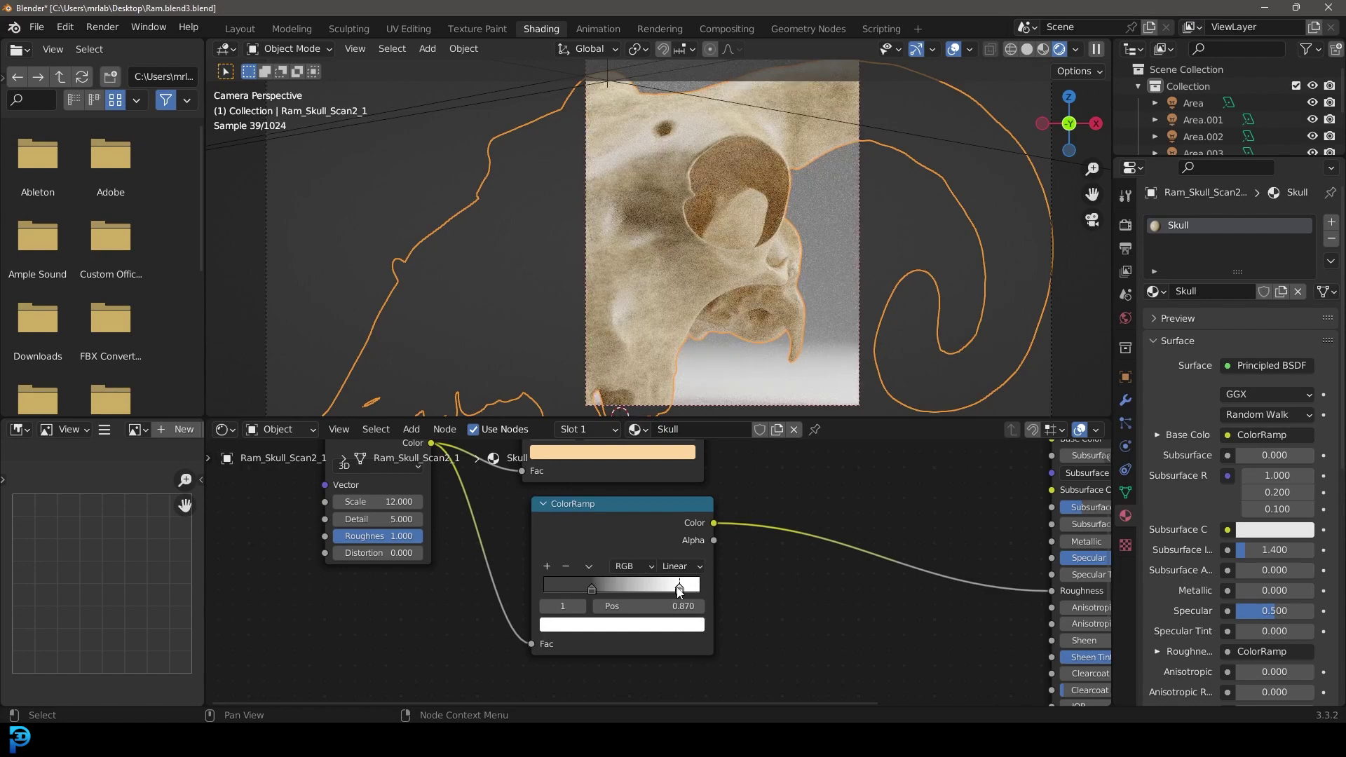
{"action": "left_click", "coordinate": [688, 626]}
{"action": "left_click_drag", "start_coordinate": [671, 410], "coordinate": [670, 421]}
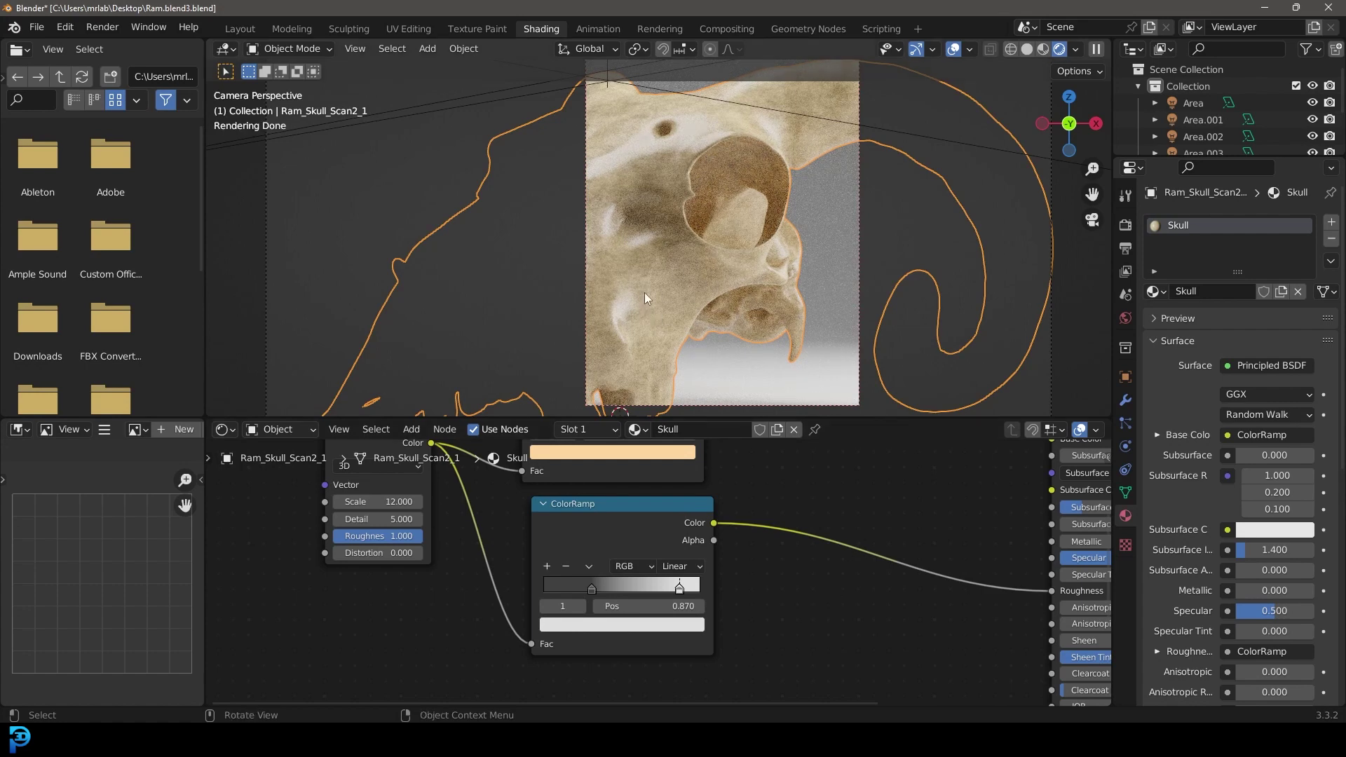
Step: Add a Bump node to the Skull material
{"action": "scroll", "coordinate": [751, 616], "scroll_direction": "down", "scroll_amount": 3}
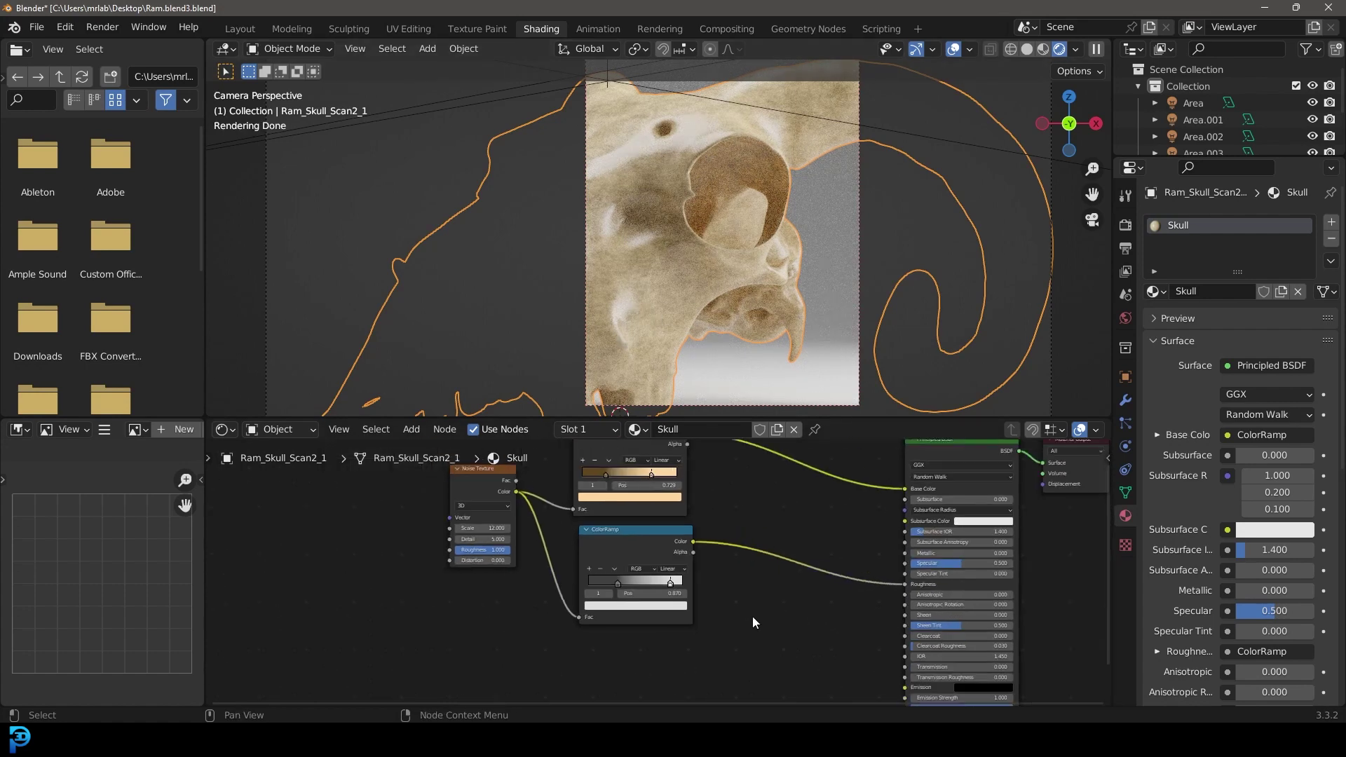
{"action": "key", "text": "shift+a"}
{"action": "mouse_move", "coordinate": [736, 553]}
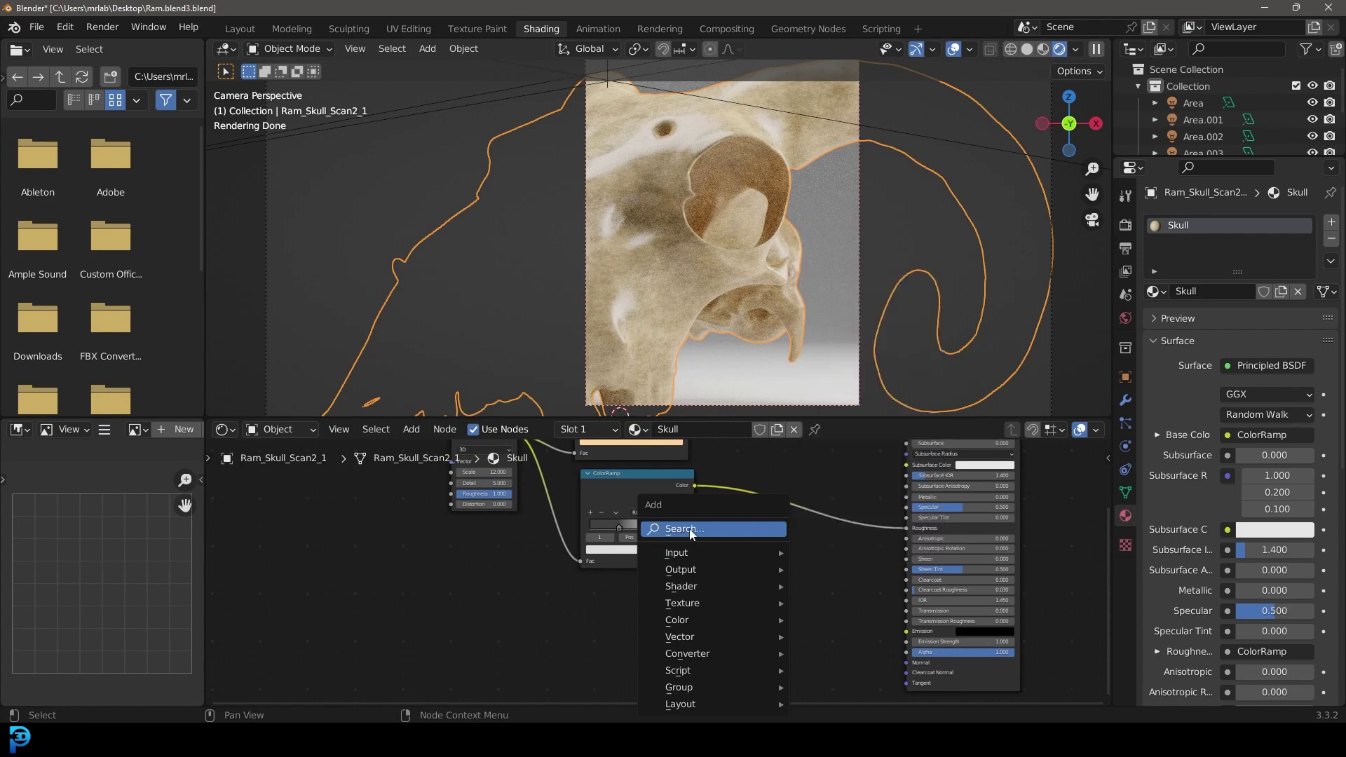
{"action": "left_click", "coordinate": [704, 528]}
{"action": "type", "text": "bump"}
{"action": "left_click", "coordinate": [708, 546]}
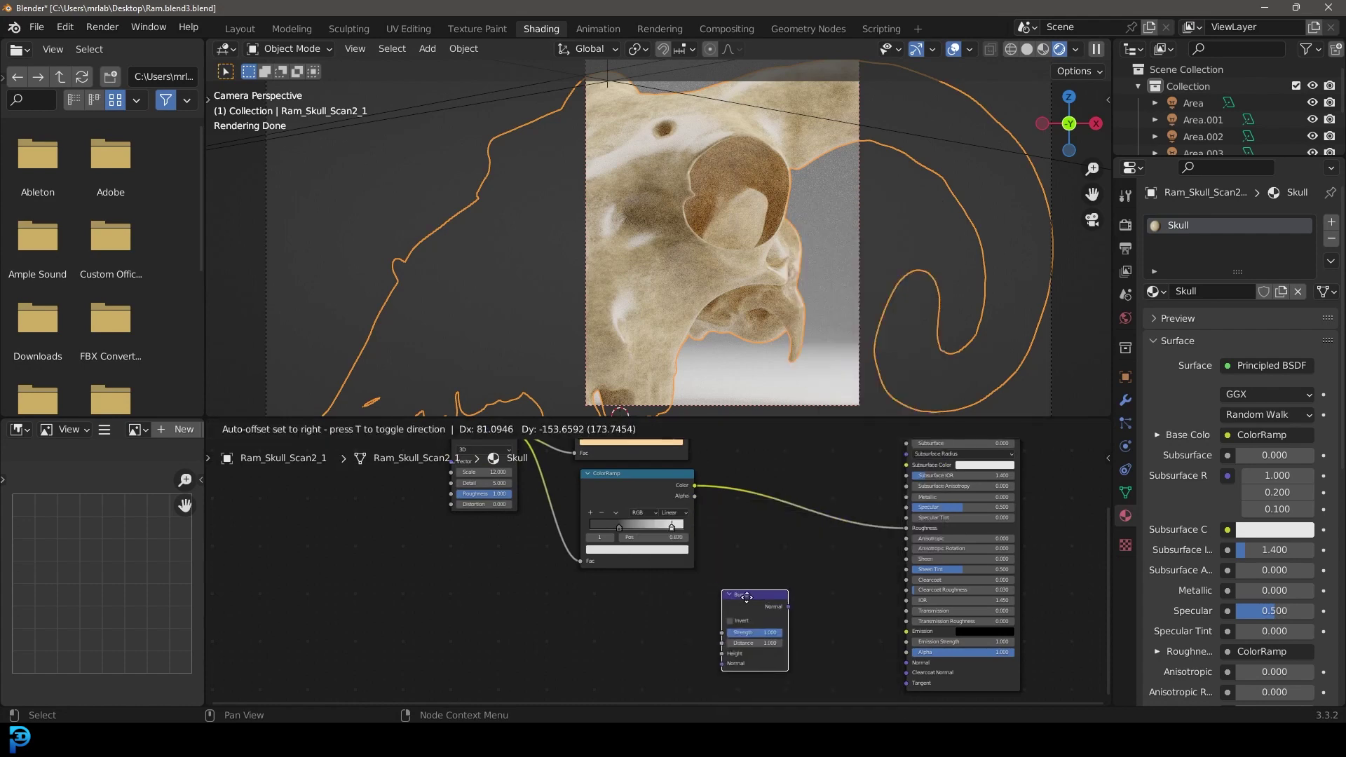
{"action": "left_click", "coordinate": [714, 506]}
Step: Feed the roughness ramp into Bump Height, Bump into the shader's Normal, with Strength 0.100
{"action": "scroll", "coordinate": [701, 528], "scroll_direction": "up", "scroll_amount": 2}
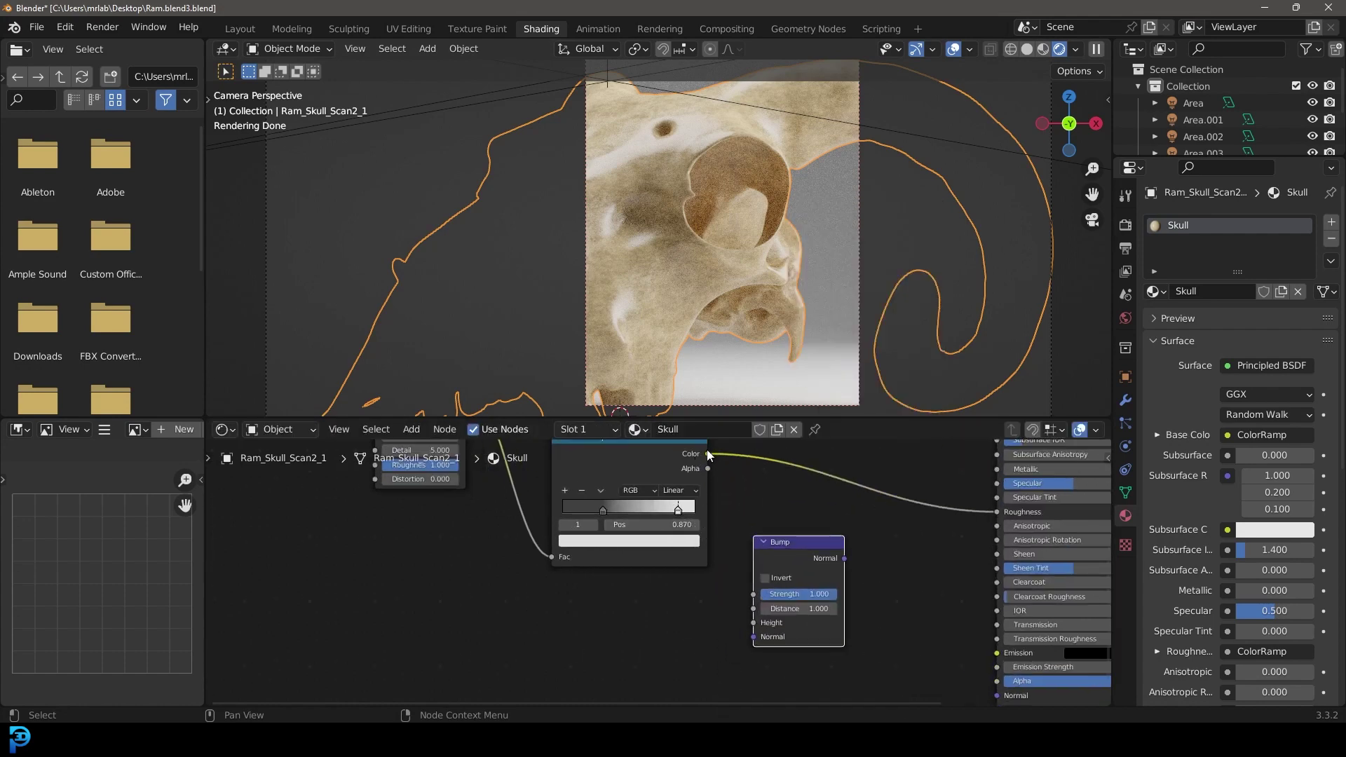
{"action": "left_click_drag", "start_coordinate": [708, 454], "coordinate": [782, 620]}
{"action": "middle_click_drag", "start_coordinate": [782, 620], "coordinate": [651, 497]}
{"action": "left_click_drag", "start_coordinate": [644, 496], "coordinate": [840, 655]}
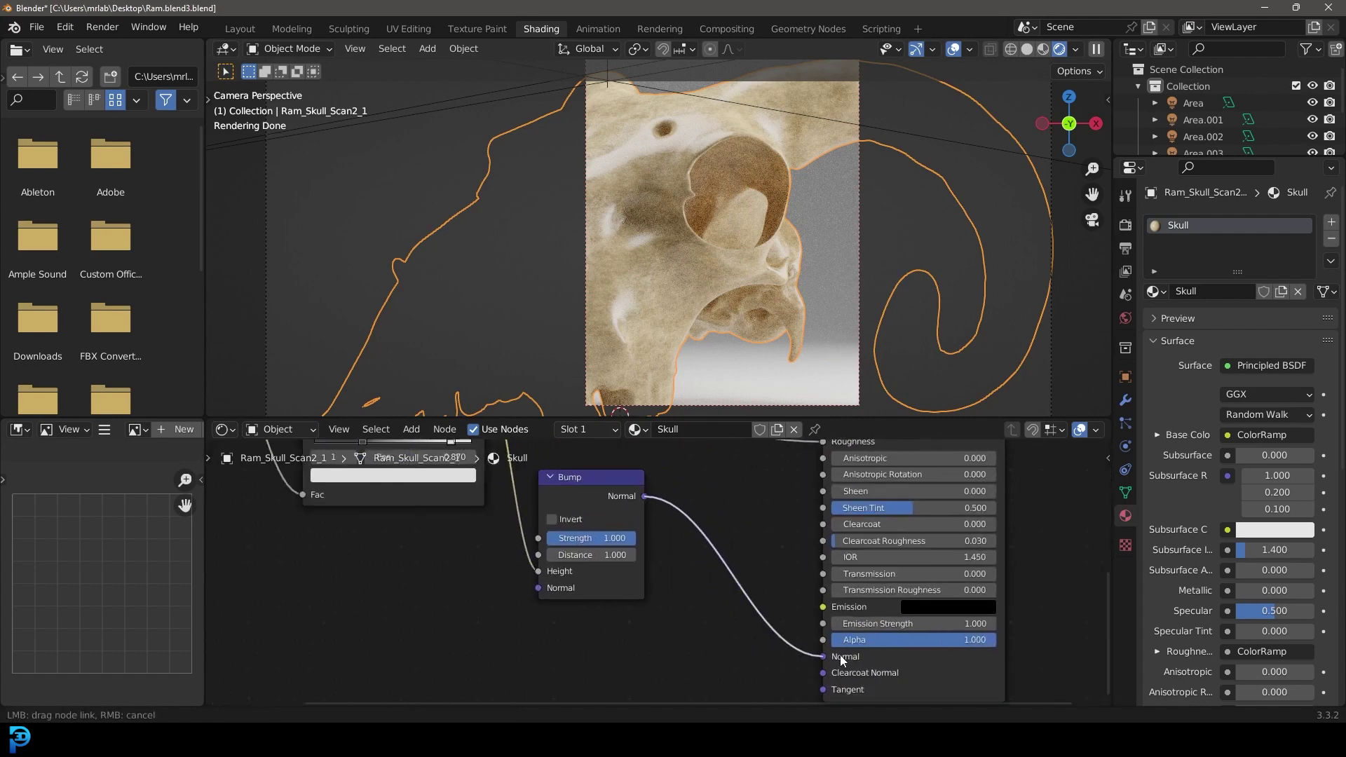
{"action": "scroll", "coordinate": [713, 549], "scroll_direction": "up", "scroll_amount": 2}
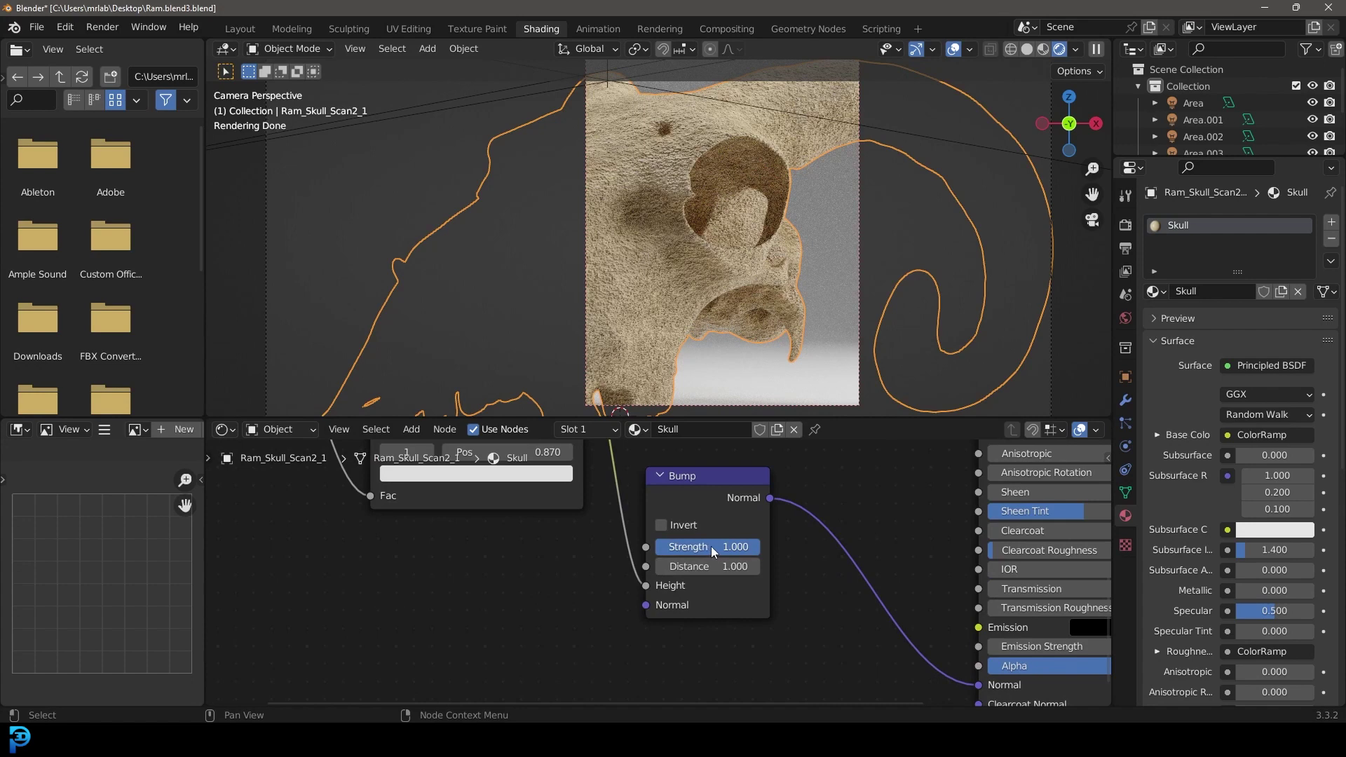
{"action": "left_click", "coordinate": [711, 545]}
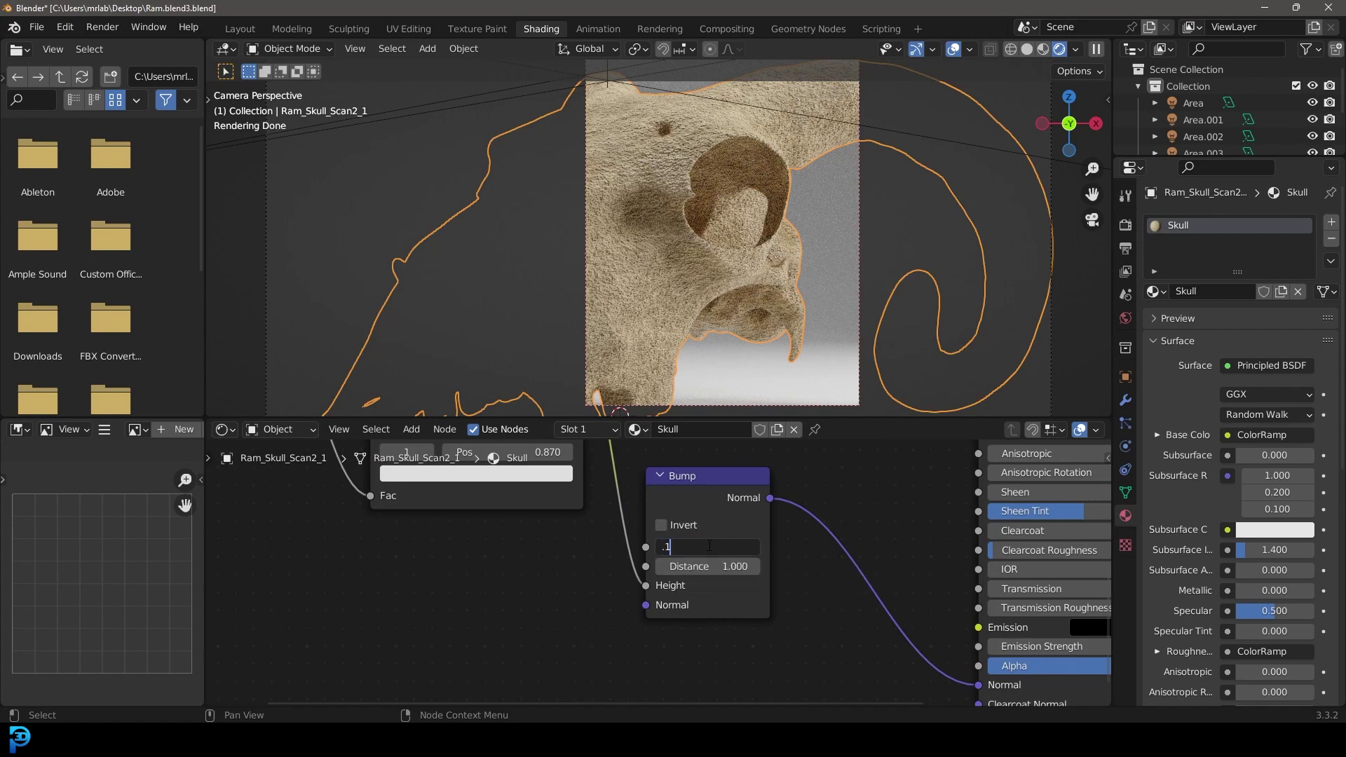
{"action": "type", "text": ".1"}
{"action": "key", "text": "Return"}
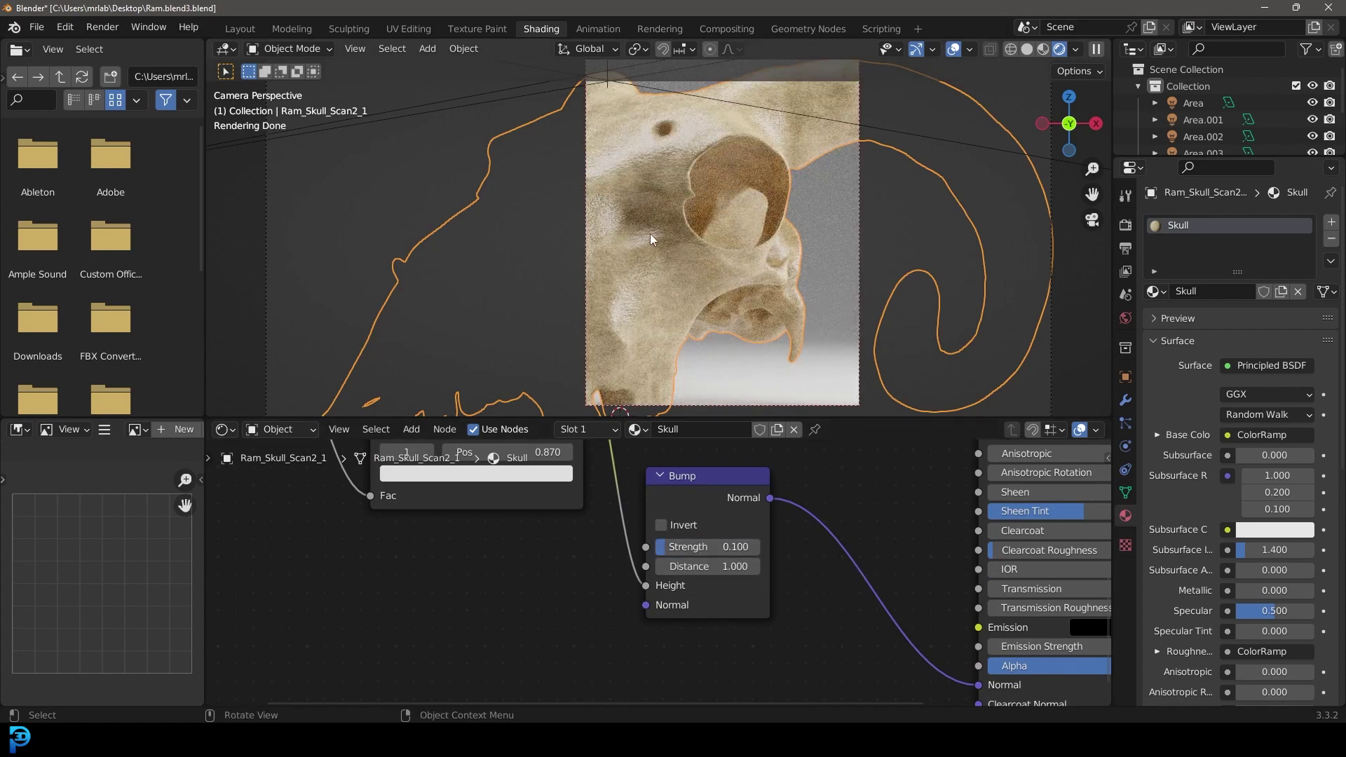
Step: Redraw the render region to cover the whole skull
{"action": "scroll", "coordinate": [665, 213], "scroll_direction": "down", "scroll_amount": 1}
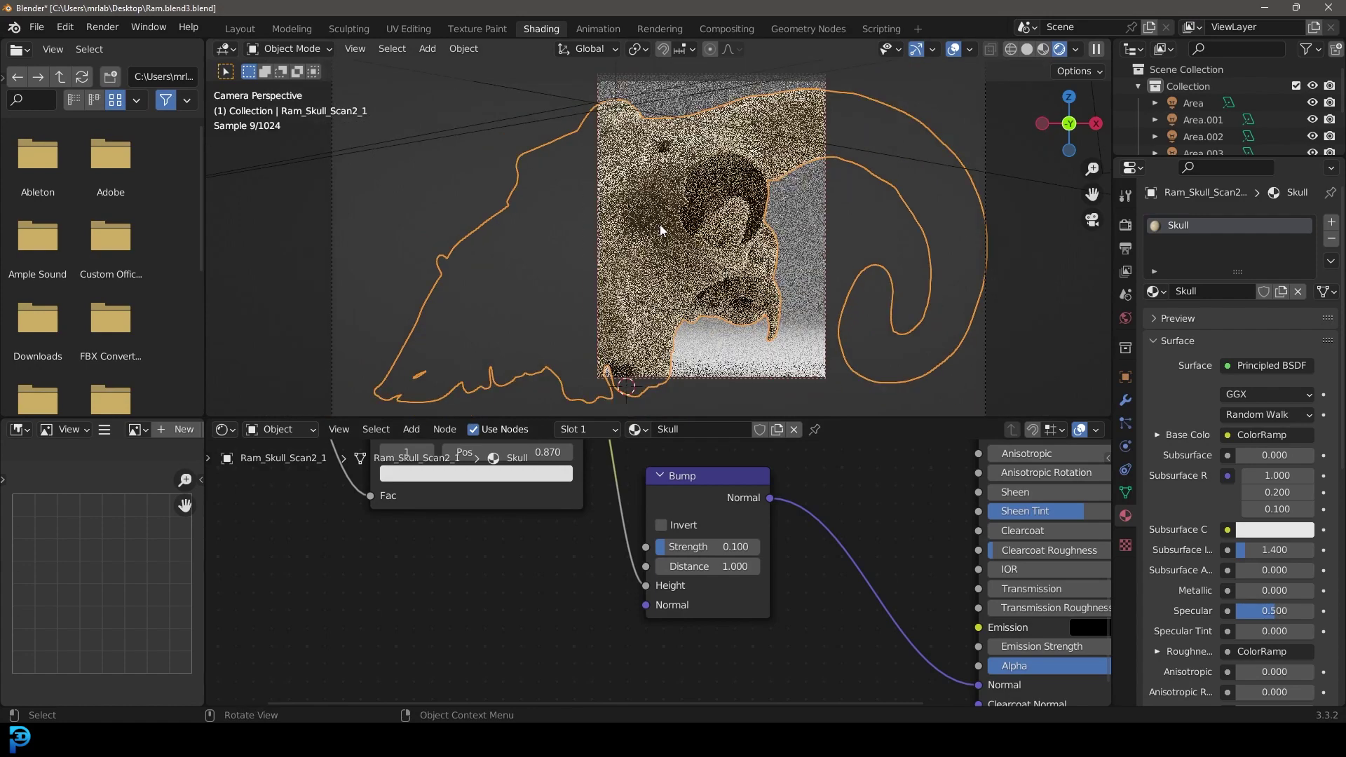
{"action": "key", "text": "b"}
{"action": "left_click_drag", "start_coordinate": [365, 64], "coordinate": [984, 365]}
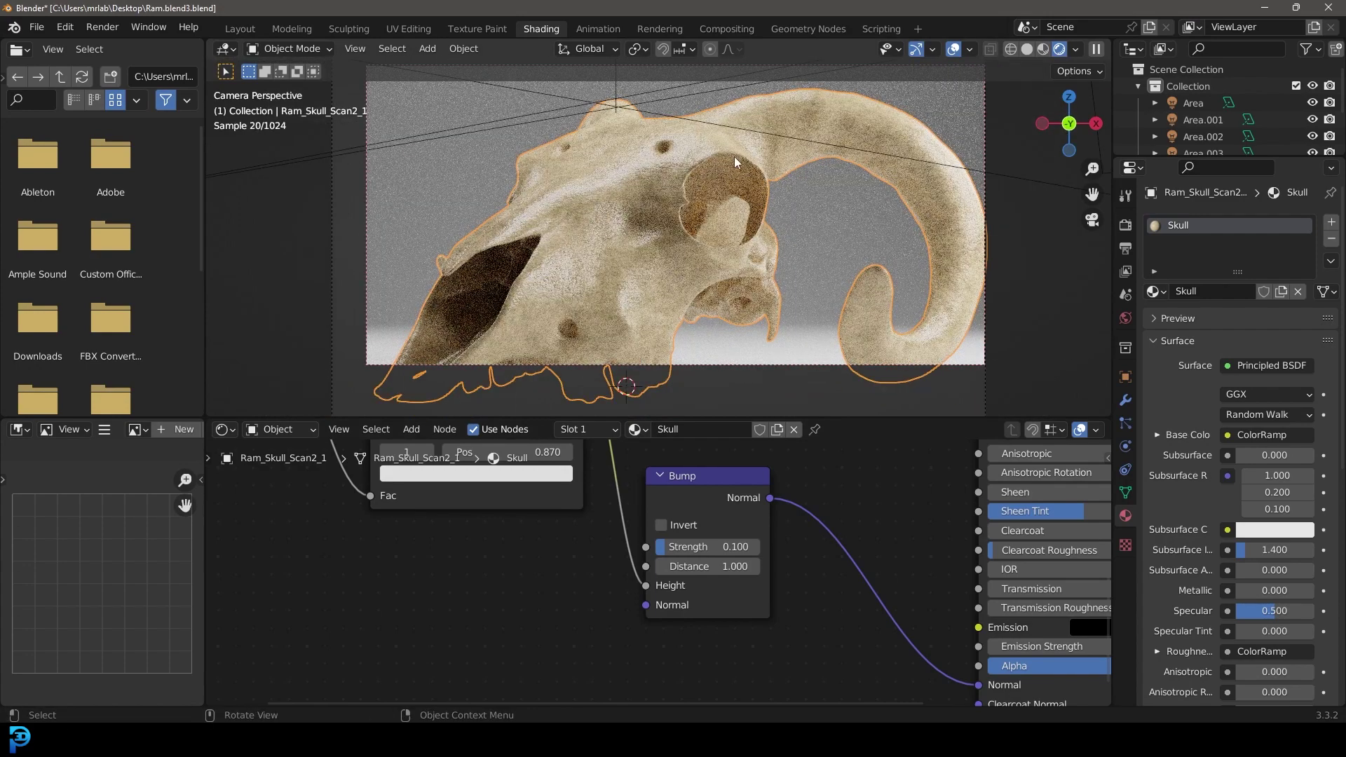
Step: Move the roughness ramp's dark stop to 0.366, lighten it to value 0.159, and move the light stop to 0.706
{"action": "scroll", "coordinate": [489, 531], "scroll_direction": "up", "scroll_amount": 5}
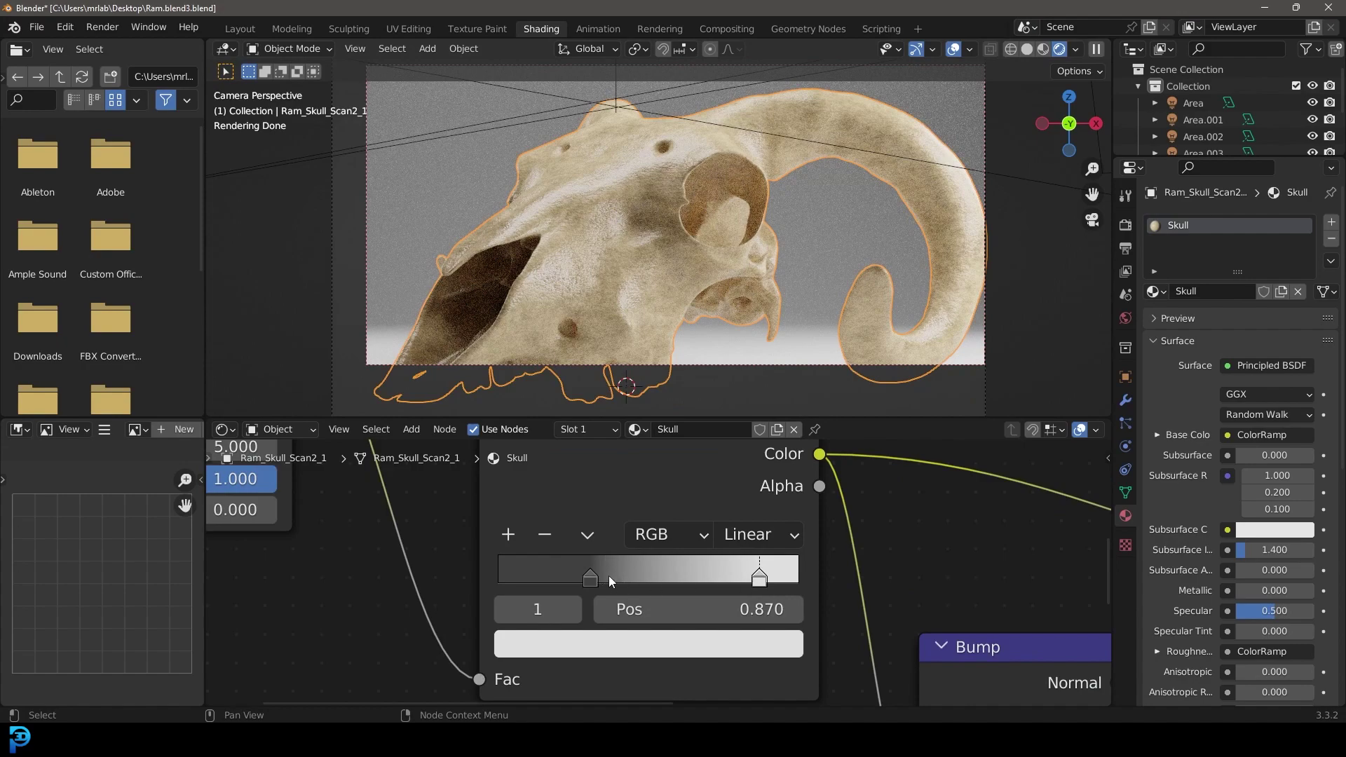
{"action": "left_click_drag", "start_coordinate": [591, 578], "coordinate": [609, 581]}
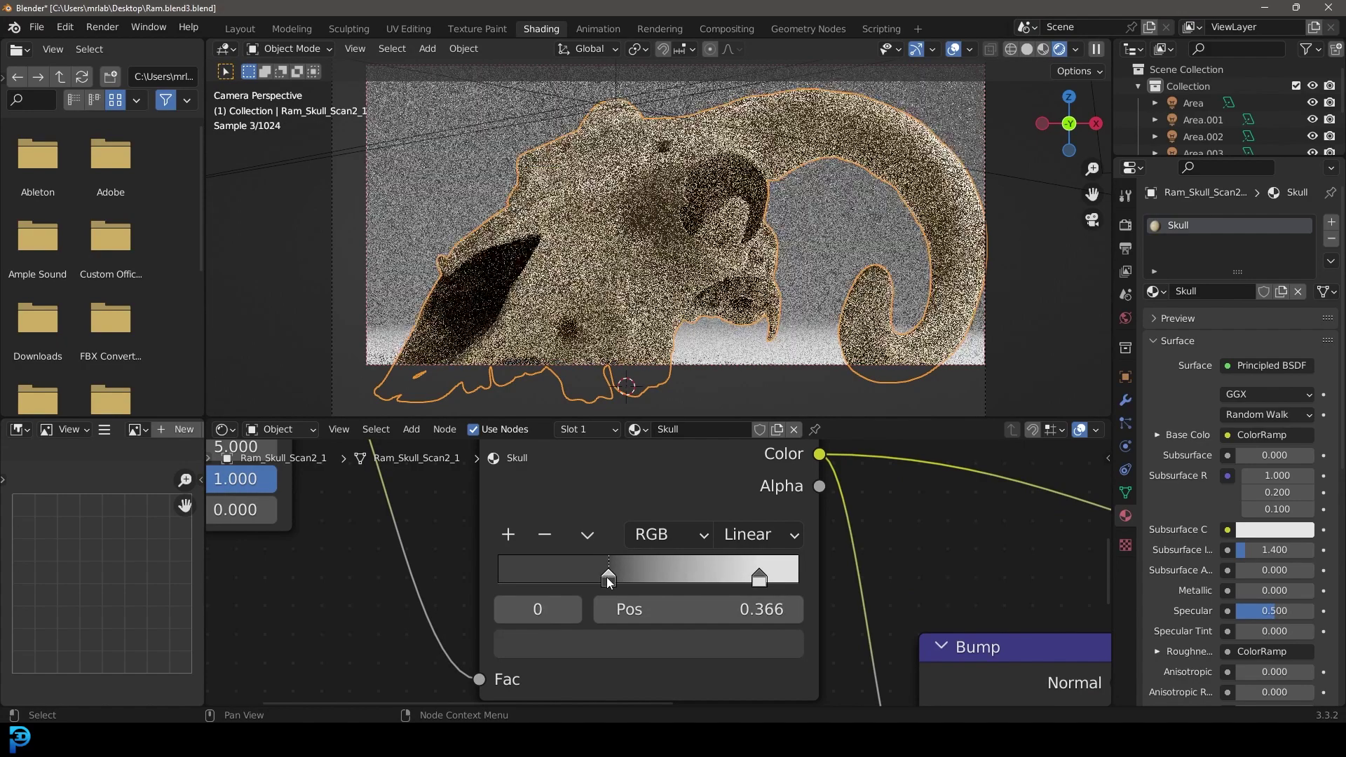
{"action": "left_click", "coordinate": [650, 645]}
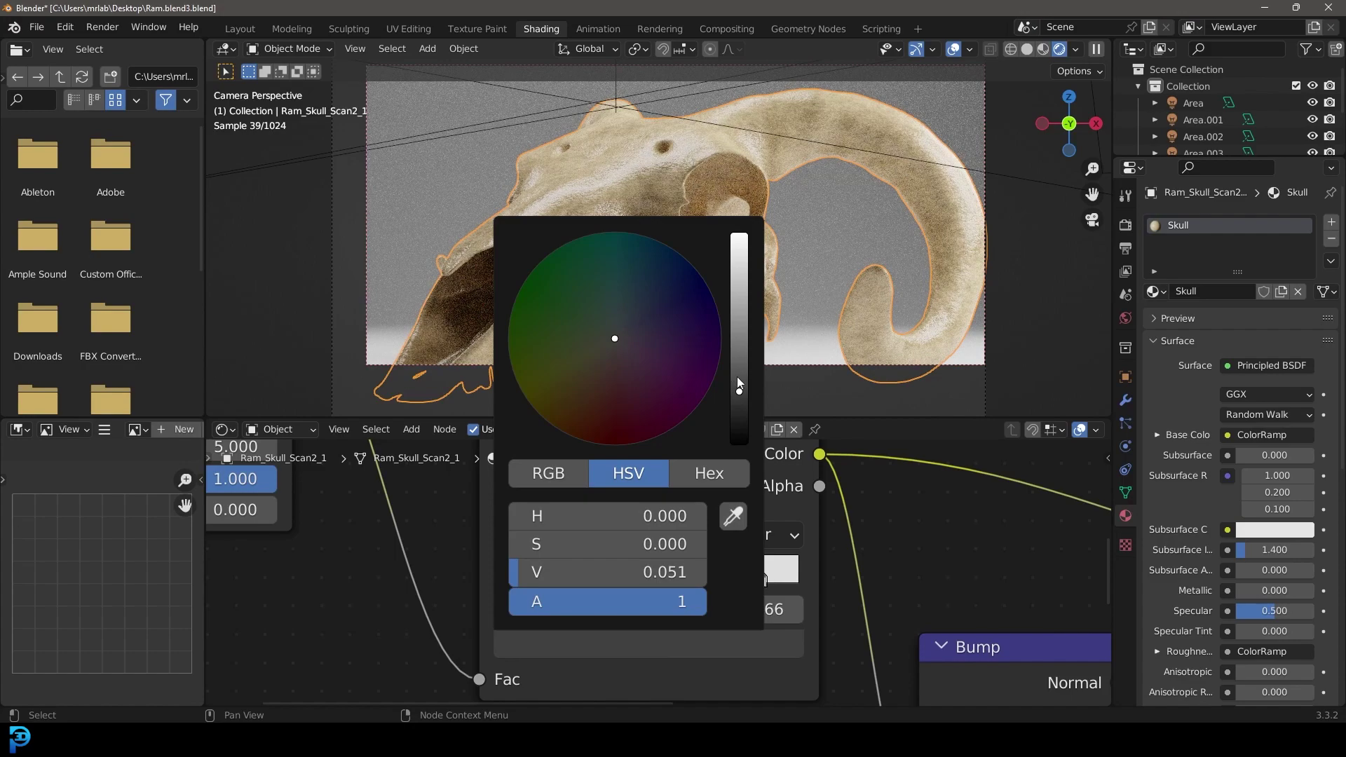
{"action": "left_click_drag", "start_coordinate": [737, 377], "coordinate": [738, 352]}
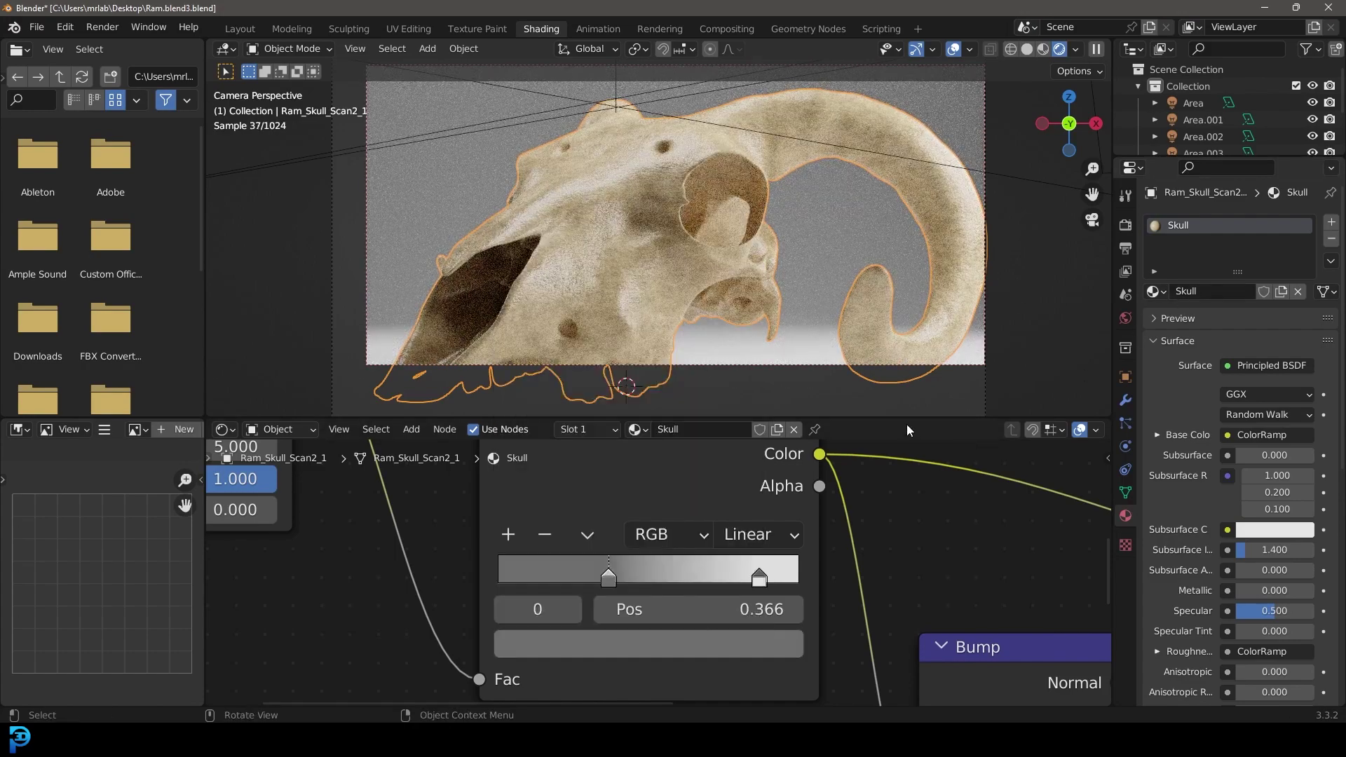
{"action": "left_click_drag", "start_coordinate": [760, 578], "coordinate": [710, 587]}
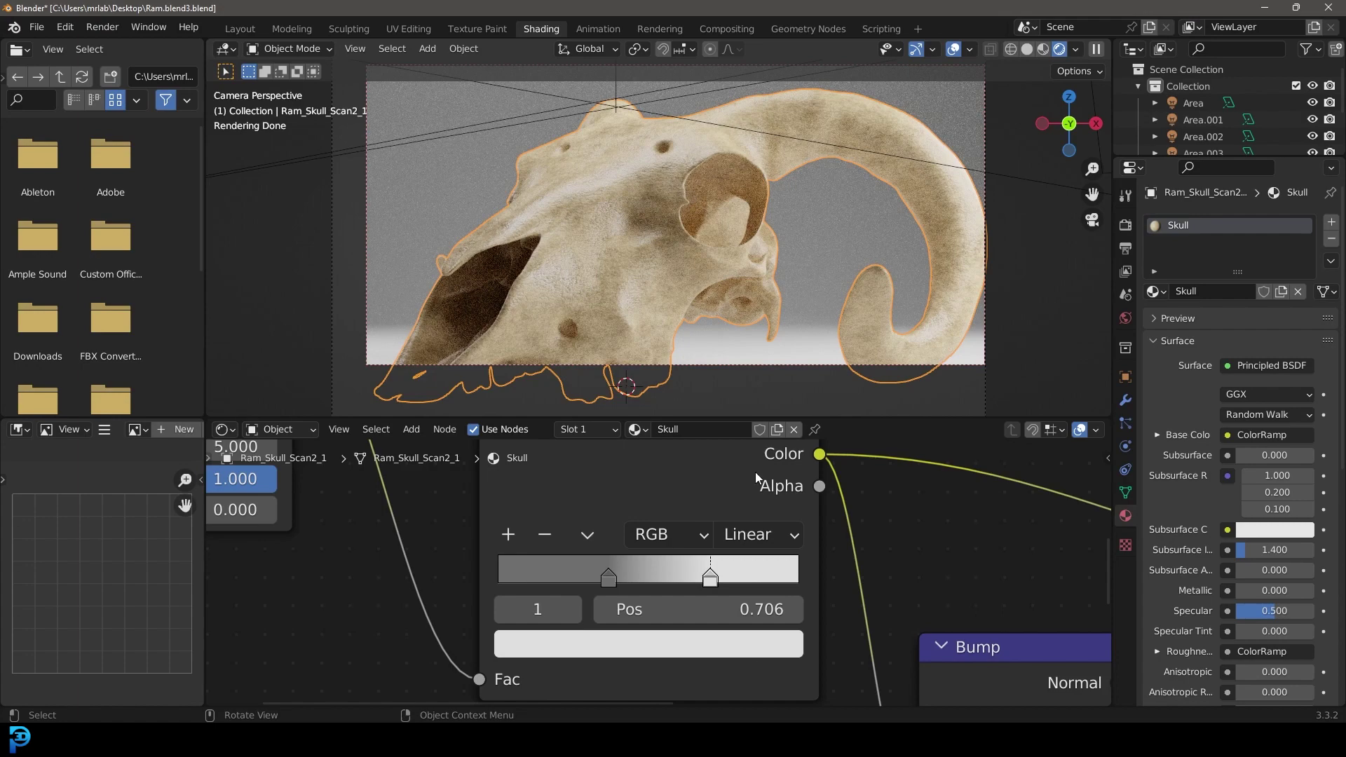
{"action": "scroll", "coordinate": [755, 473], "scroll_direction": "down", "scroll_amount": 6}
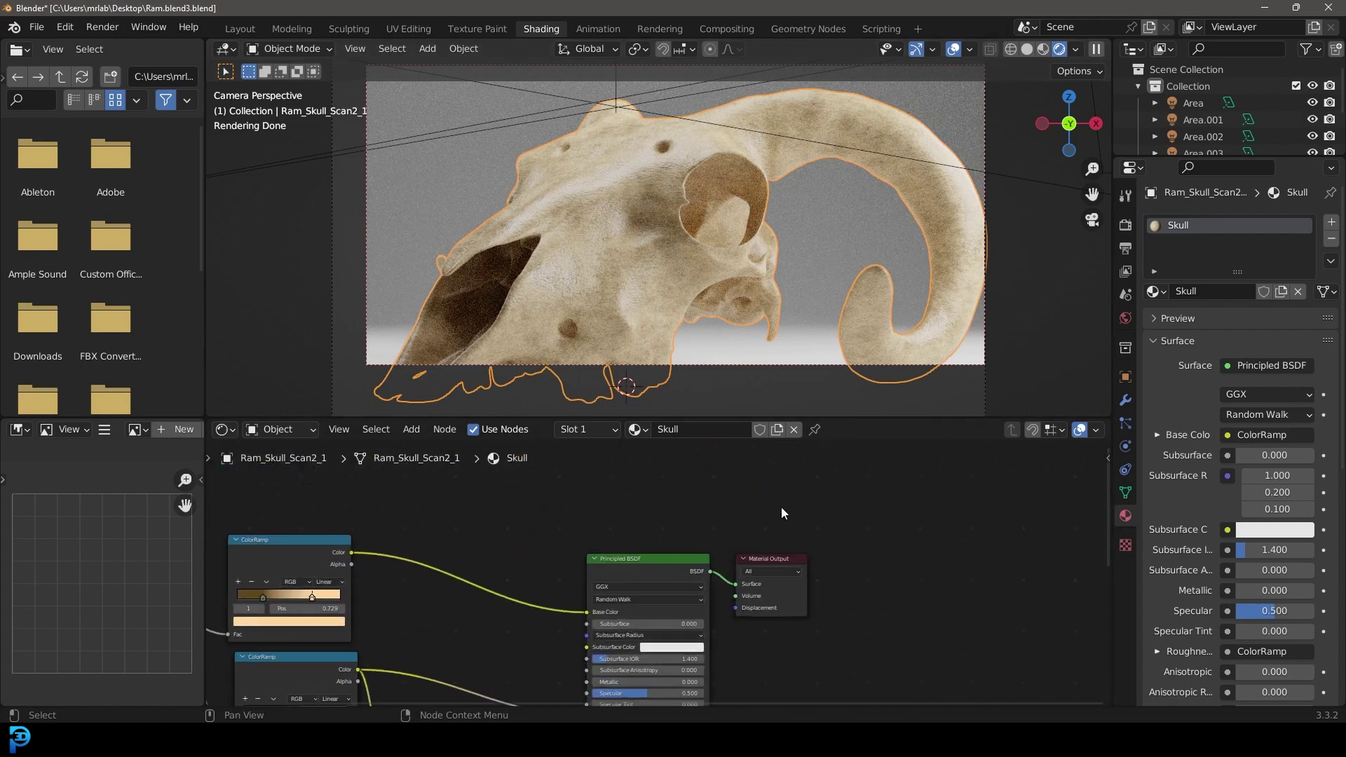
Step: Move Material Output far right, add a Geometry node, and wire Pointiness into the output's Surface
{"action": "left_click_drag", "start_coordinate": [771, 559], "coordinate": [1062, 563]}
{"action": "scroll", "coordinate": [726, 511], "scroll_direction": "up", "scroll_amount": 2}
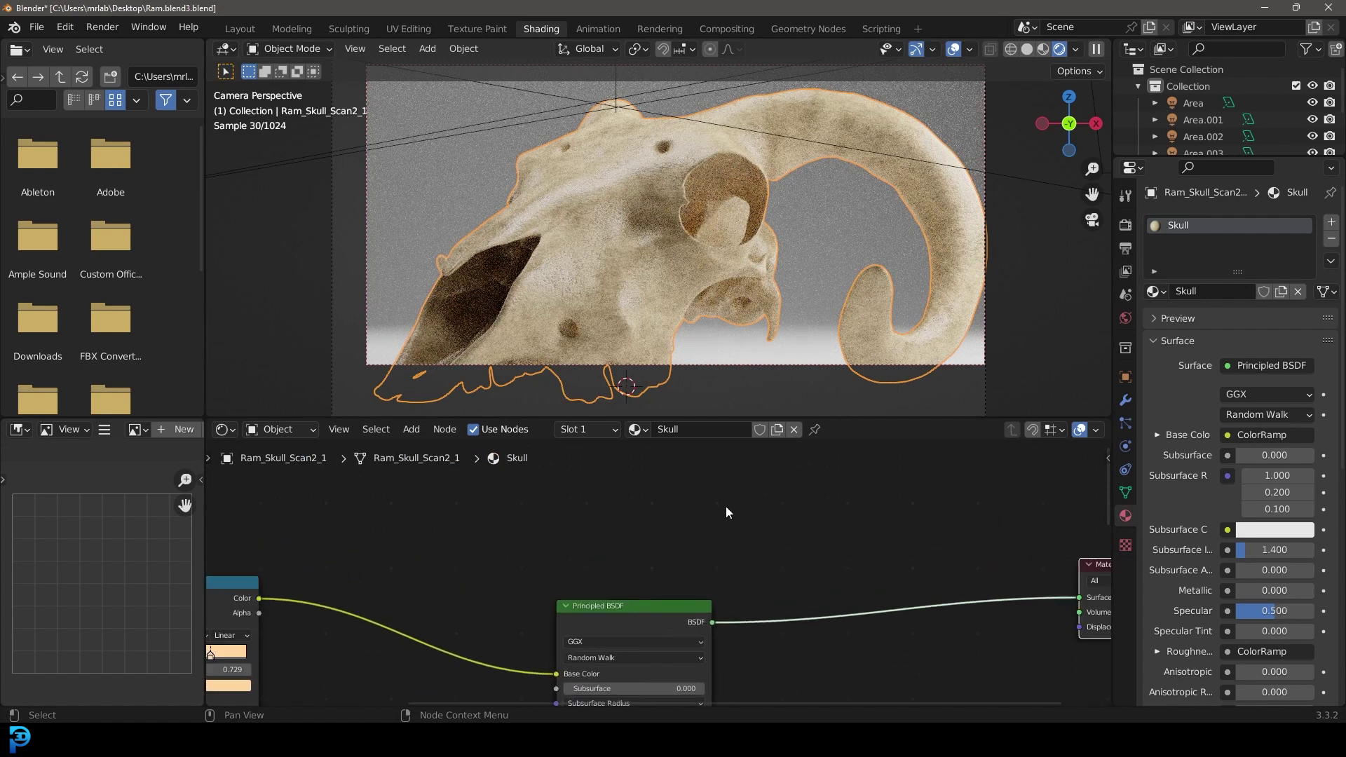
{"action": "key", "text": "shift+a"}
{"action": "left_click", "coordinate": [683, 502]}
{"action": "type", "text": "geo"}
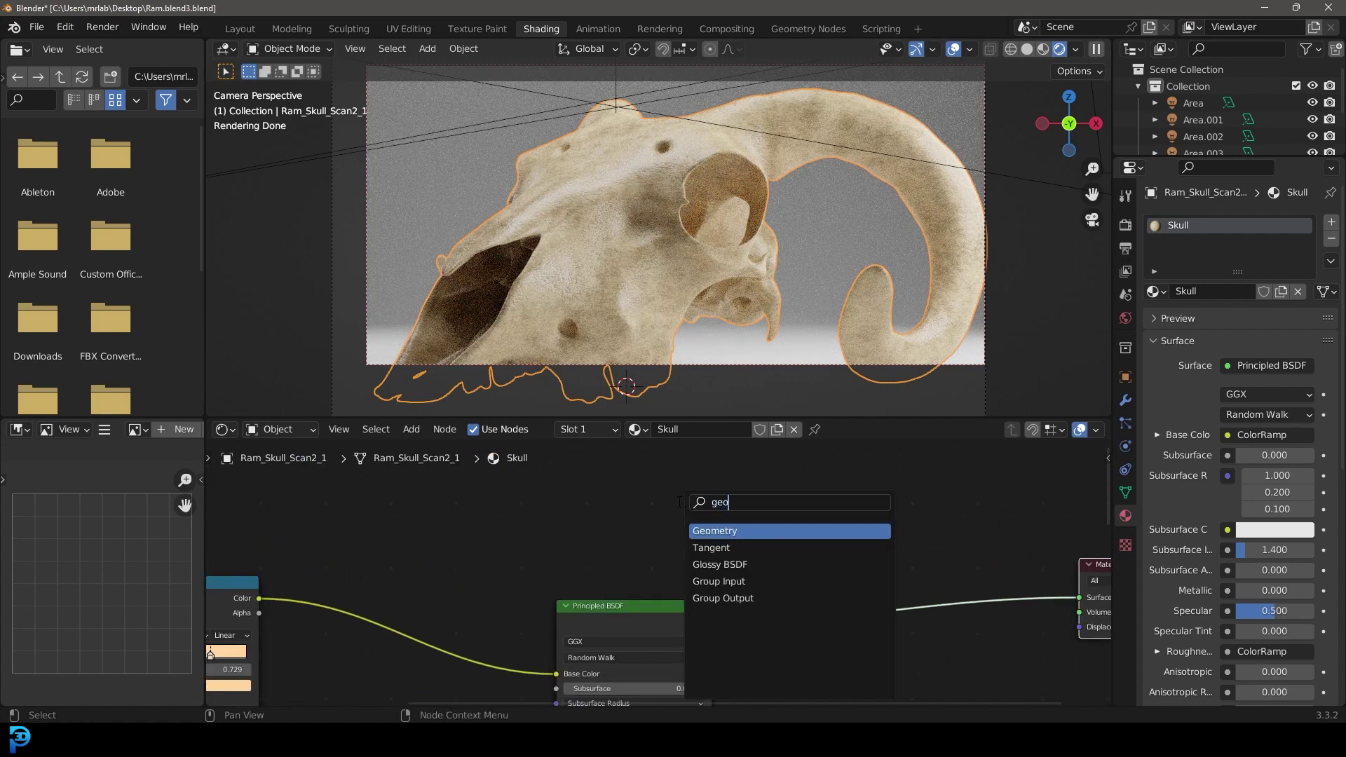
{"action": "type", "text": "m"}
{"action": "left_click", "coordinate": [731, 533]}
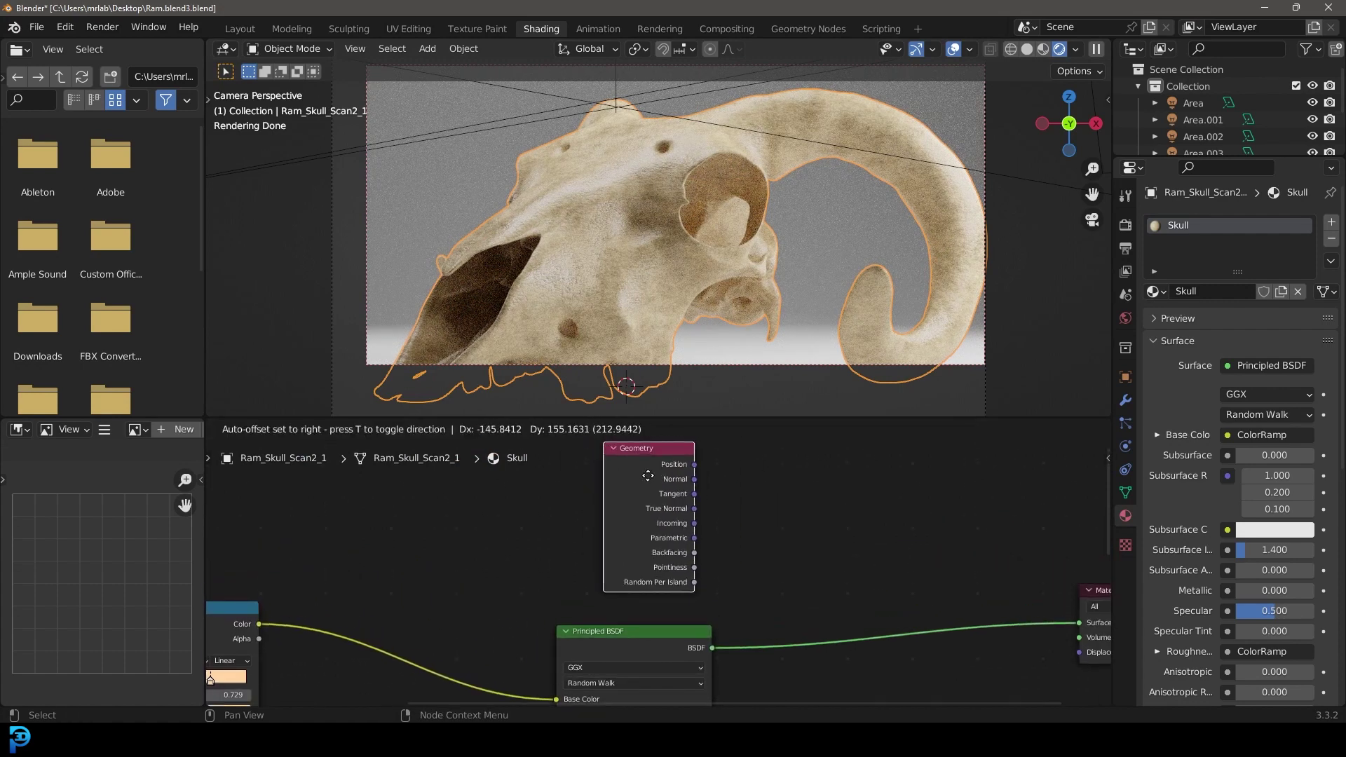
{"action": "left_click", "coordinate": [694, 560]}
{"action": "middle_click_drag", "start_coordinate": [693, 561], "coordinate": [613, 622]}
{"action": "scroll", "coordinate": [639, 614], "scroll_direction": "down", "scroll_amount": 1}
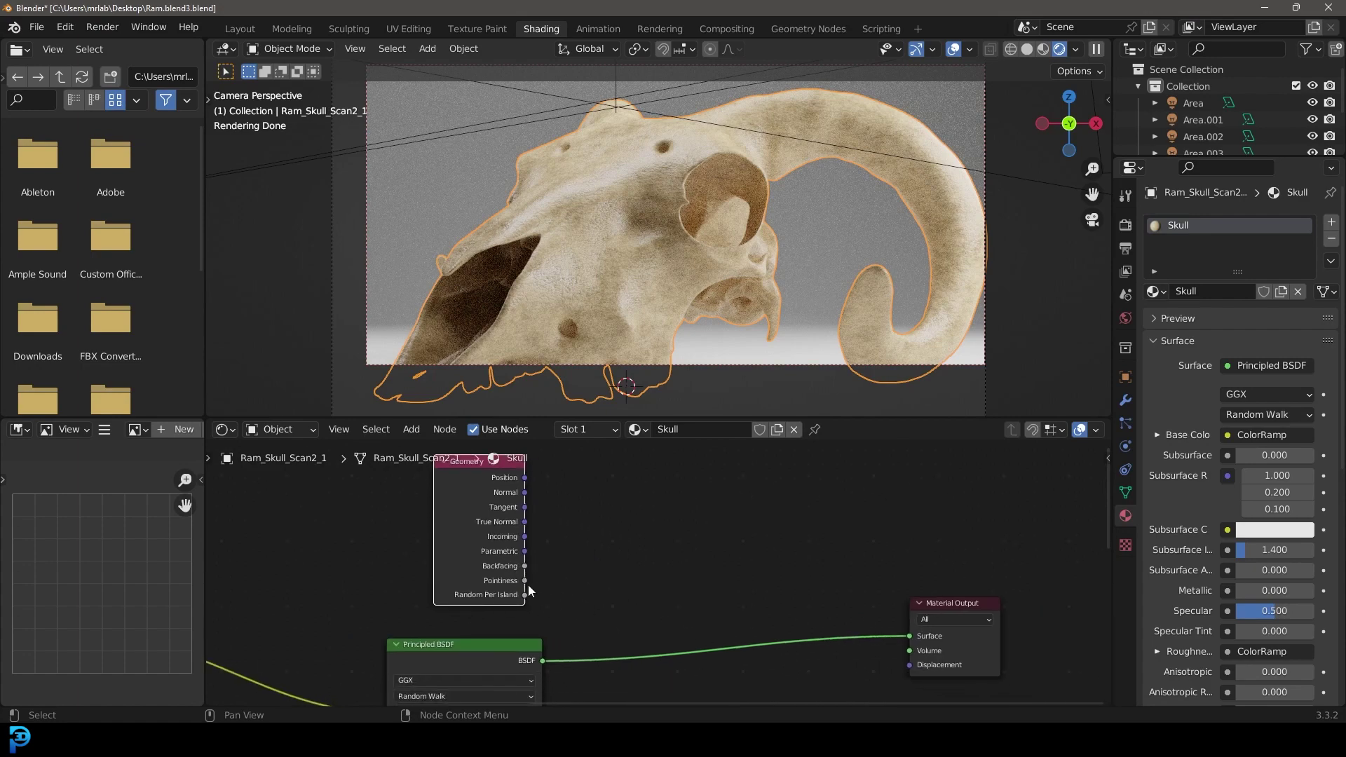
{"action": "left_click_drag", "start_coordinate": [524, 580], "coordinate": [915, 637]}
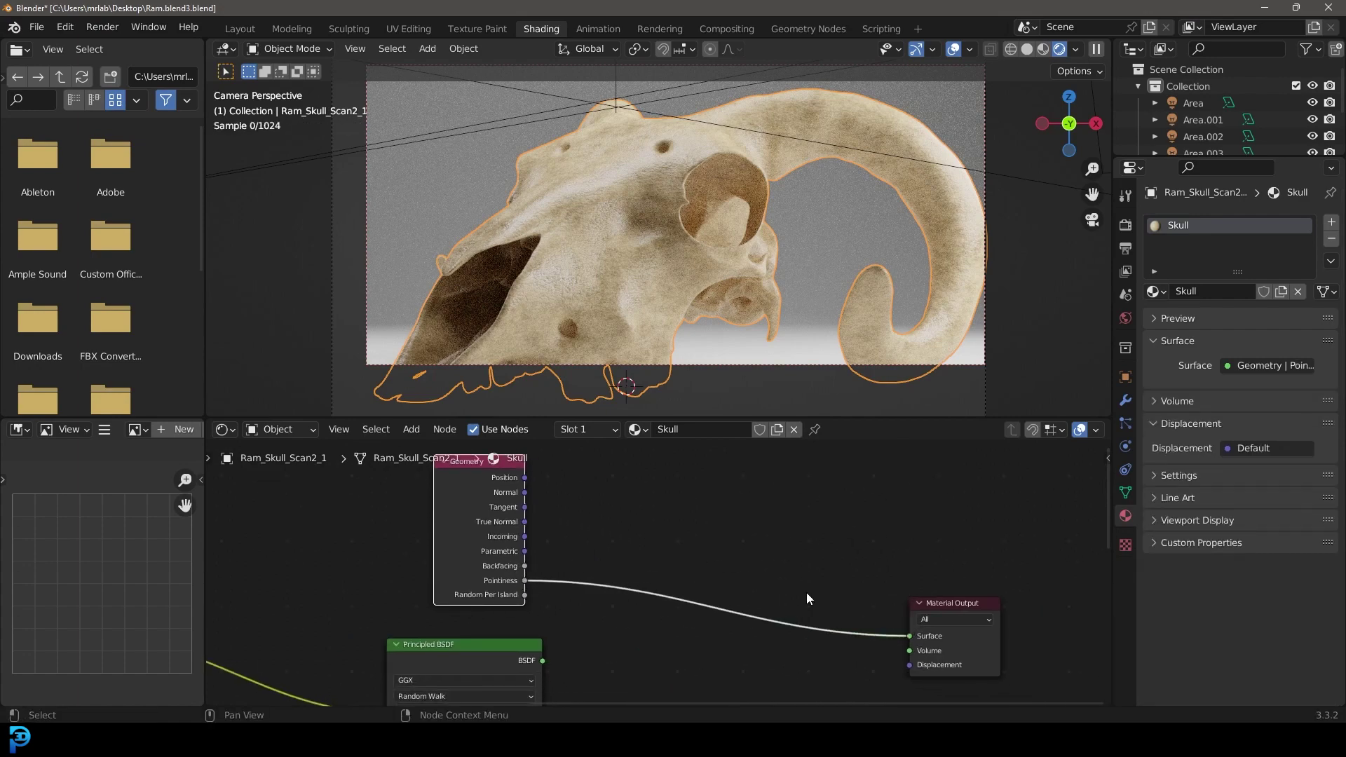
Step: Insert a ColorRamp node on the link between Pointiness and Surface
{"action": "scroll", "coordinate": [680, 550], "scroll_direction": "up", "scroll_amount": 1}
{"action": "key", "text": "shift+a"}
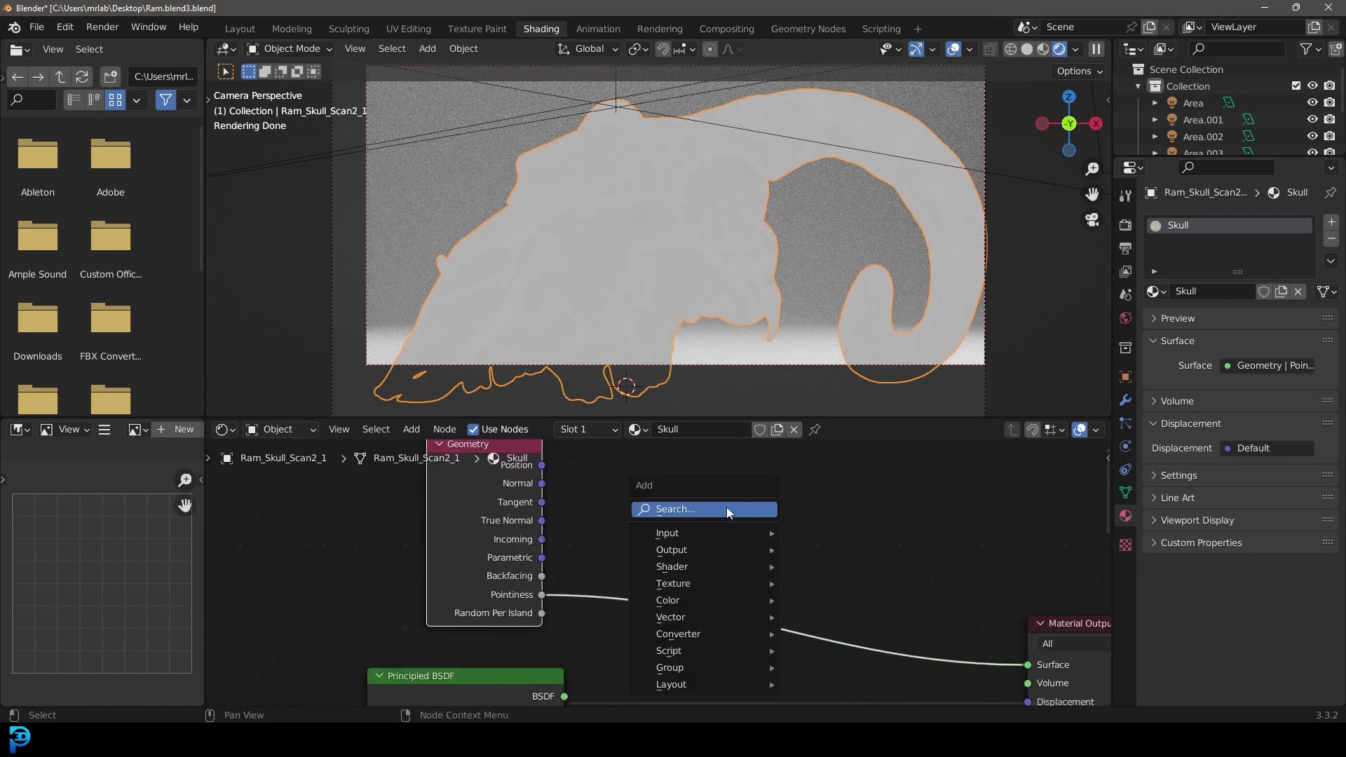
{"action": "left_click", "coordinate": [726, 506]}
{"action": "type", "text": "colo"}
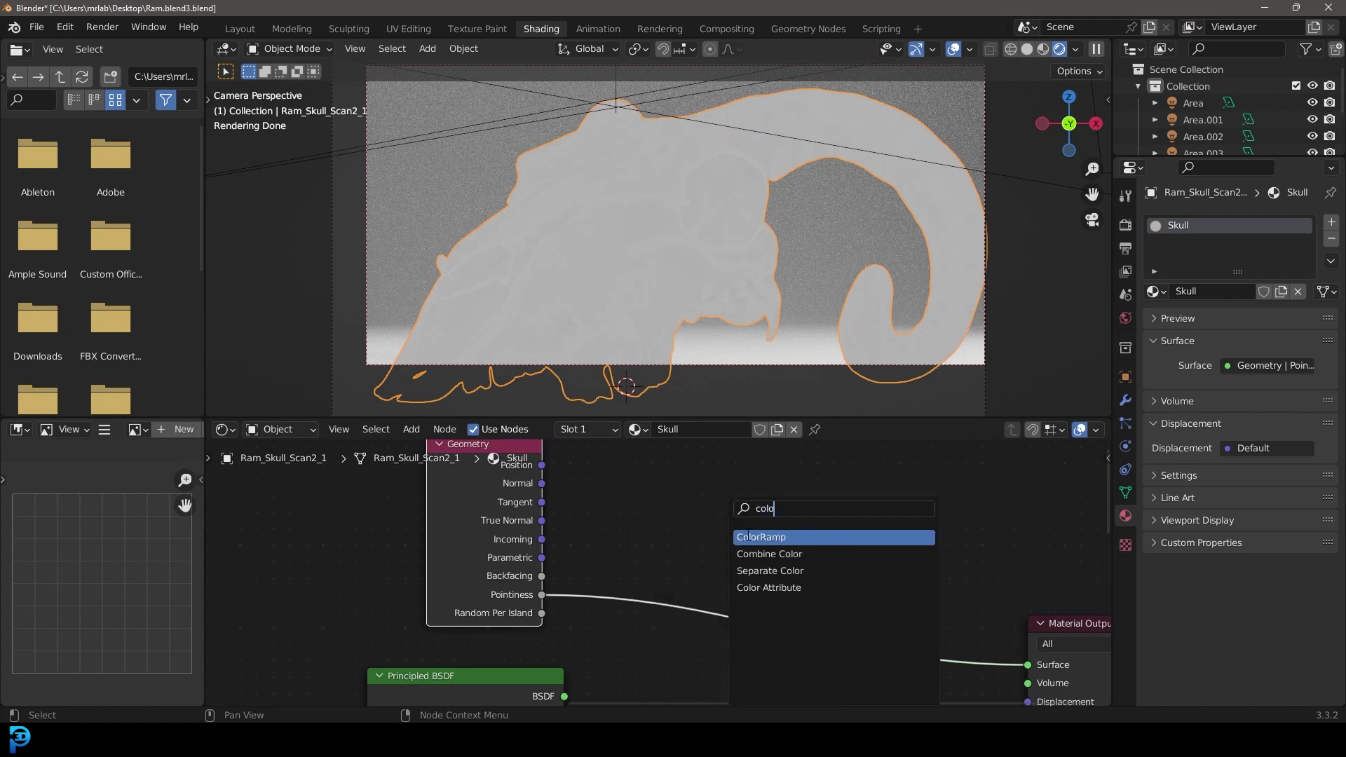
{"action": "left_click", "coordinate": [749, 536]}
{"action": "left_click", "coordinate": [676, 525]}
{"action": "scroll", "coordinate": [679, 558], "scroll_direction": "up", "scroll_amount": 1}
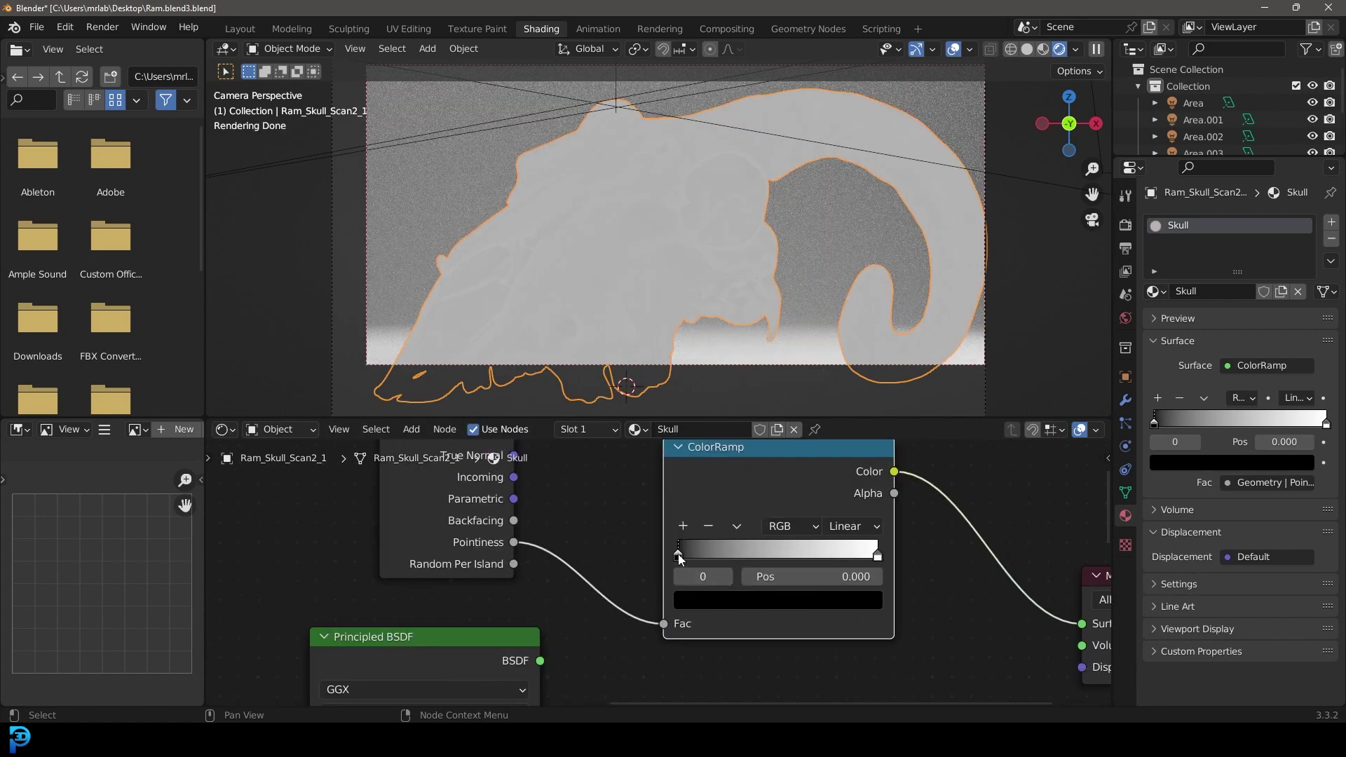
Step: Move the ColorRamp's black stop to about 0.515 so only sharp edges show white
{"action": "left_click_drag", "start_coordinate": [677, 557], "coordinate": [780, 558]}
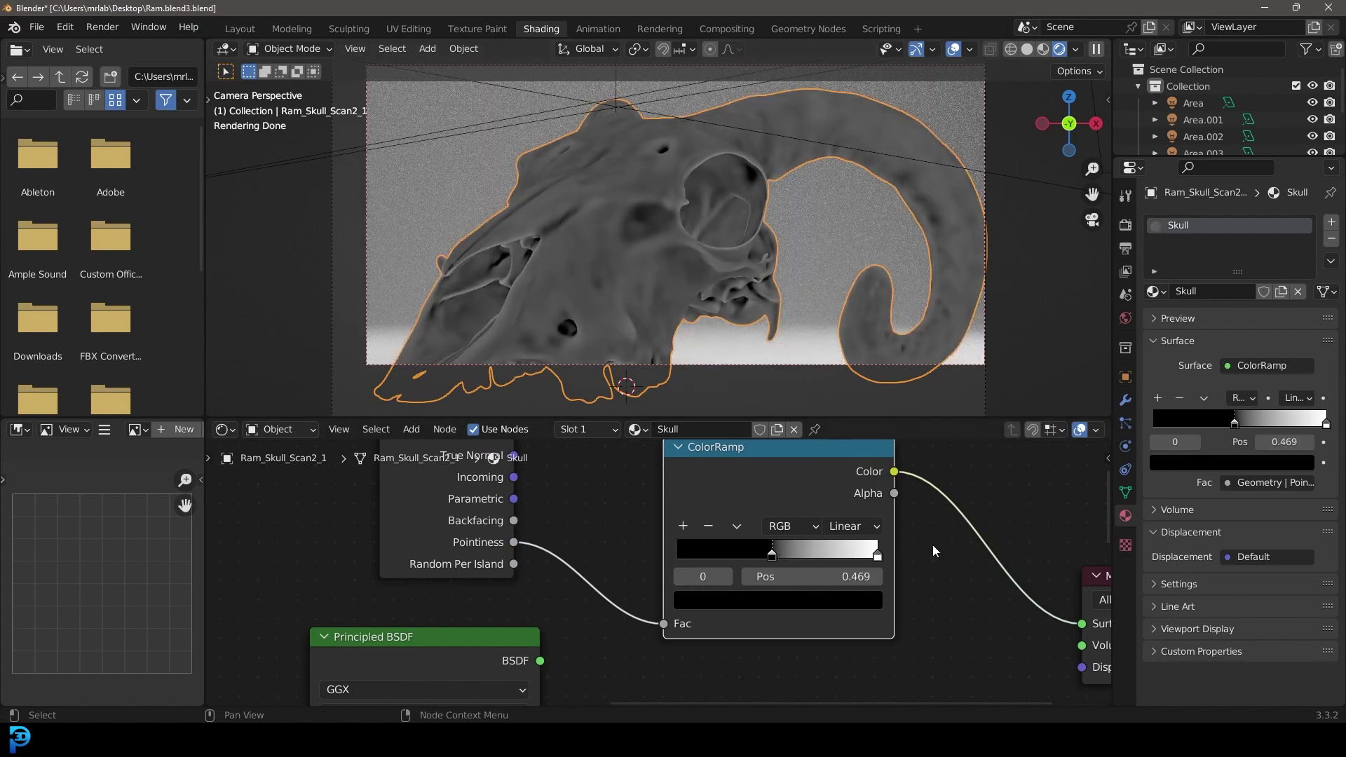
{"action": "left_click_drag", "start_coordinate": [876, 555], "coordinate": [775, 553]}
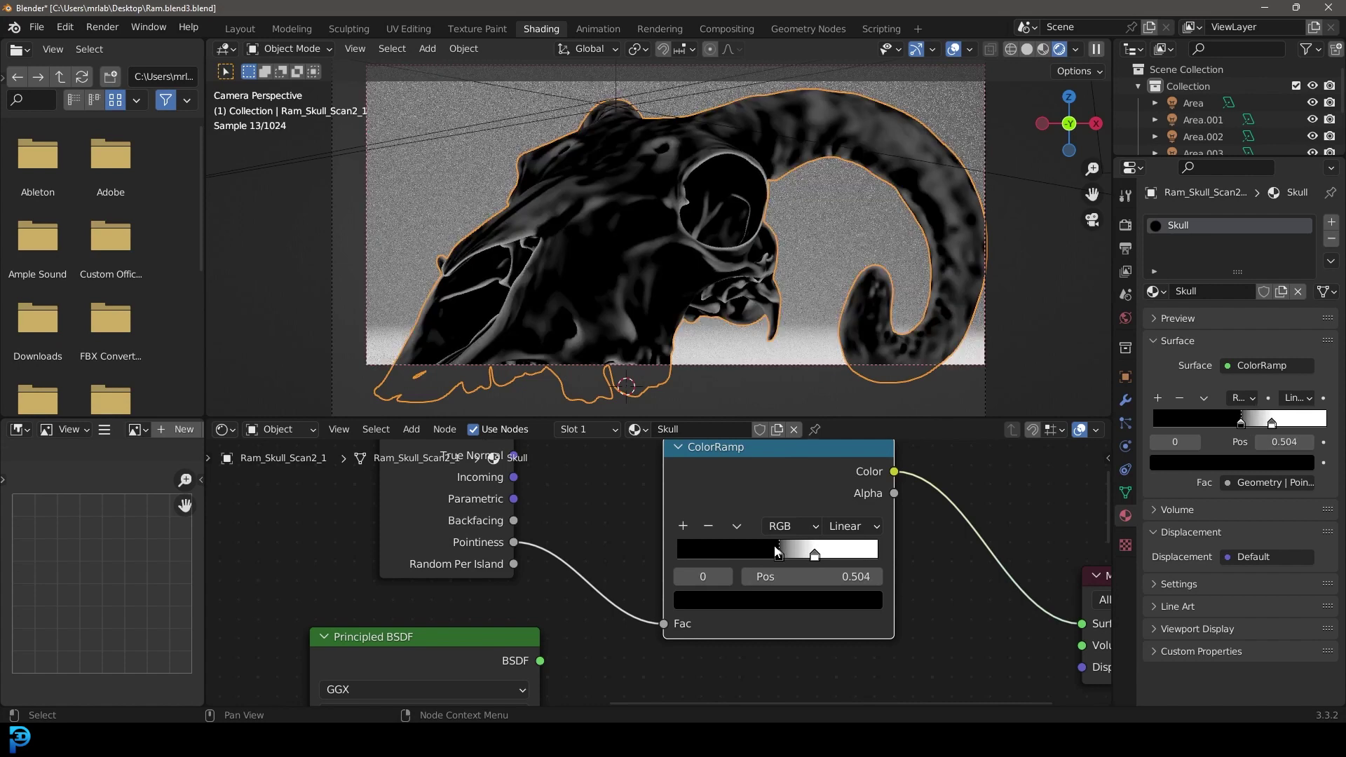
{"action": "left_click_drag", "start_coordinate": [780, 555], "coordinate": [783, 556]}
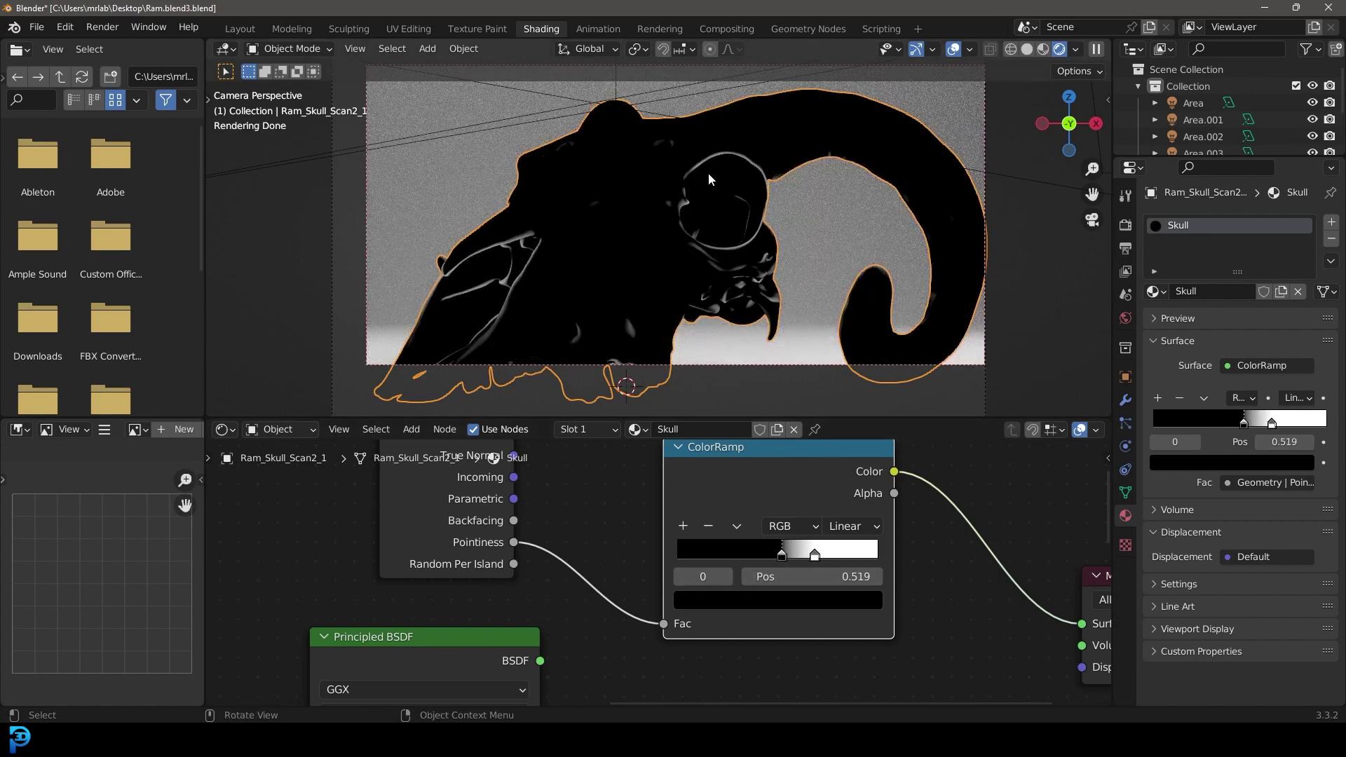
{"action": "mouse_move", "coordinate": [781, 554]}
{"action": "left_mouse_down"}
{"action": "mouse_move", "coordinate": [766, 556]}
{"action": "mouse_move", "coordinate": [796, 554]}
{"action": "mouse_move", "coordinate": [782, 555]}
{"action": "left_mouse_up"}
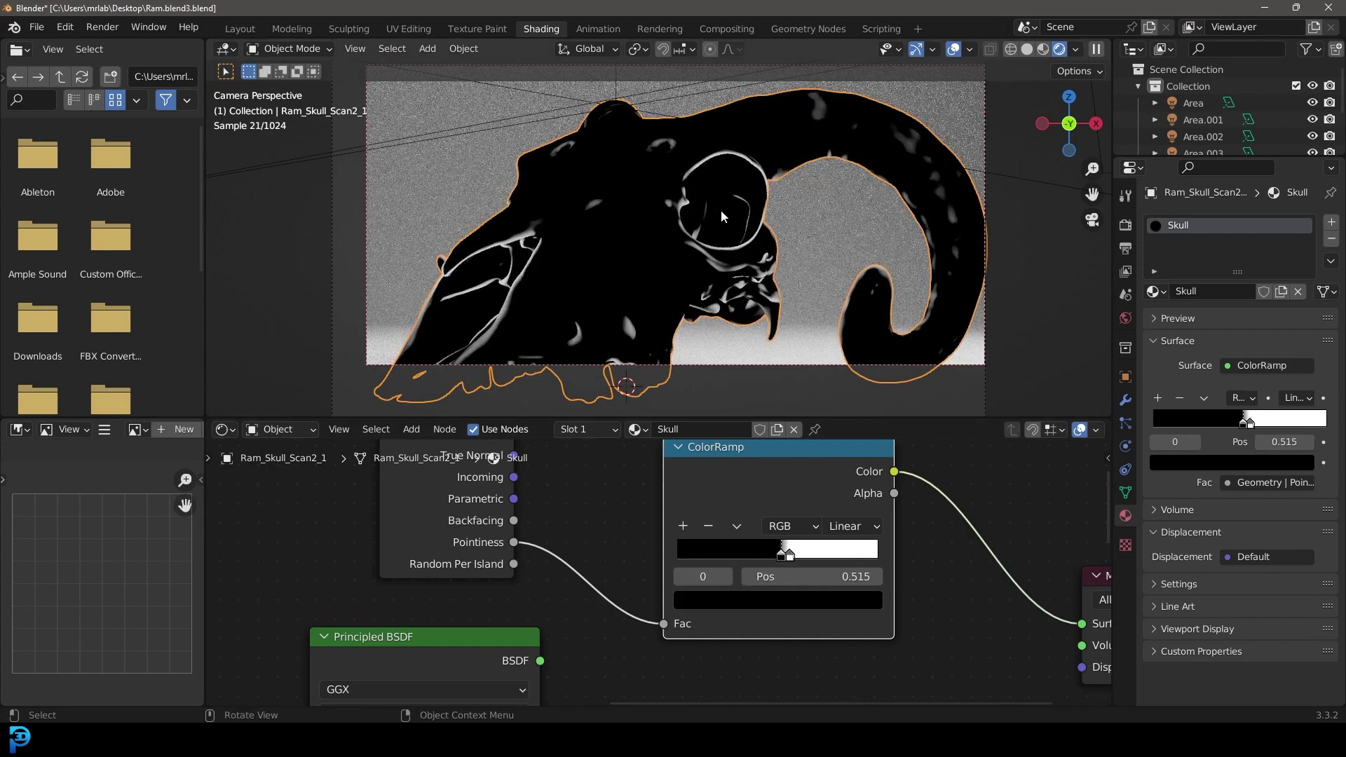
{"action": "scroll", "coordinate": [639, 265], "scroll_direction": "down", "scroll_amount": 2}
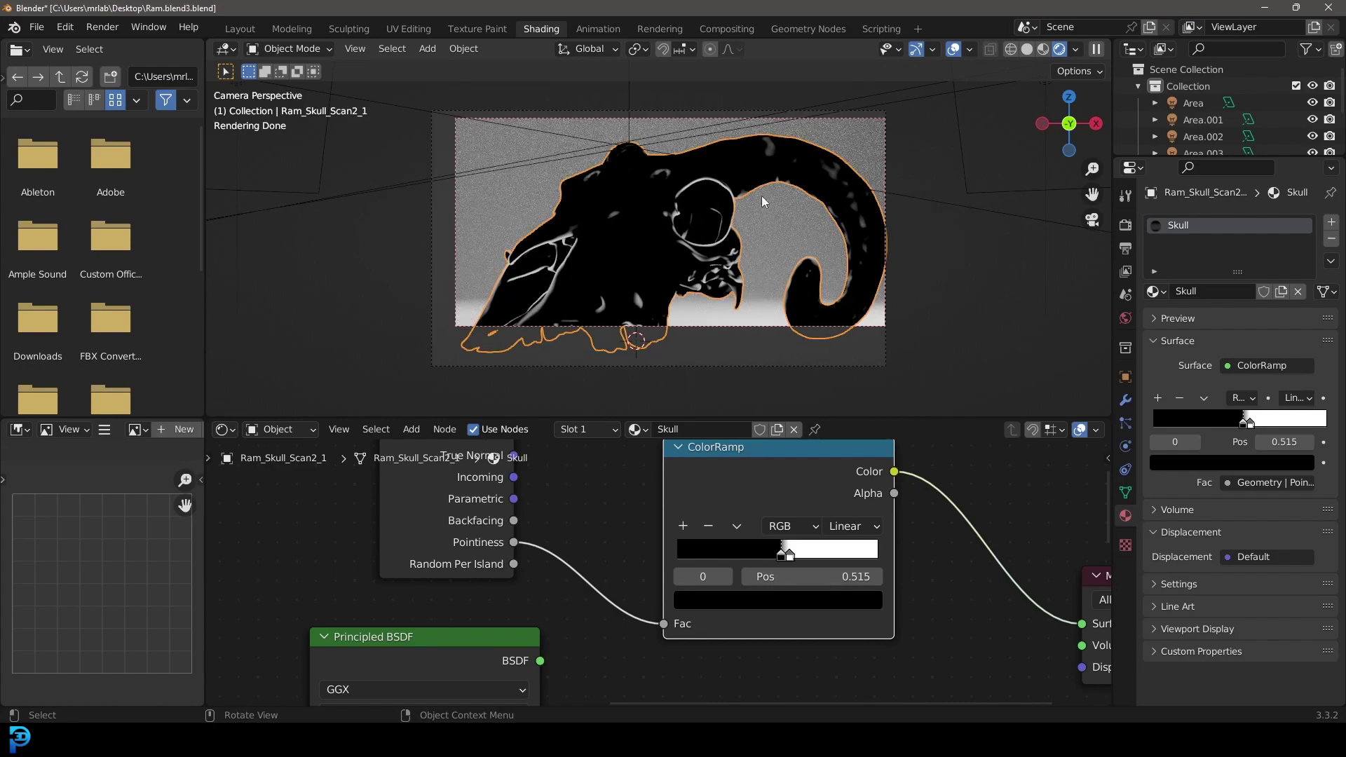
{"action": "middle_click_drag", "start_coordinate": [751, 220], "coordinate": [680, 235]}
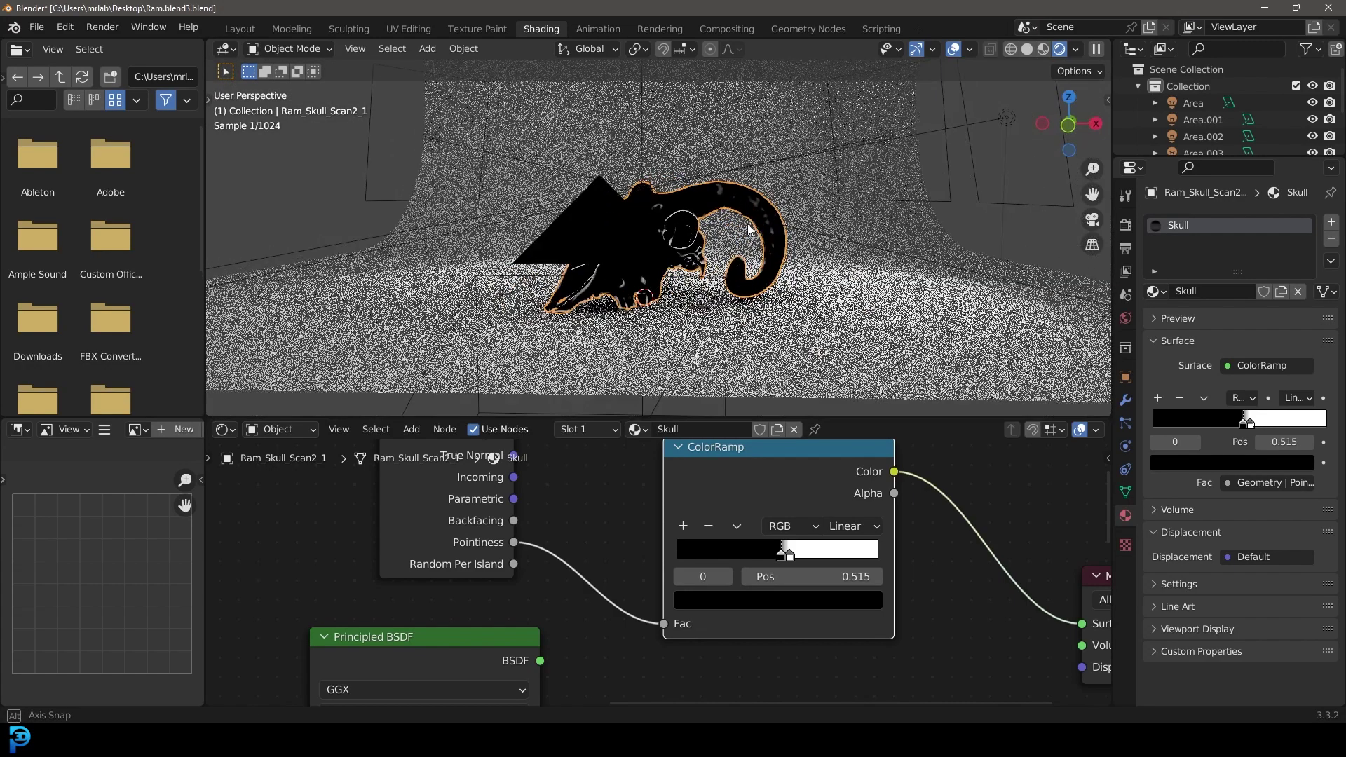
{"action": "scroll", "coordinate": [568, 496], "scroll_direction": "down", "scroll_amount": 2}
Step: Add a Mix Shader right of the Principled BSDF and connect the BSDF into it
{"action": "middle_click_drag", "start_coordinate": [567, 497], "coordinate": [768, 604]}
{"action": "left_click_drag", "start_coordinate": [806, 631], "coordinate": [693, 547]}
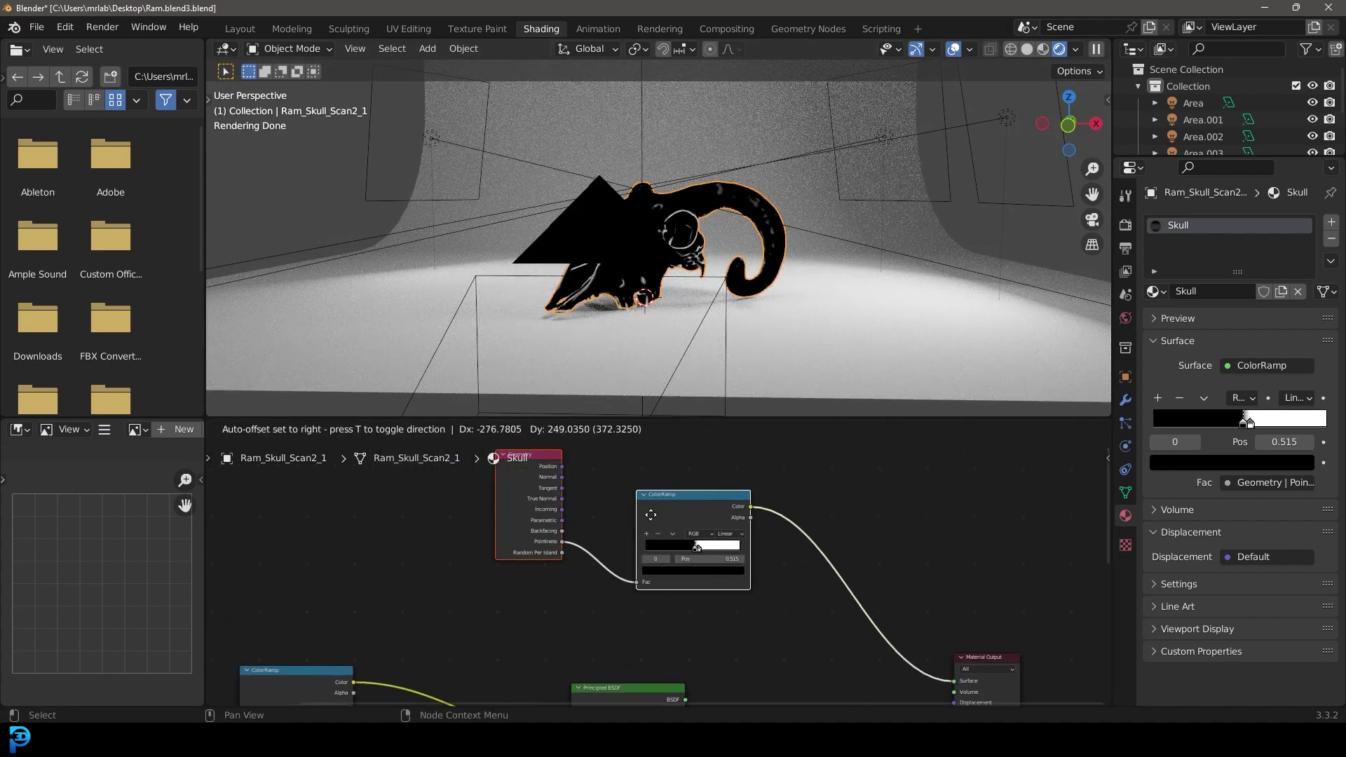
{"action": "scroll", "coordinate": [792, 601], "scroll_direction": "up", "scroll_amount": 1}
{"action": "middle_click_drag", "start_coordinate": [792, 601], "coordinate": [686, 491]}
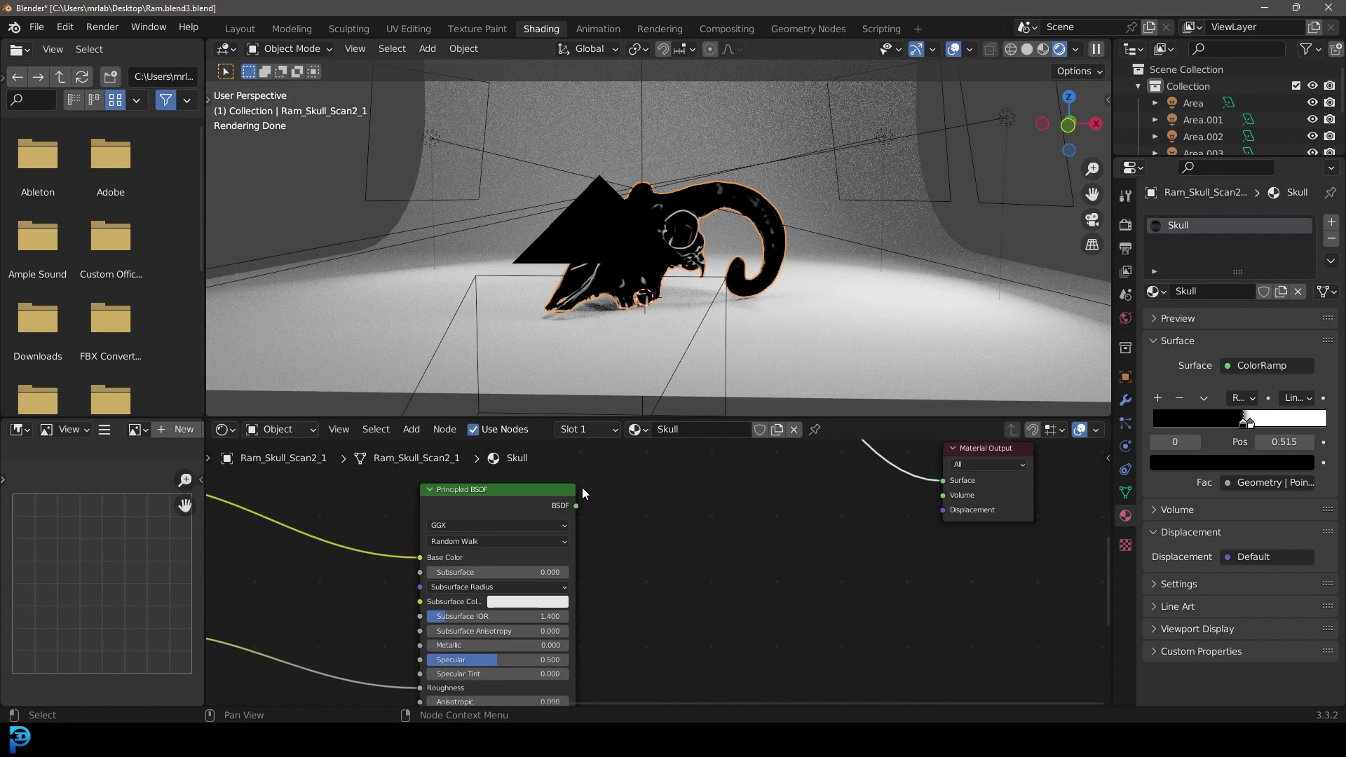
{"action": "key", "text": "shift+a"}
{"action": "left_click", "coordinate": [645, 519]}
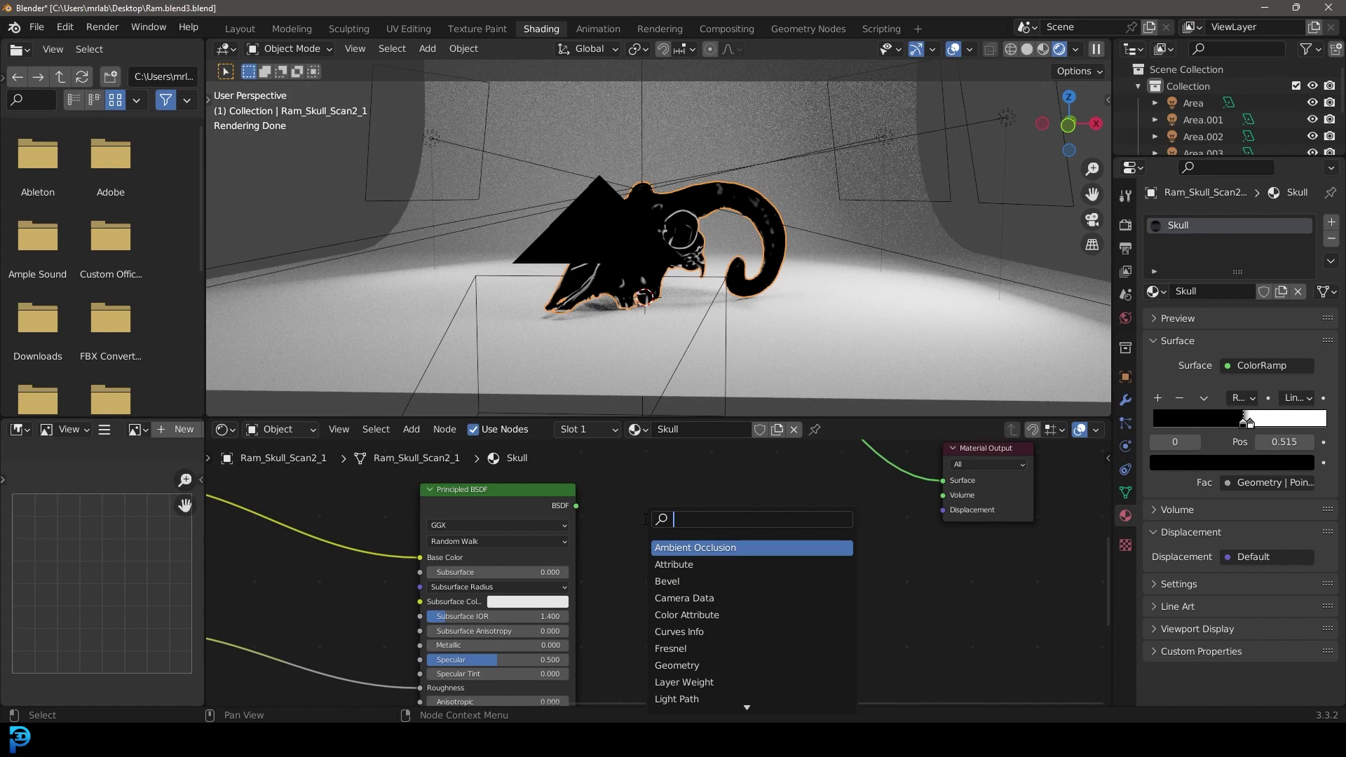
{"action": "type", "text": "mix shade"}
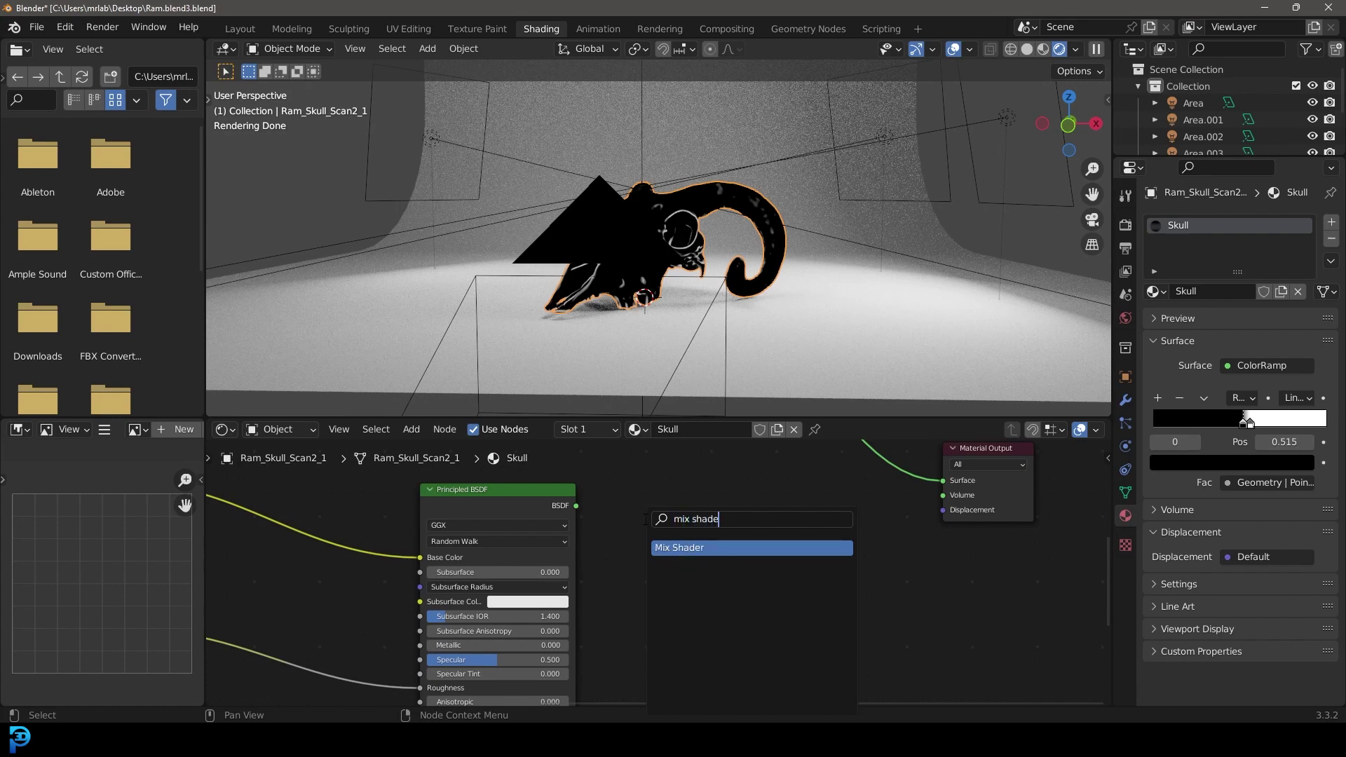
{"action": "key", "text": "Return"}
{"action": "left_click", "coordinate": [739, 544]}
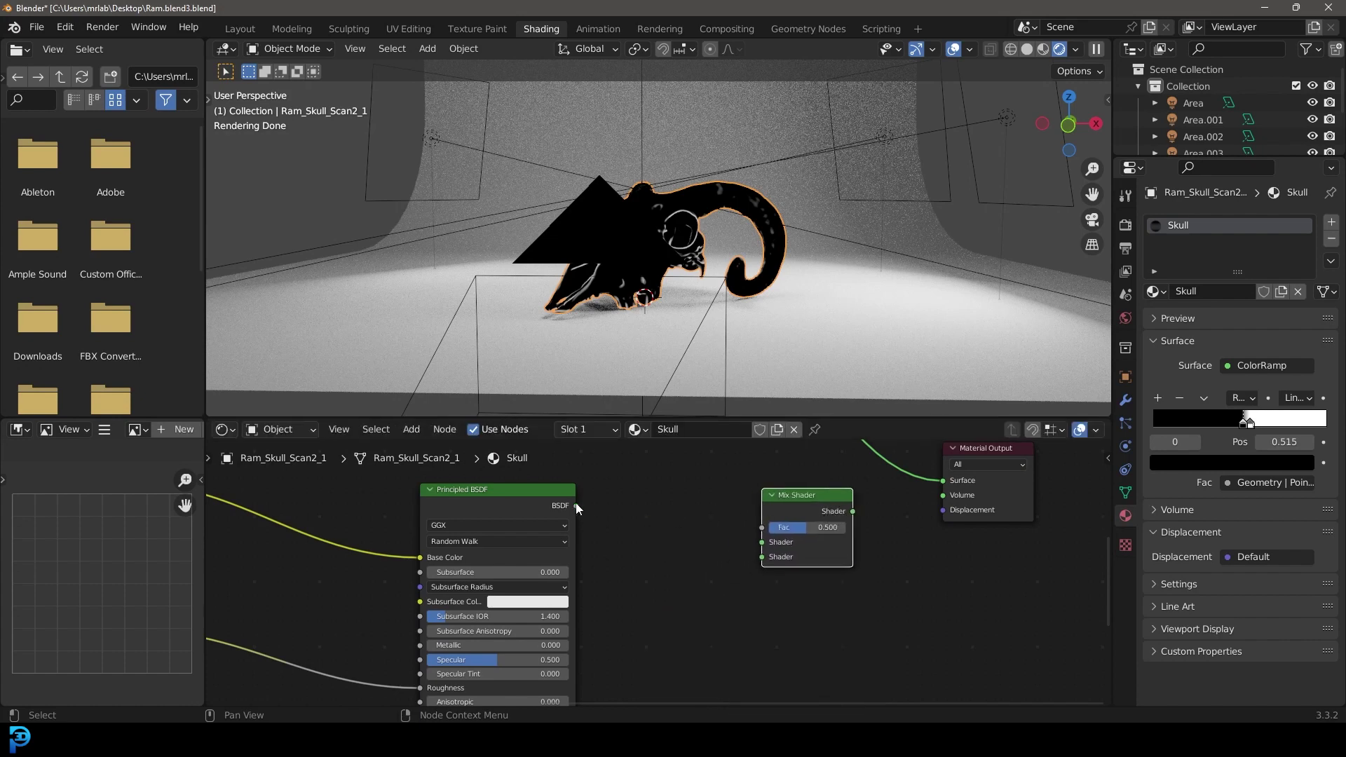
{"action": "left_click_drag", "start_coordinate": [575, 506], "coordinate": [763, 542]}
Step: Duplicate the Principled BSDF and link the copy to the Mix Shader's second Shader input
{"action": "scroll", "coordinate": [695, 579], "scroll_direction": "down", "scroll_amount": 2}
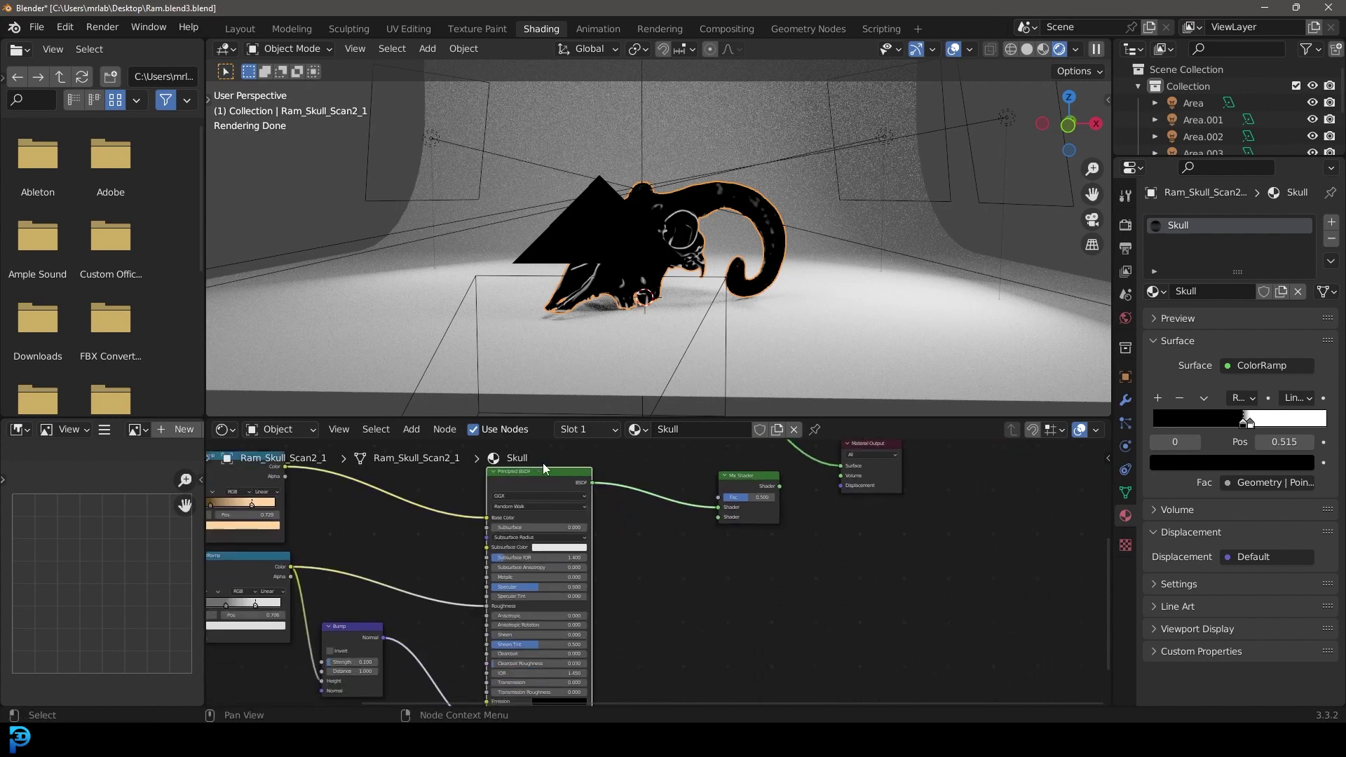
{"action": "key", "text": "shift+d"}
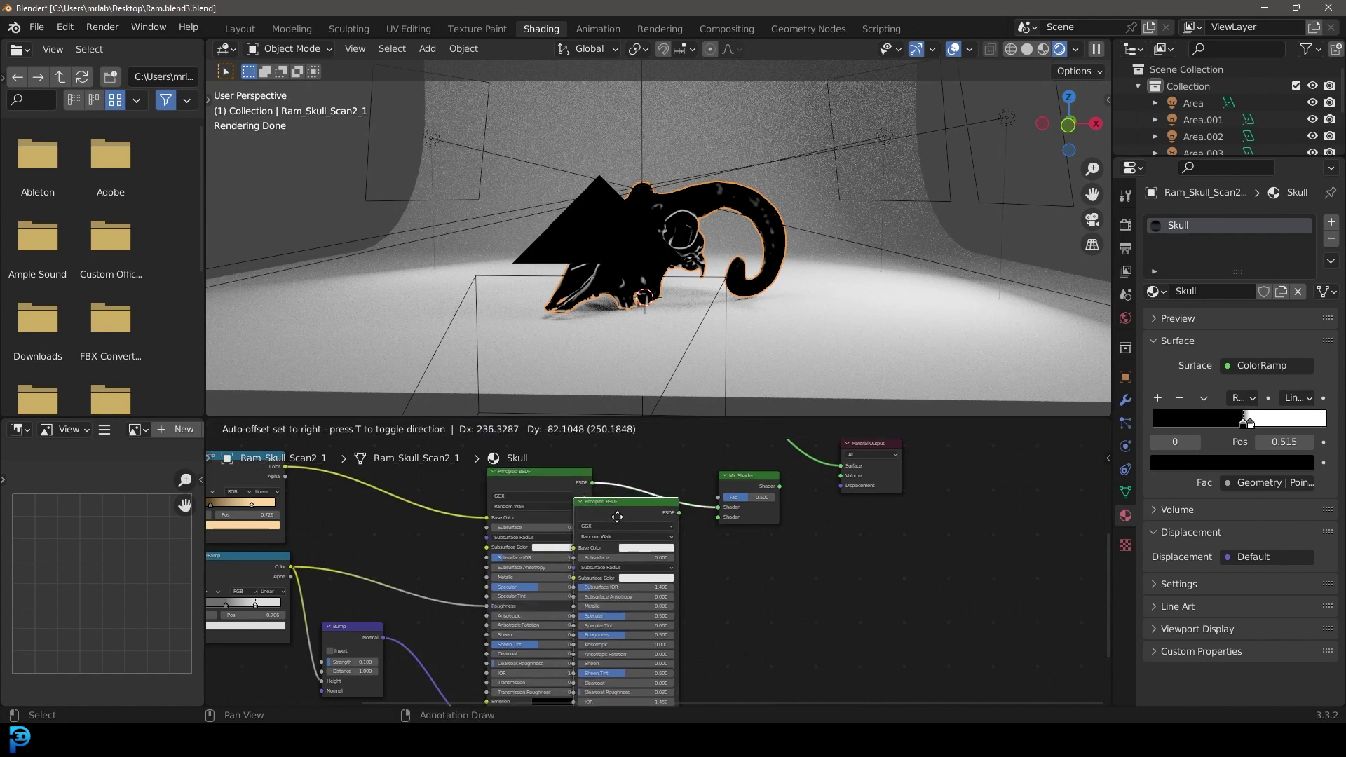
{"action": "left_click", "coordinate": [713, 554]}
{"action": "scroll", "coordinate": [713, 553], "scroll_direction": "up", "scroll_amount": 1}
{"action": "left_click_drag", "start_coordinate": [731, 541], "coordinate": [740, 506]}
{"action": "scroll", "coordinate": [792, 562], "scroll_direction": "up", "scroll_amount": 1}
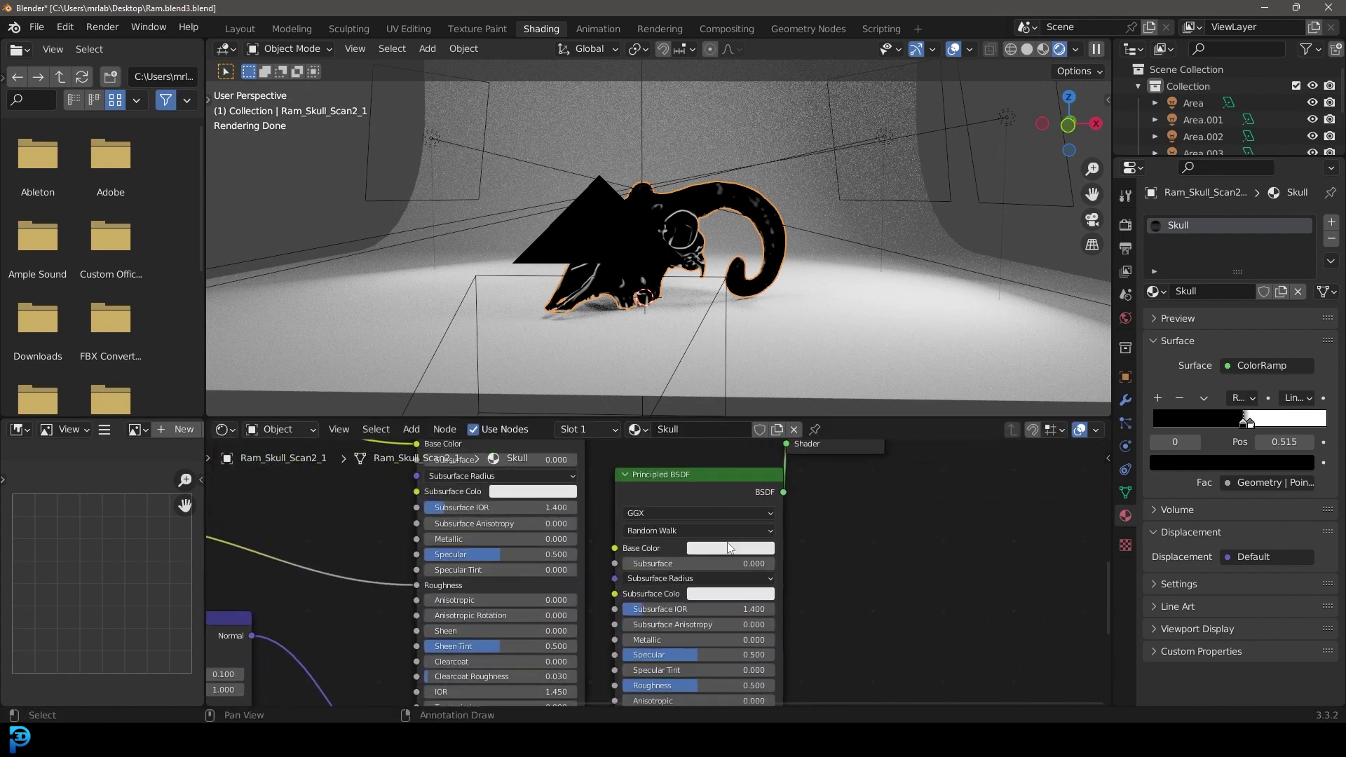
Step: Set the duplicate BSDF's Base Color to a dark orange-brown
{"action": "left_click", "coordinate": [731, 548]}
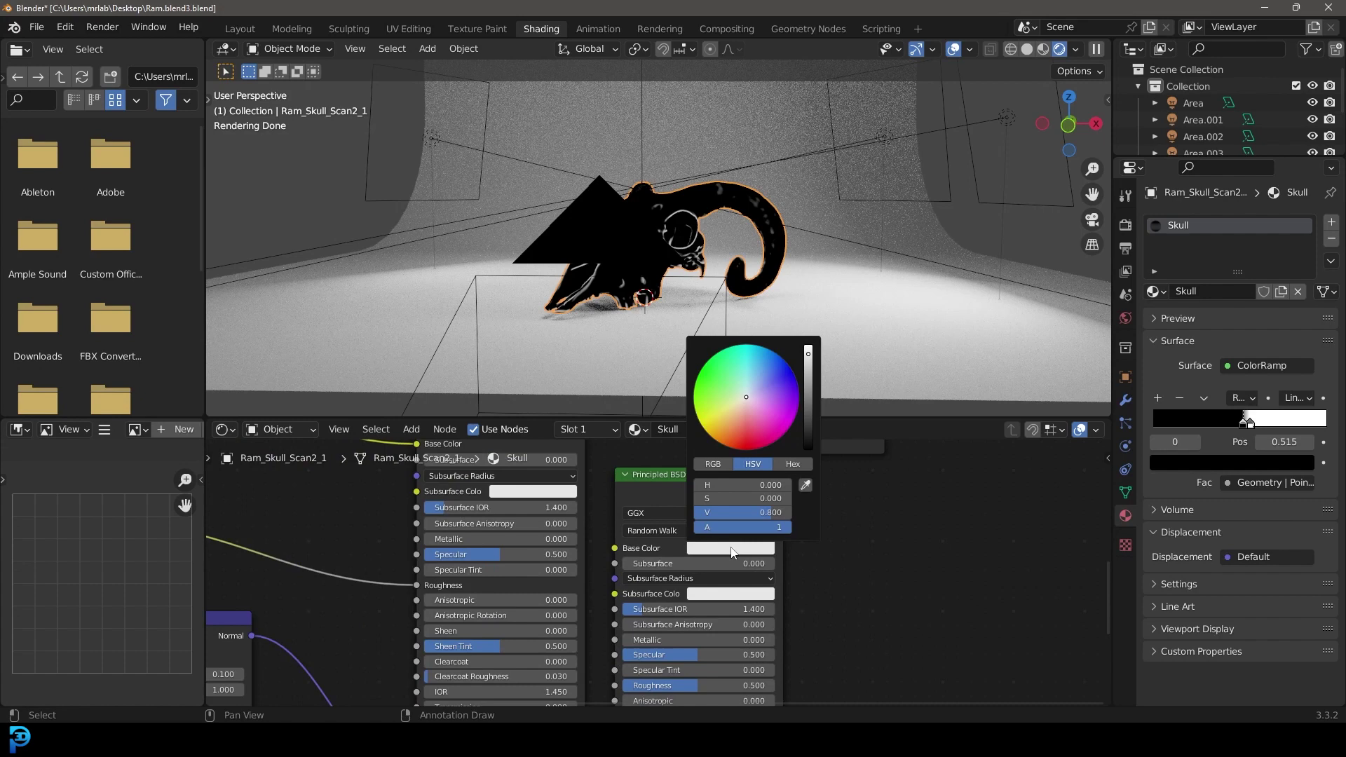
{"action": "left_click", "coordinate": [731, 436]}
{"action": "left_click_drag", "start_coordinate": [812, 374], "coordinate": [808, 406]}
{"action": "left_click", "coordinate": [721, 436]}
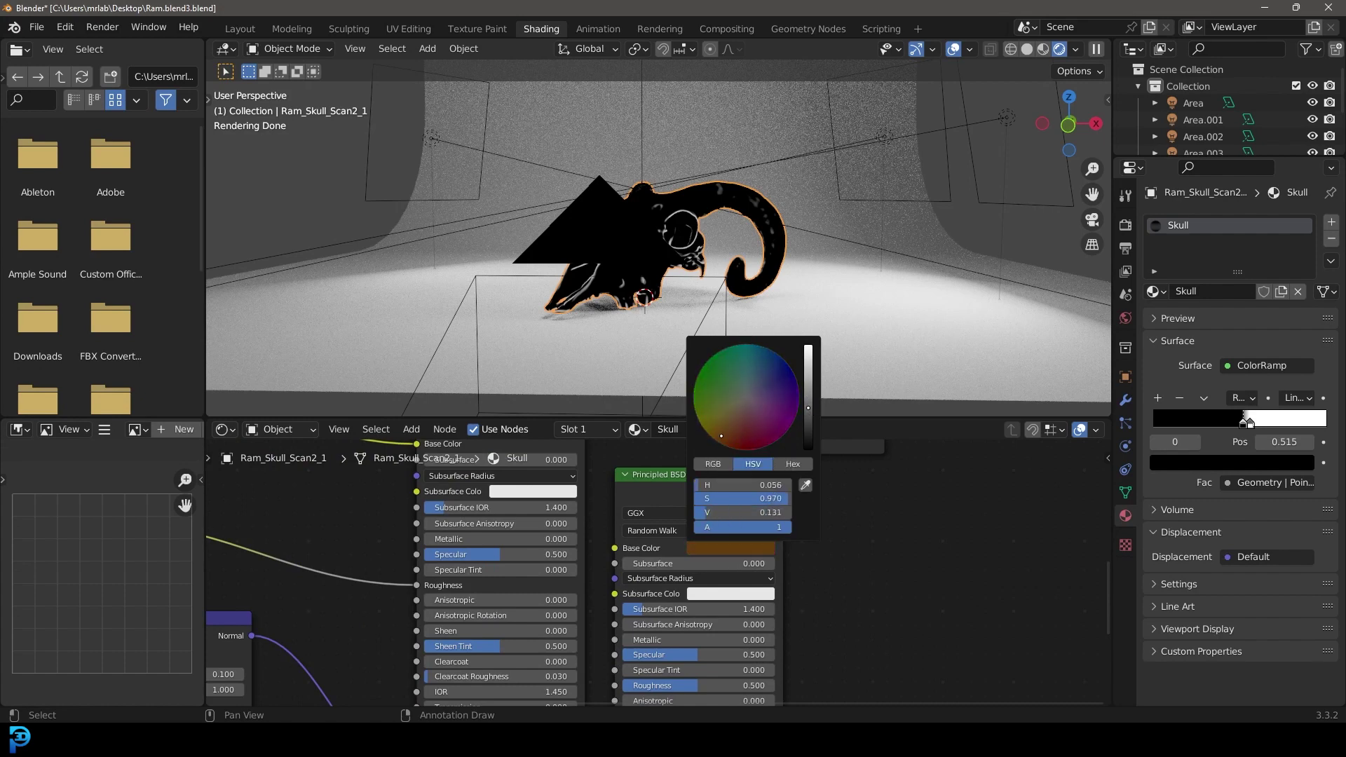
{"action": "scroll", "coordinate": [705, 490], "scroll_direction": "down", "scroll_amount": 3}
{"action": "middle_click_drag", "start_coordinate": [673, 455], "coordinate": [737, 612]}
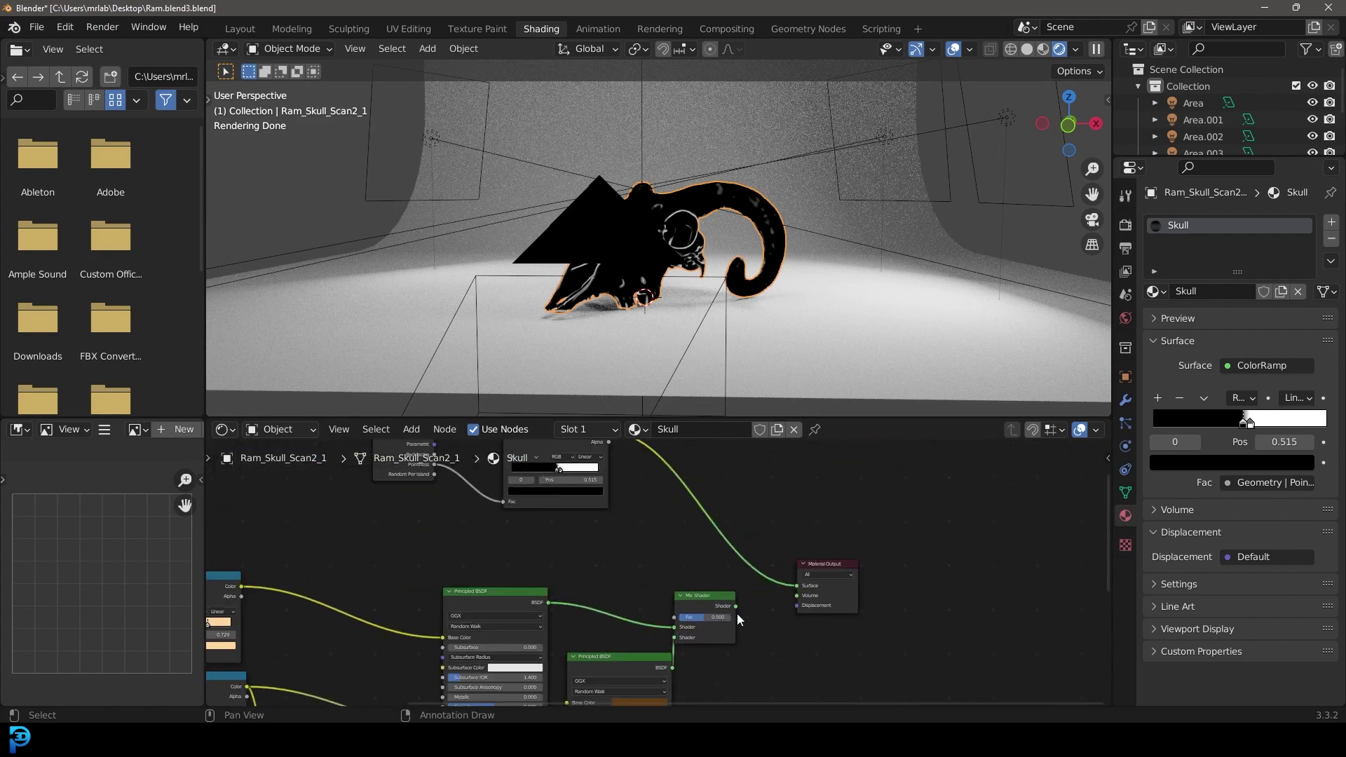
Step: Connect the Mix Shader to Material Output Surface and the ColorRamp Color to its Fac
{"action": "left_click_drag", "start_coordinate": [736, 607], "coordinate": [796, 585]}
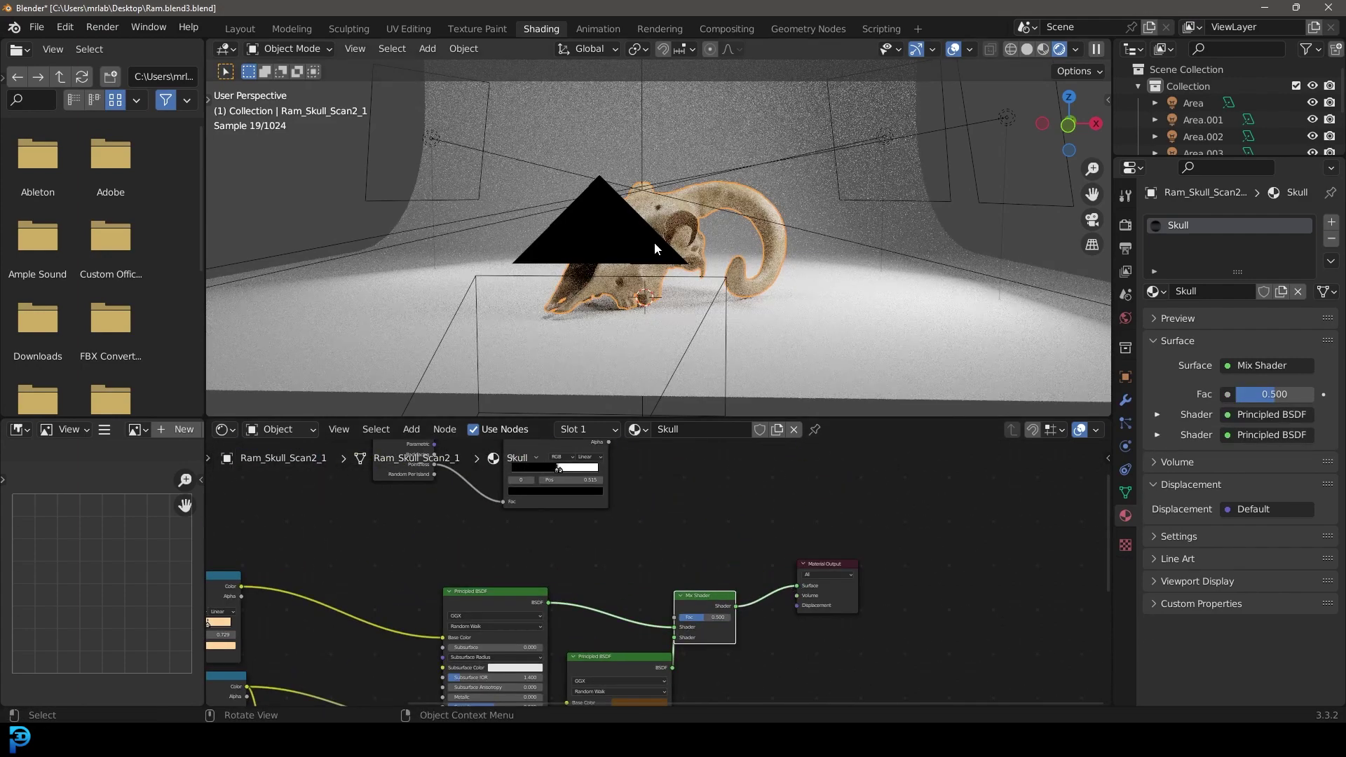
{"action": "middle_click_drag", "start_coordinate": [656, 249], "coordinate": [700, 254]}
{"action": "scroll", "coordinate": [533, 504], "scroll_direction": "up", "scroll_amount": 1}
{"action": "middle_click_drag", "start_coordinate": [532, 505], "coordinate": [518, 540]}
{"action": "left_click", "coordinate": [524, 483]}
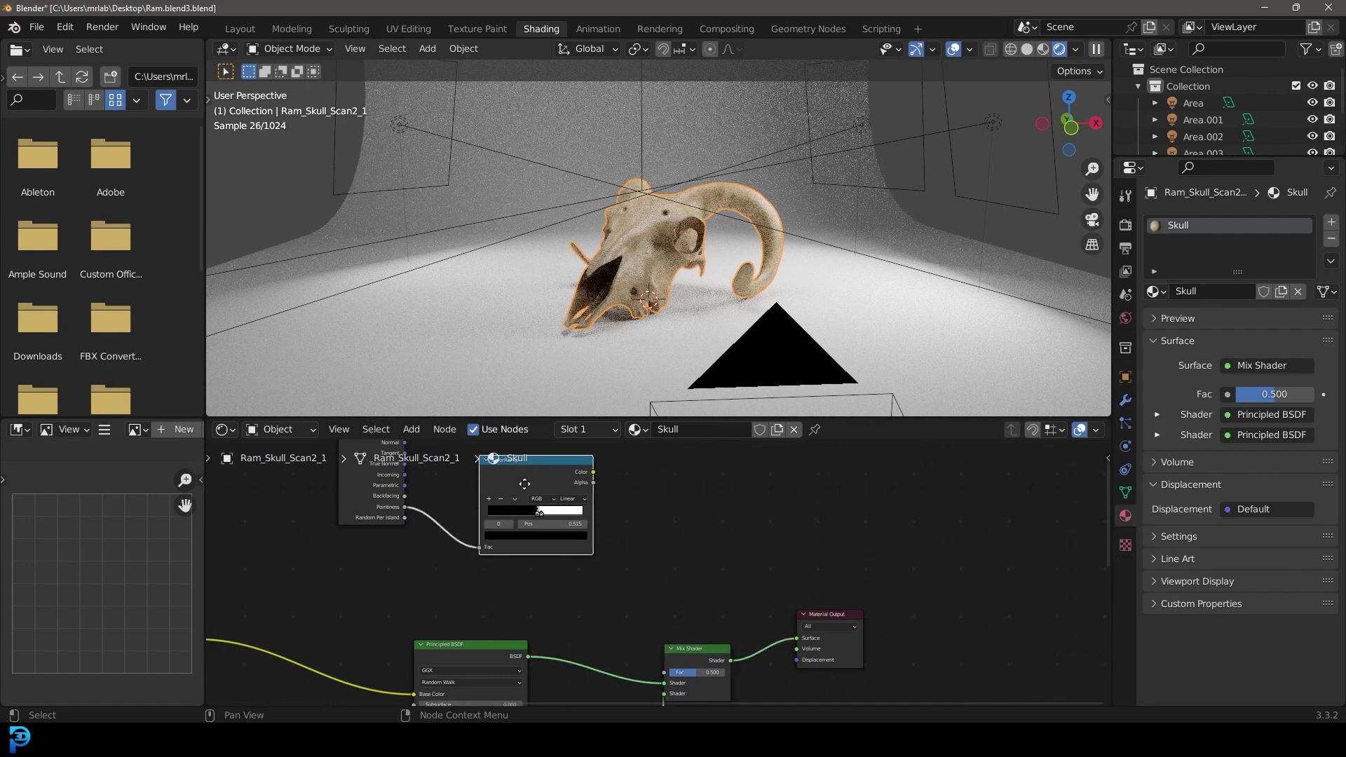
{"action": "left_click_drag", "start_coordinate": [524, 483], "coordinate": [536, 517]}
{"action": "middle_click_drag", "start_coordinate": [670, 561], "coordinate": [597, 517]}
{"action": "left_click_drag", "start_coordinate": [531, 461], "coordinate": [593, 628]}
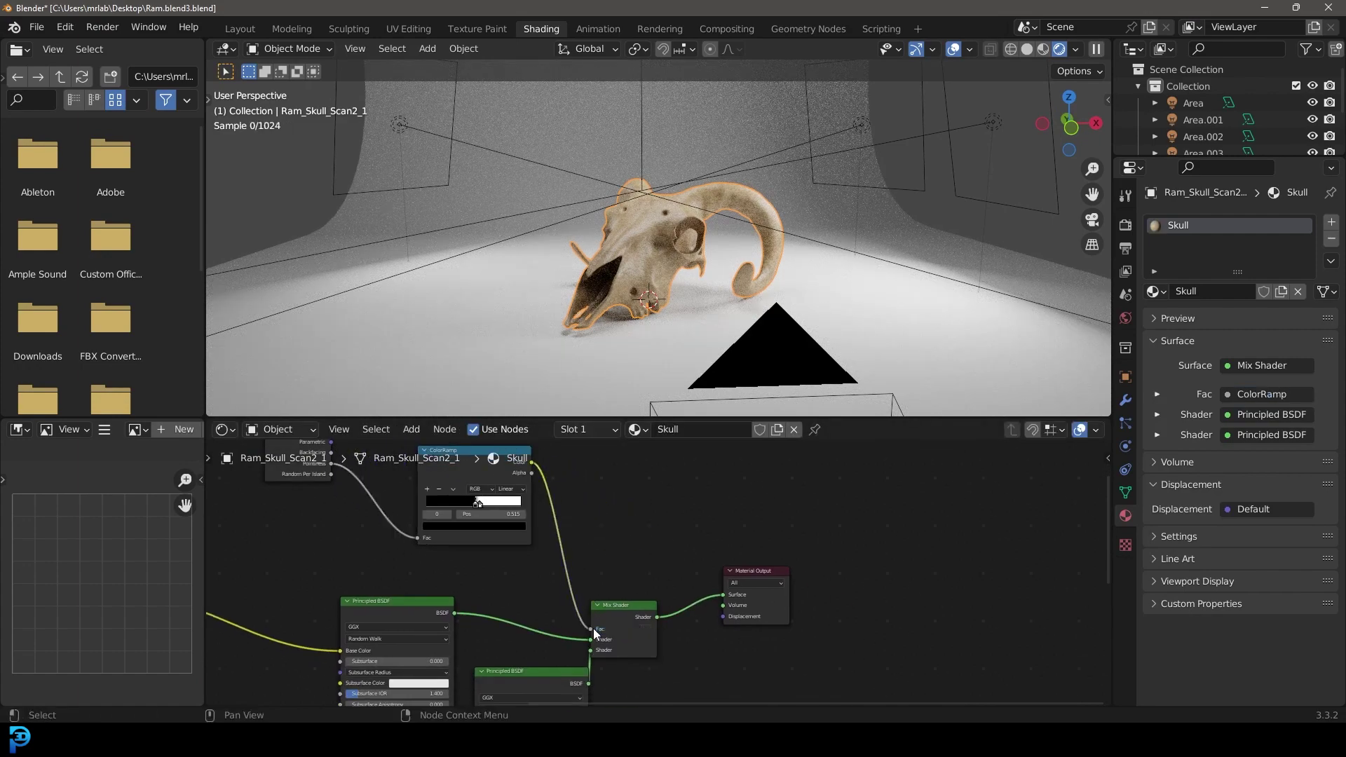
{"action": "scroll", "coordinate": [581, 617], "scroll_direction": "up", "scroll_amount": 2}
{"action": "left_click_drag", "start_coordinate": [644, 536], "coordinate": [699, 543]}
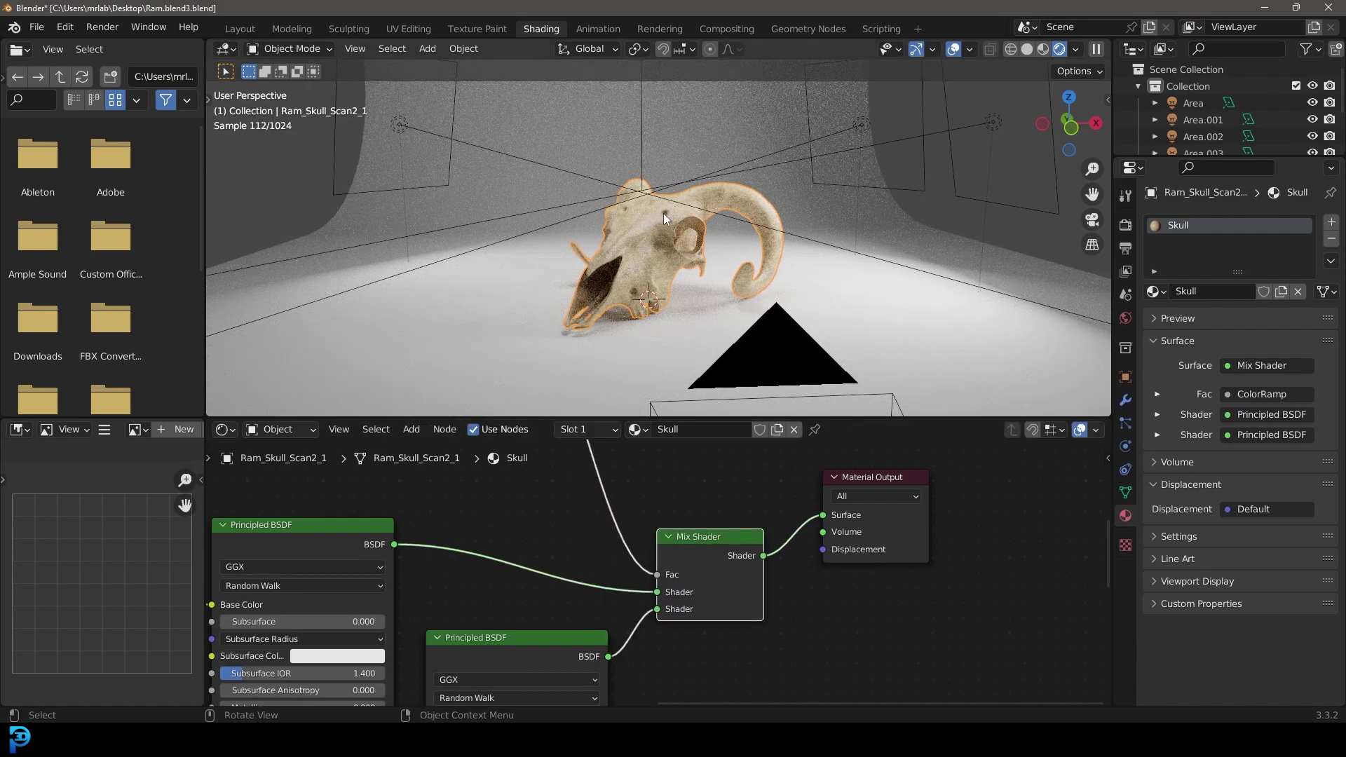
Step: In camera view, move the ColorRamp's white stop to 0.607
{"action": "key", "text": "KP_0"}
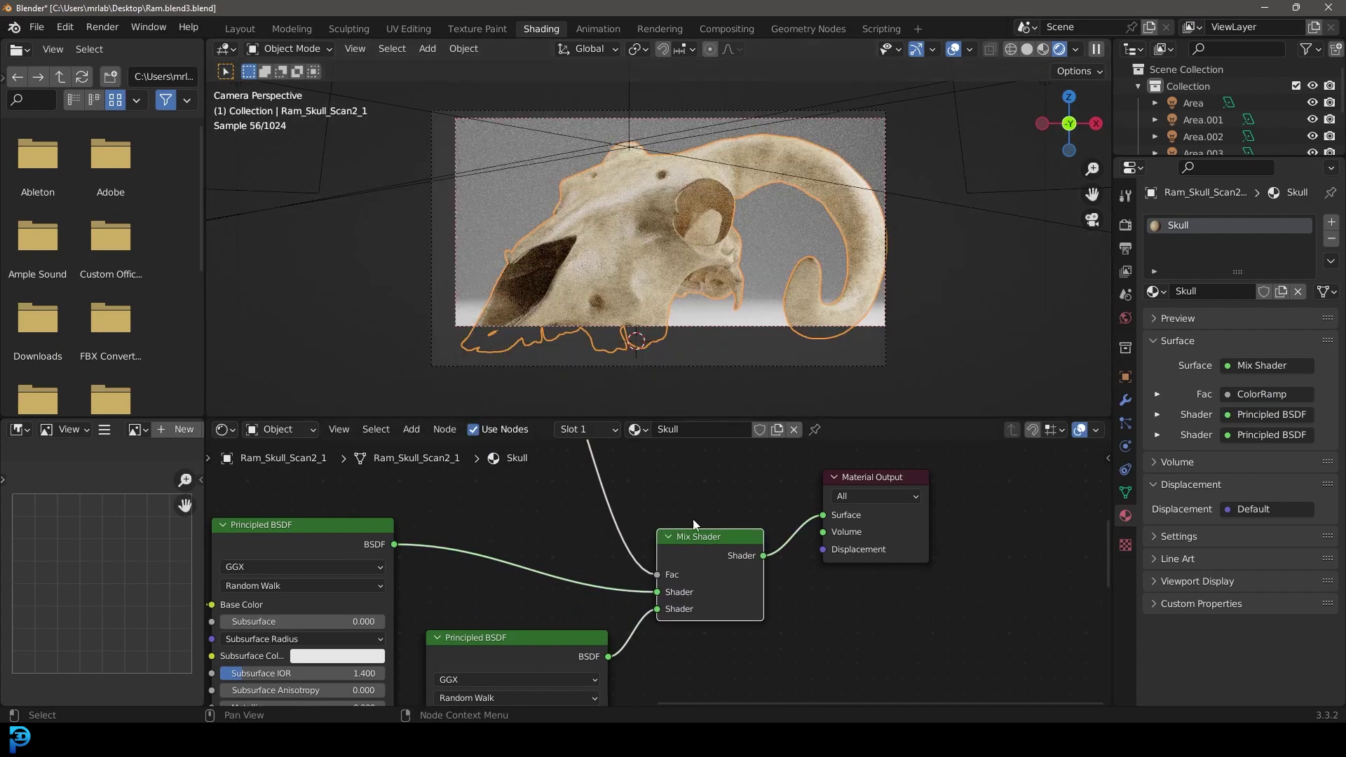
{"action": "middle_click_drag", "start_coordinate": [667, 614], "coordinate": [869, 701]}
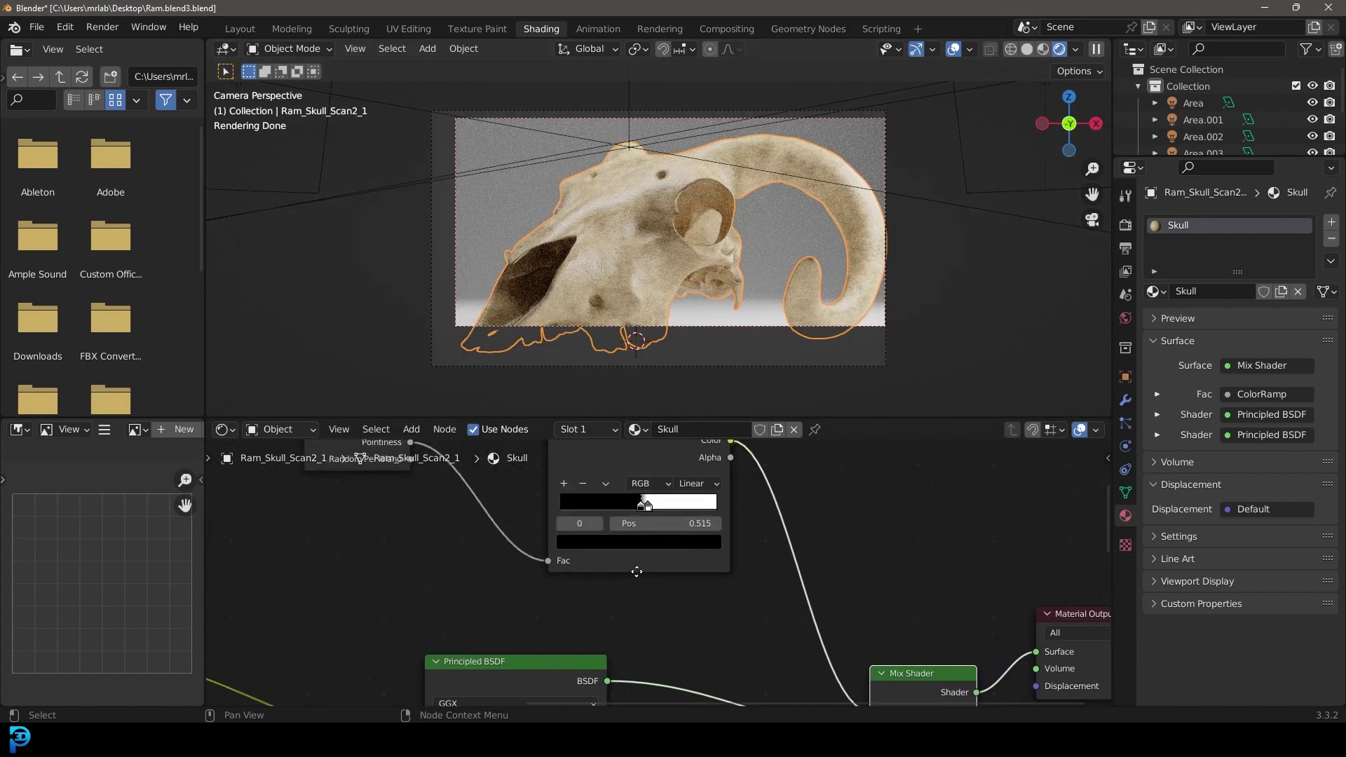
{"action": "scroll", "coordinate": [651, 556], "scroll_direction": "up", "scroll_amount": 5}
{"action": "left_click_drag", "start_coordinate": [652, 556], "coordinate": [669, 557]}
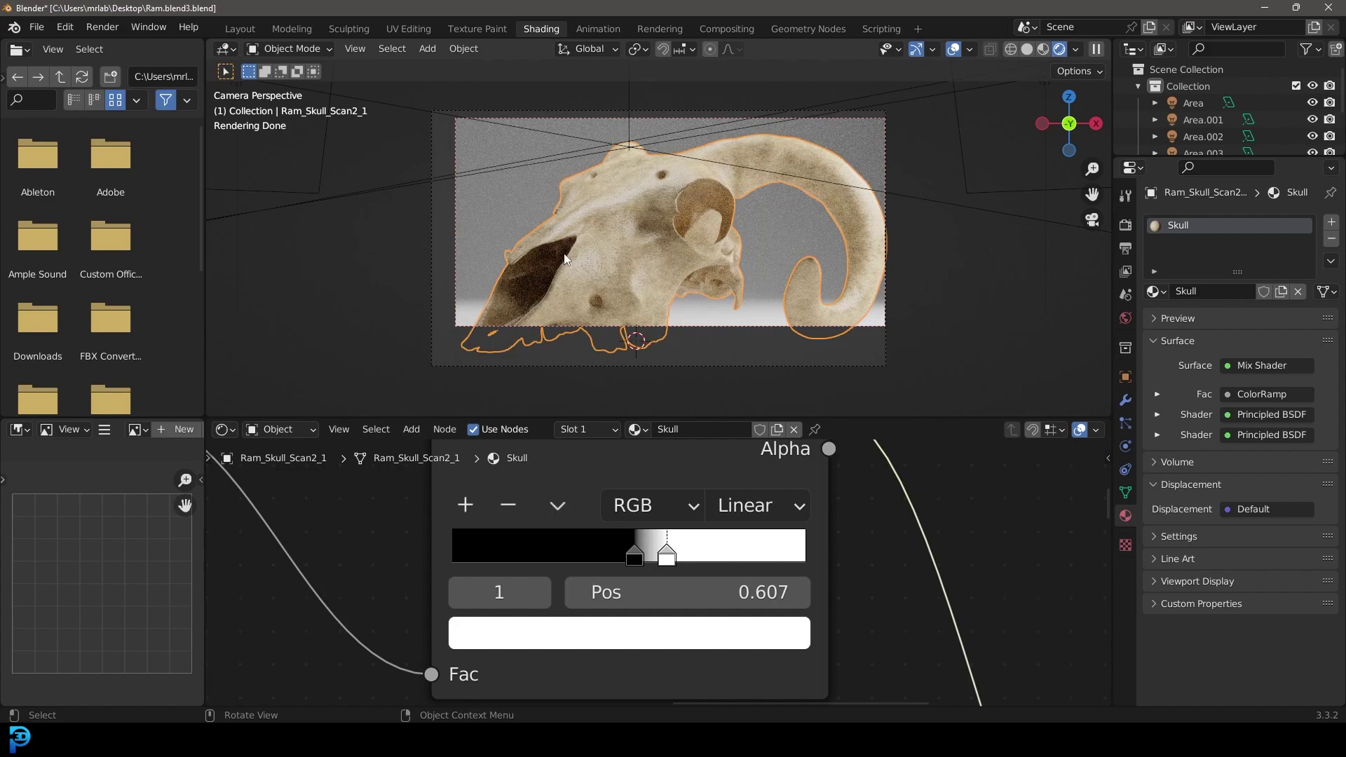
{"action": "scroll", "coordinate": [567, 259], "scroll_direction": "up", "scroll_amount": 4}
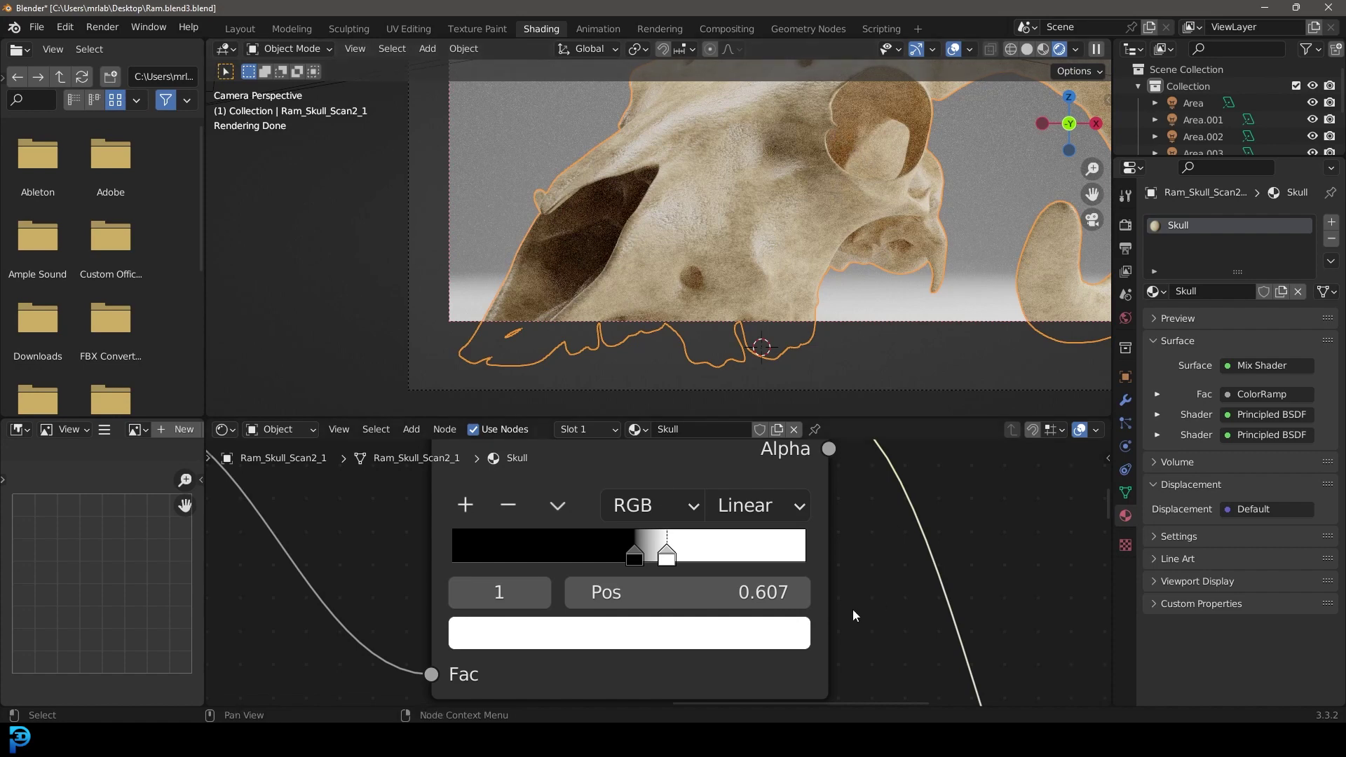
{"action": "scroll", "coordinate": [746, 183], "scroll_direction": "down", "scroll_amount": 3}
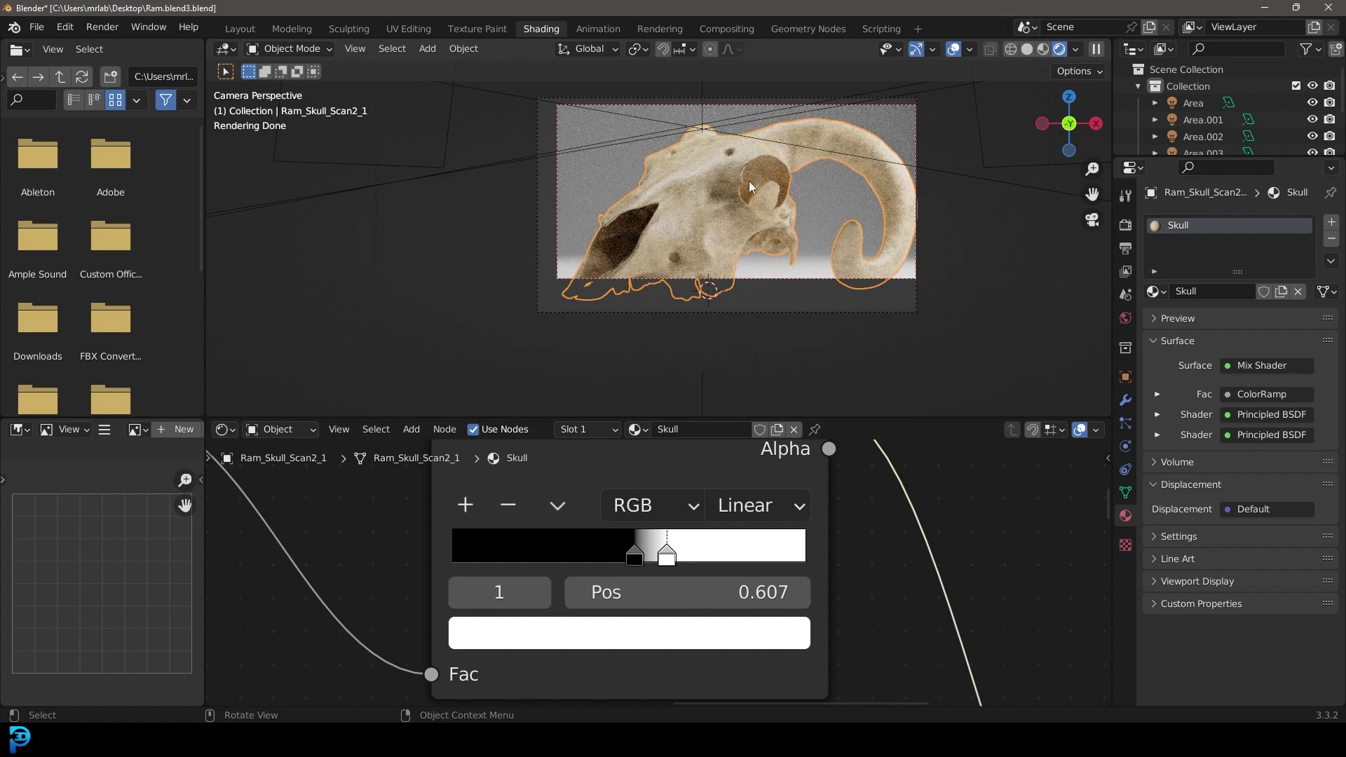
{"action": "scroll", "coordinate": [749, 181], "scroll_direction": "down", "scroll_amount": 2}
Step: Switch the viewport to Solid shading and save the project
{"action": "key", "text": "z"}
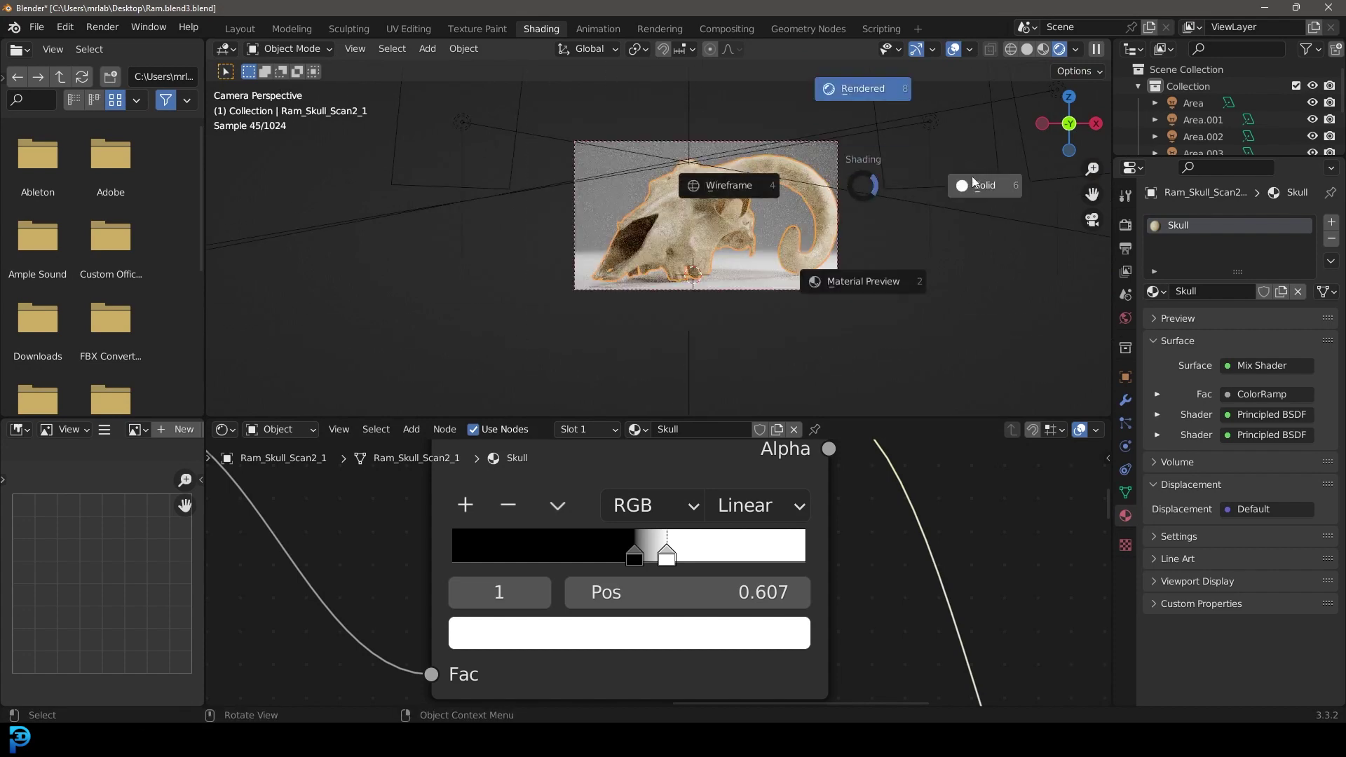
{"action": "left_click", "coordinate": [973, 181]}
{"action": "key", "text": "ctrl+s"}
Step: Run Render Animation and inspect the rendered skull in the result window
{"action": "left_click", "coordinate": [102, 27]}
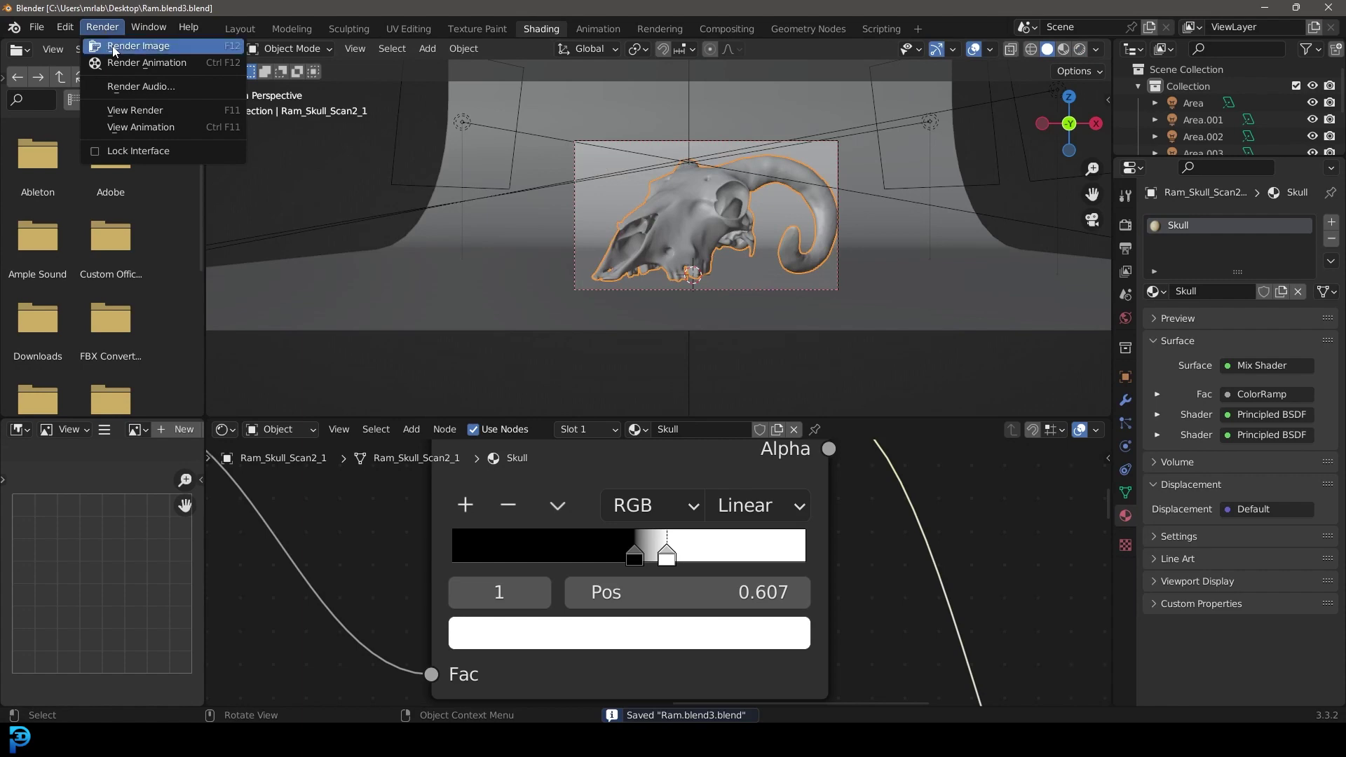
{"action": "left_click", "coordinate": [146, 63]}
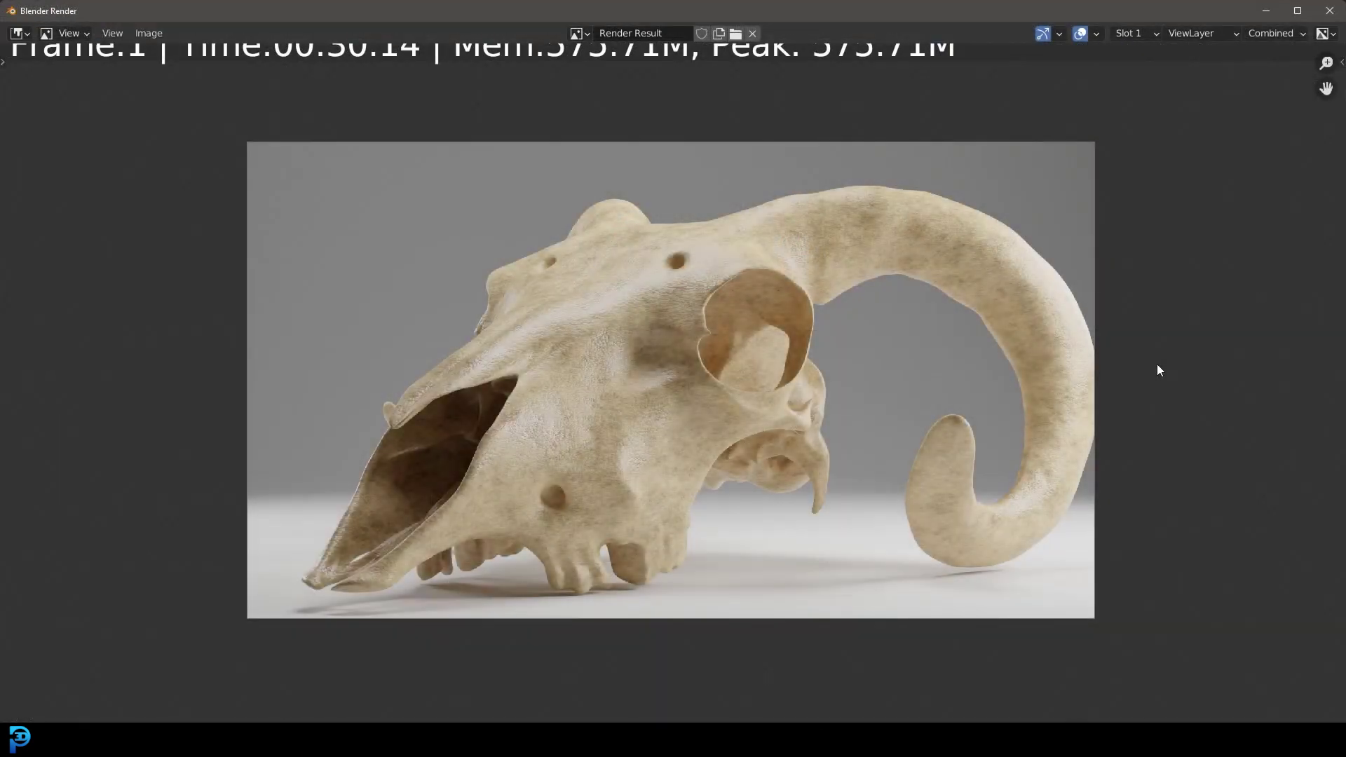
{"action": "scroll", "coordinate": [684, 386], "scroll_direction": "up", "scroll_amount": 3}
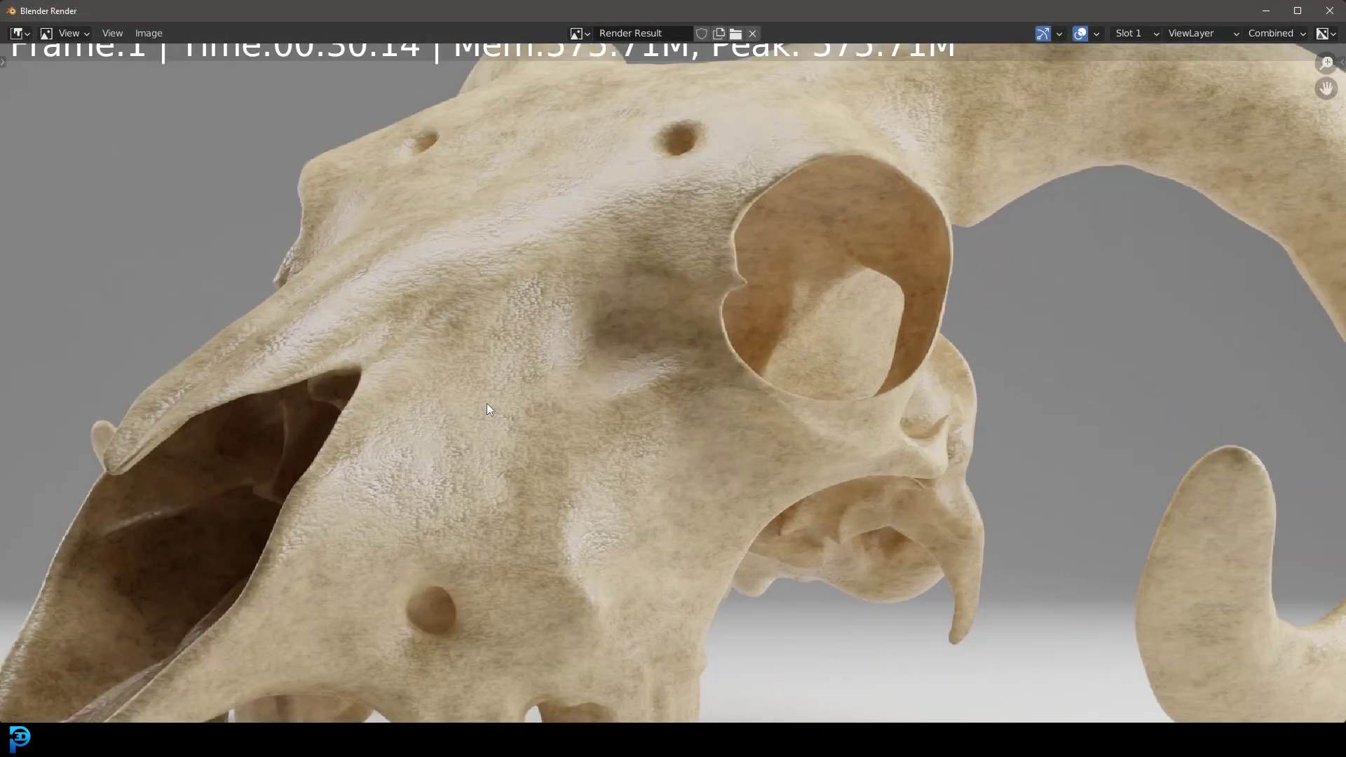
{"action": "scroll", "coordinate": [487, 404], "scroll_direction": "down", "scroll_amount": 2}
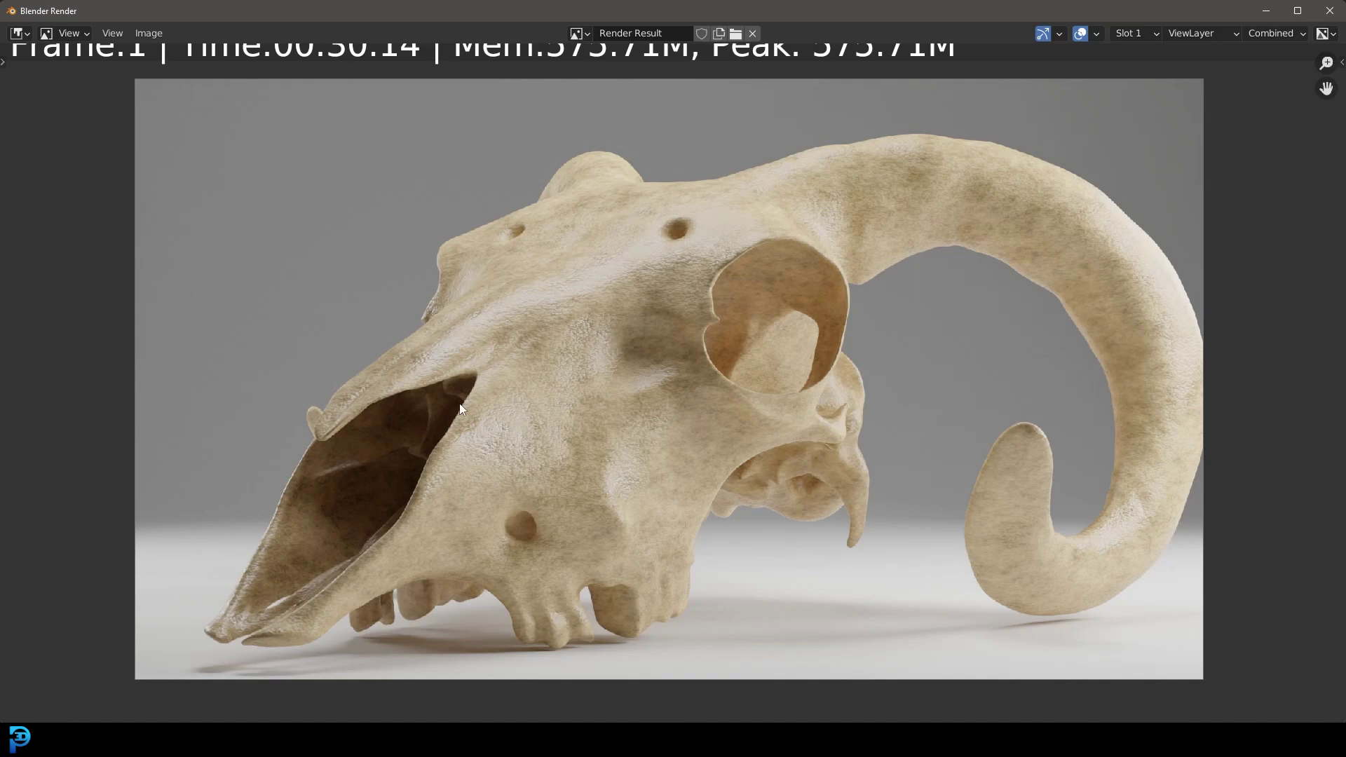
Step: Give the backdrop plane a new material with a near-black Base Color
{"action": "left_click", "coordinate": [1330, 11]}
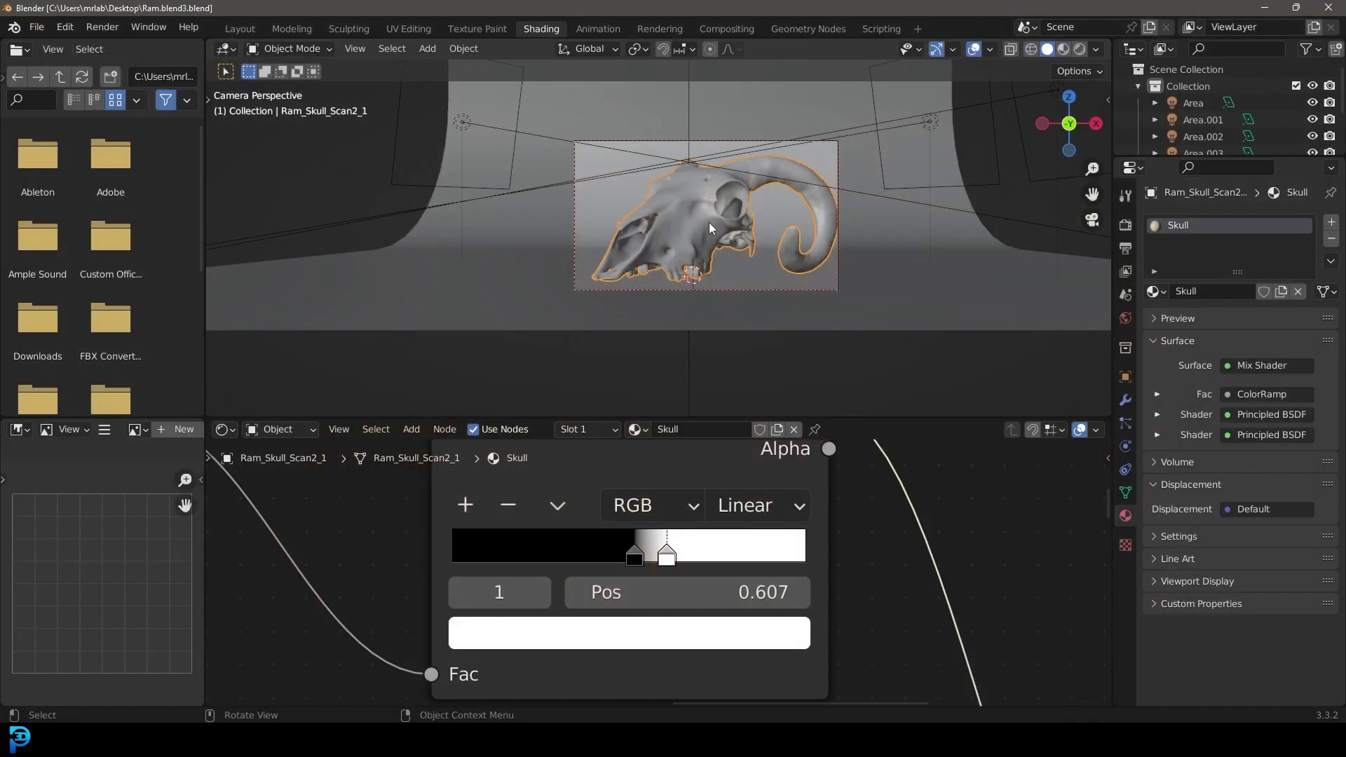
{"action": "left_click", "coordinate": [596, 164]}
{"action": "left_click", "coordinate": [684, 429]}
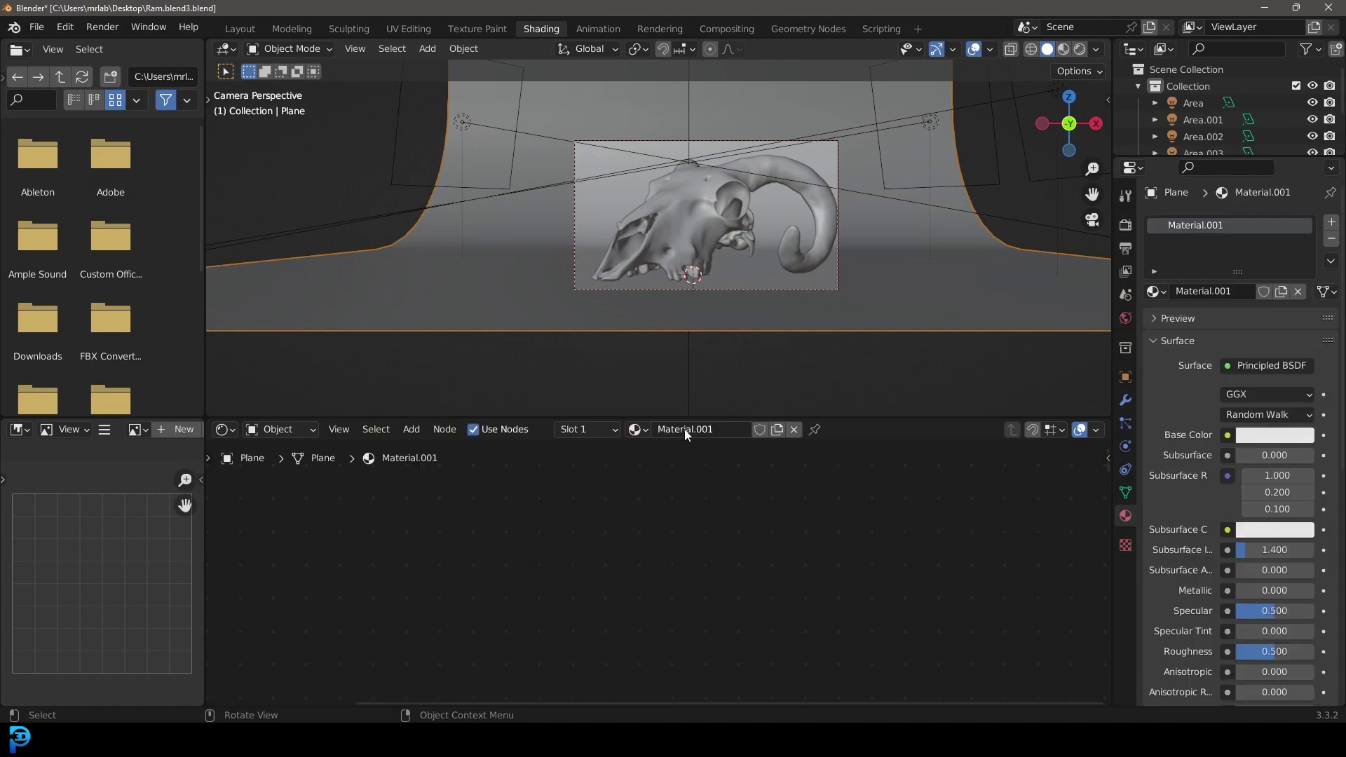
{"action": "scroll", "coordinate": [817, 540], "scroll_direction": "down", "scroll_amount": 4}
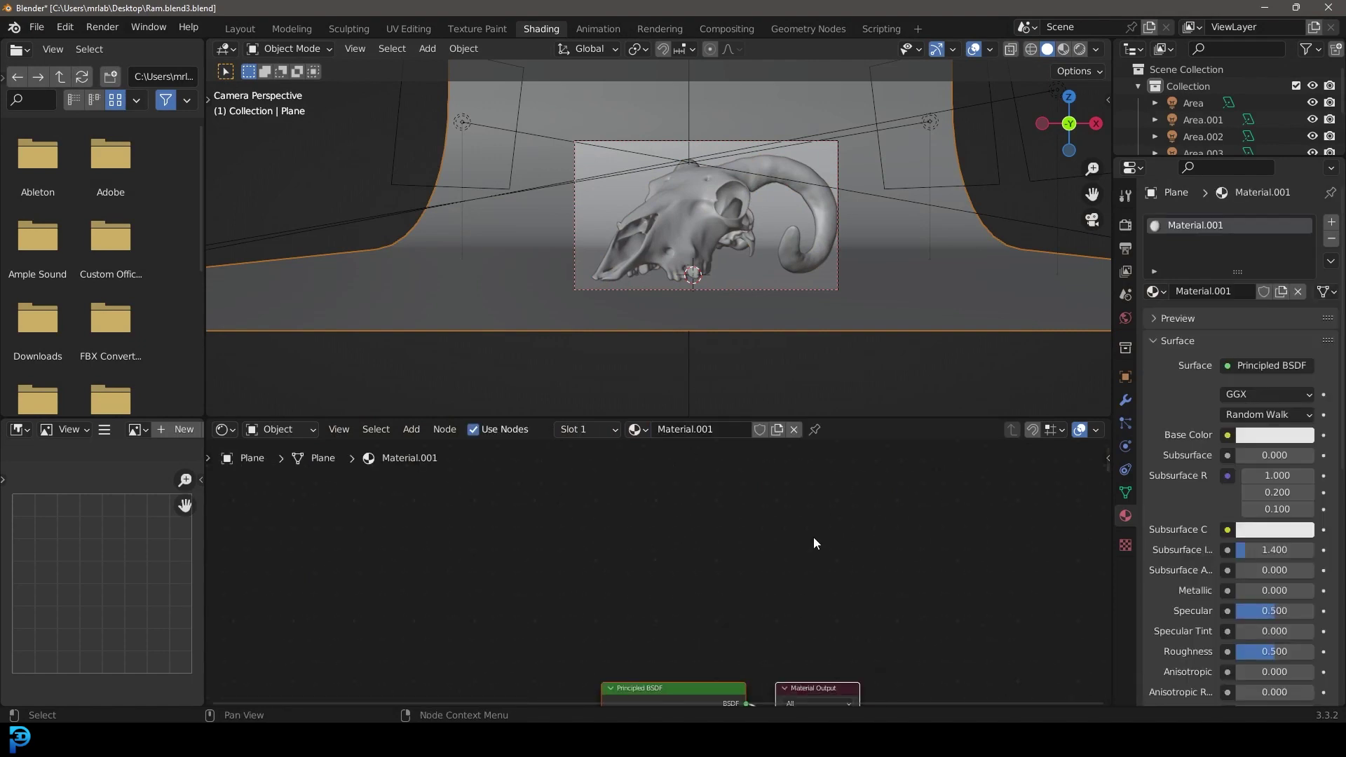
{"action": "scroll", "coordinate": [771, 694], "scroll_direction": "up", "scroll_amount": 3}
{"action": "left_click", "coordinate": [696, 584]}
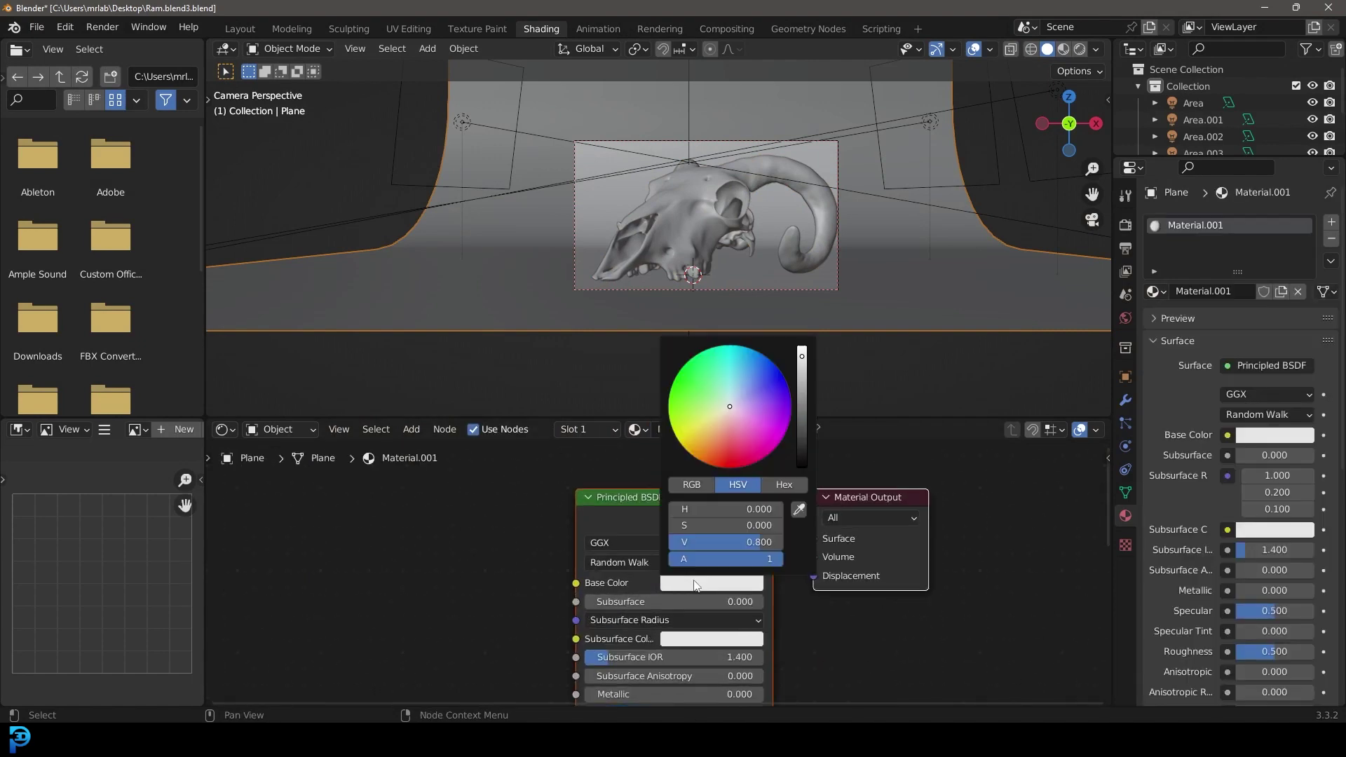
{"action": "left_click", "coordinate": [803, 454]}
Step: Render a still image and frame the skull against the dark background
{"action": "left_click", "coordinate": [104, 28]}
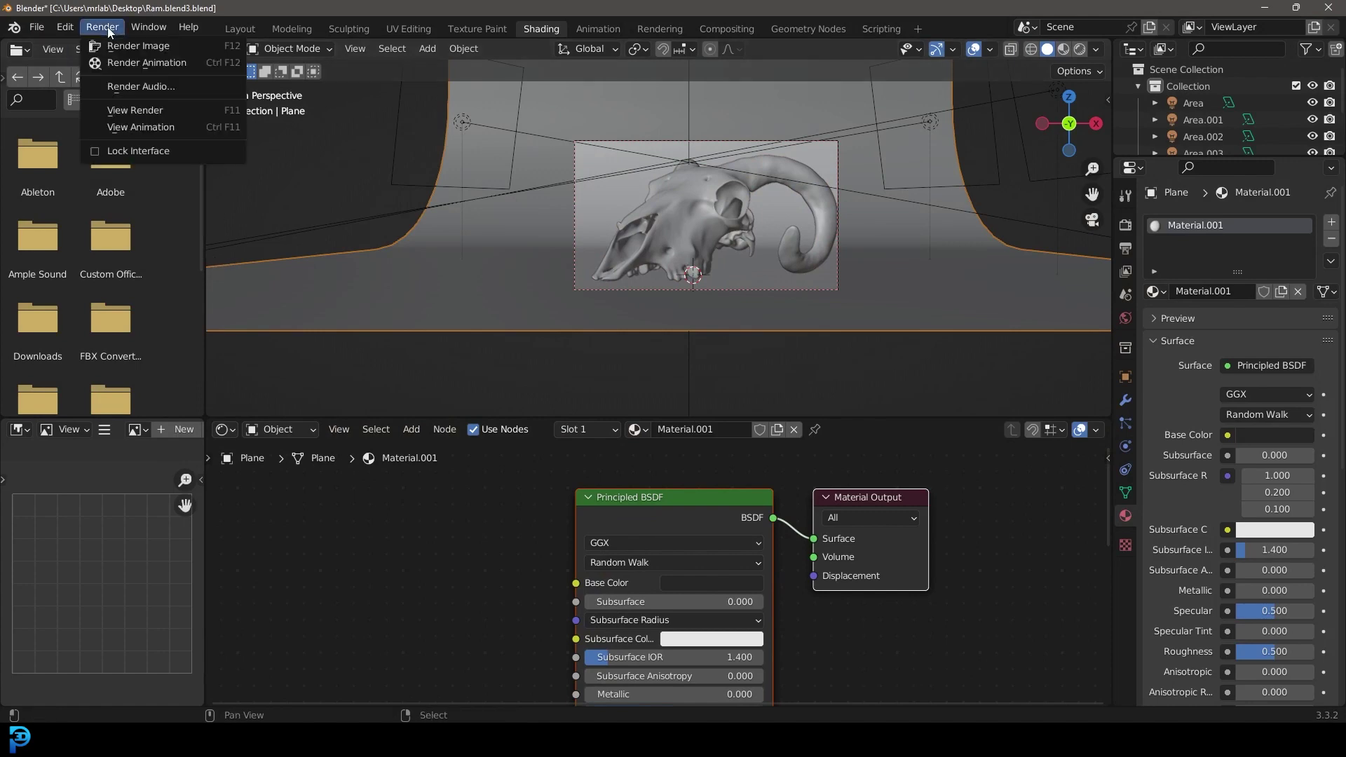
{"action": "left_click", "coordinate": [117, 45]}
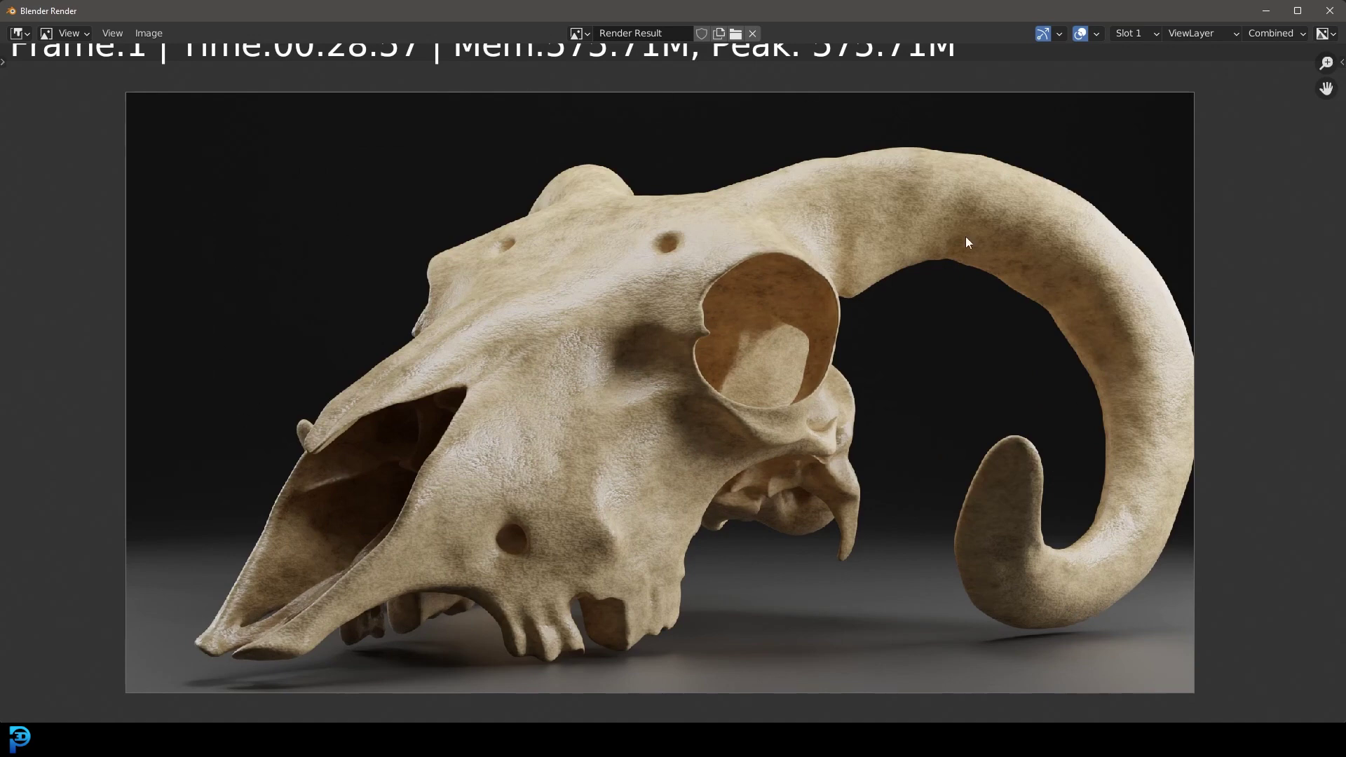
{"action": "scroll", "coordinate": [911, 267], "scroll_direction": "down", "scroll_amount": 3}
{"action": "scroll", "coordinate": [734, 344], "scroll_direction": "up", "scroll_amount": 3}
{"action": "middle_click_drag", "start_coordinate": [700, 352], "coordinate": [718, 386]}
{"action": "scroll", "coordinate": [718, 386], "scroll_direction": "down", "scroll_amount": 3}
{"action": "scroll", "coordinate": [776, 381], "scroll_direction": "up", "scroll_amount": 2}
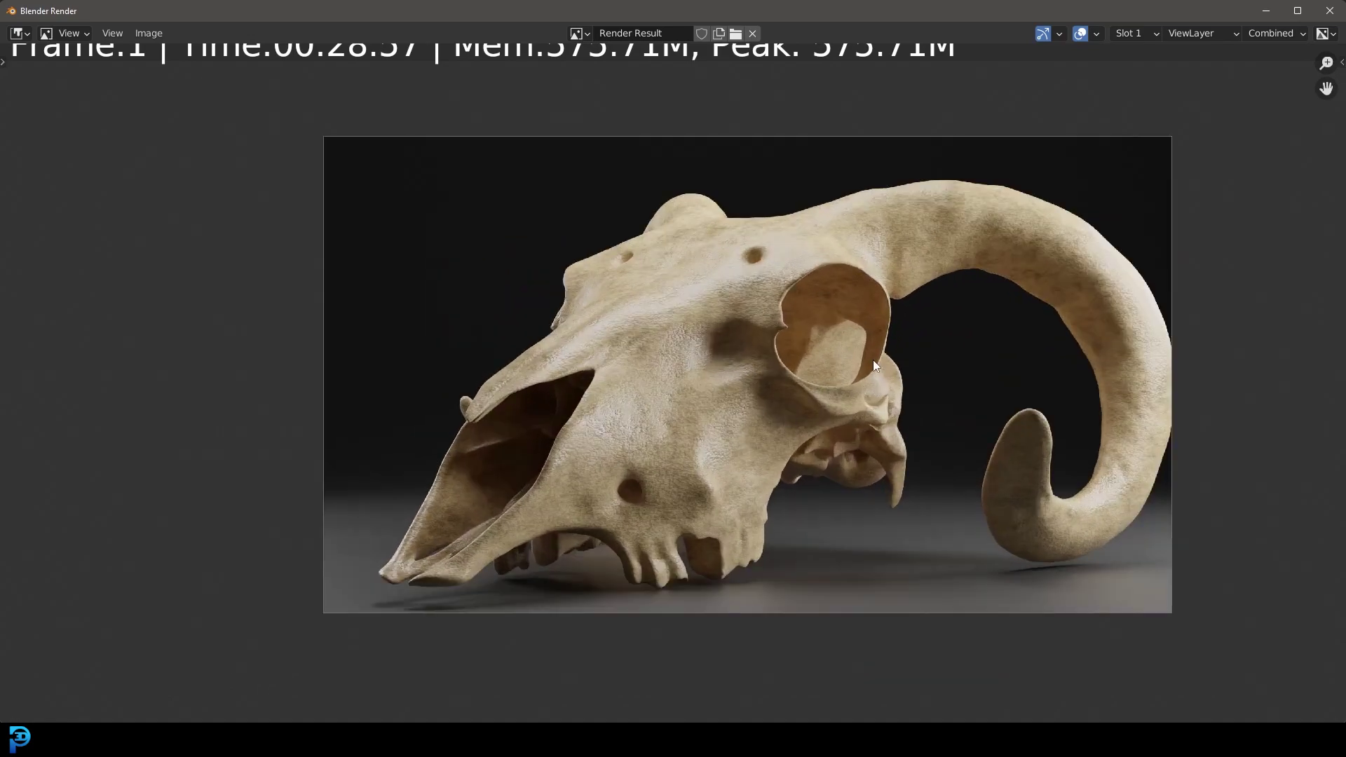